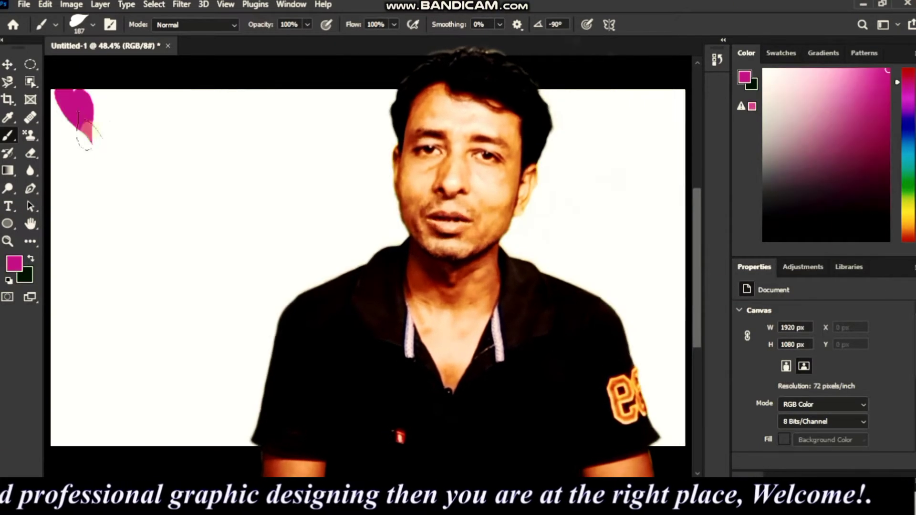
- Undo the magenta petal stroke and cover the canvas with rows of faint leaf-shaped brush stamps
{"action": "key", "text": "ctrl+z"}
{"action": "mouse_move", "coordinate": [72, 112]}
{"action": "left_mouse_down"}
{"action": "mouse_move", "coordinate": [206, 135]}
{"action": "mouse_move", "coordinate": [638, 114]}
{"action": "mouse_move", "coordinate": [673, 125]}
{"action": "mouse_move", "coordinate": [686, 215]}
{"action": "mouse_move", "coordinate": [63, 219]}
{"action": "mouse_move", "coordinate": [110, 293]}
{"action": "mouse_move", "coordinate": [72, 327]}
{"action": "mouse_move", "coordinate": [79, 368]}
{"action": "mouse_move", "coordinate": [186, 285]}
{"action": "mouse_move", "coordinate": [247, 298]}
{"action": "mouse_move", "coordinate": [693, 296]}
{"action": "mouse_move", "coordinate": [63, 418]}
{"action": "mouse_move", "coordinate": [692, 394]}
{"action": "left_mouse_up"}
{"action": "mouse_move", "coordinate": [140, 167]}
{"action": "left_mouse_down"}
{"action": "mouse_move", "coordinate": [313, 176]}
{"action": "mouse_move", "coordinate": [677, 158]}
{"action": "left_mouse_up"}
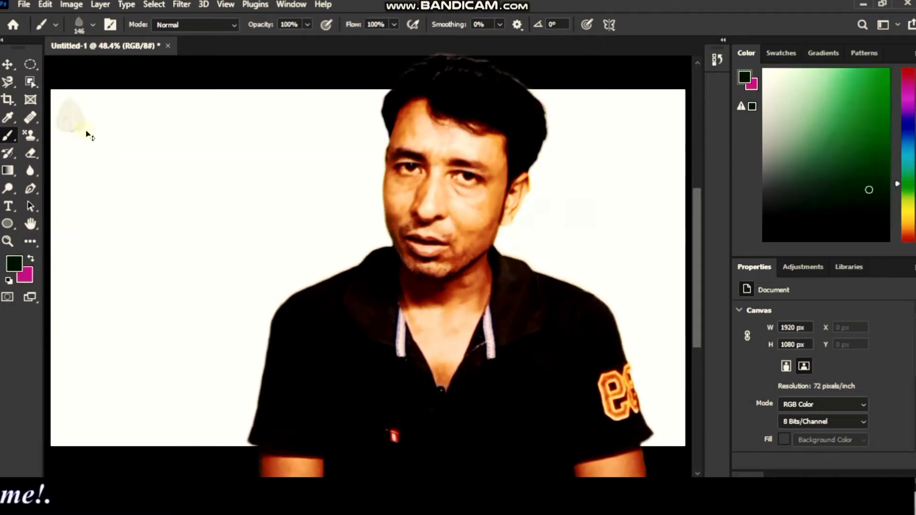
{"action": "mouse_move", "coordinate": [88, 136]}
{"action": "left_mouse_down"}
{"action": "mouse_move", "coordinate": [668, 157]}
{"action": "mouse_move", "coordinate": [568, 228]}
{"action": "mouse_move", "coordinate": [46, 328]}
{"action": "mouse_move", "coordinate": [60, 387]}
{"action": "mouse_move", "coordinate": [248, 441]}
{"action": "mouse_move", "coordinate": [140, 432]}
{"action": "left_mouse_up"}
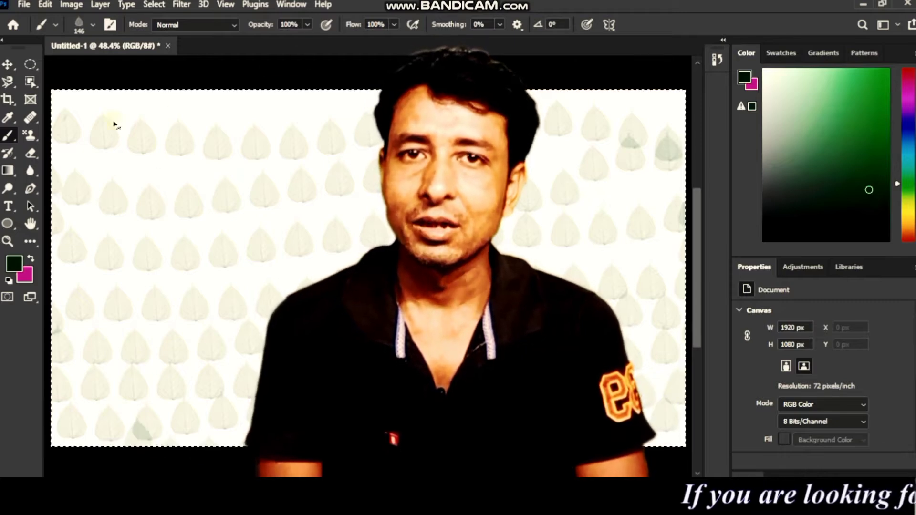
- Paint dark green foliage clusters across the canvas with the foliage brush at 180 px
{"action": "mouse_move", "coordinate": [52, 119]}
{"action": "left_mouse_down"}
{"action": "mouse_move", "coordinate": [630, 103]}
{"action": "mouse_move", "coordinate": [358, 190]}
{"action": "mouse_move", "coordinate": [267, 268]}
{"action": "mouse_move", "coordinate": [113, 344]}
{"action": "mouse_move", "coordinate": [654, 390]}
{"action": "left_mouse_up"}
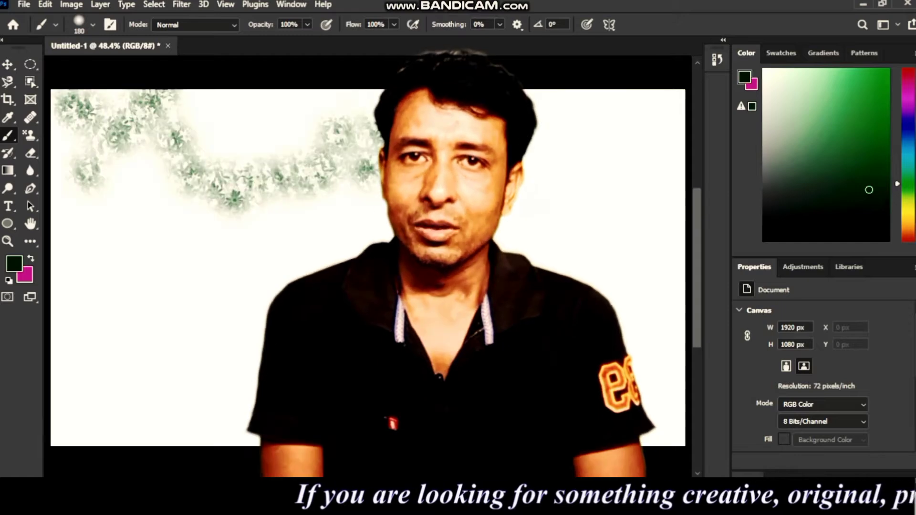
{"action": "mouse_move", "coordinate": [615, 143]}
{"action": "left_mouse_down"}
{"action": "mouse_move", "coordinate": [714, 297]}
{"action": "mouse_move", "coordinate": [668, 348]}
{"action": "left_mouse_up"}
{"action": "mouse_move", "coordinate": [191, 262]}
{"action": "left_mouse_down"}
{"action": "mouse_move", "coordinate": [71, 201]}
{"action": "mouse_move", "coordinate": [200, 420]}
{"action": "mouse_move", "coordinate": [248, 100]}
{"action": "left_mouse_up"}
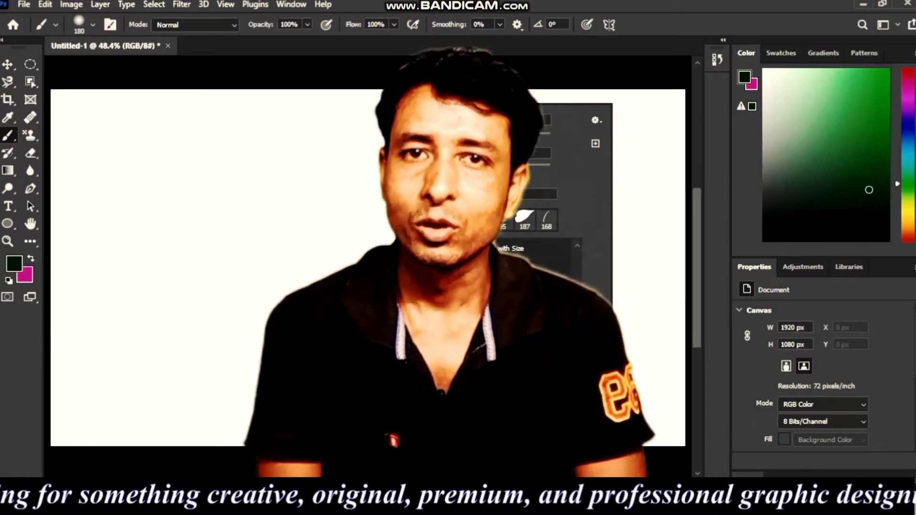
- Enlarge the foliage brush to 306 px, try a vertical stroke along the canvas edge and undo it
{"action": "right_click", "coordinate": [109, 86]}
{"action": "left_click_drag", "start_coordinate": [160, 137], "coordinate": [203, 137]}
{"action": "left_click", "coordinate": [110, 85]}
{"action": "mouse_move", "coordinate": [81, 96]}
{"action": "left_mouse_down"}
{"action": "mouse_move", "coordinate": [678, 120]}
{"action": "mouse_move", "coordinate": [692, 351]}
{"action": "mouse_move", "coordinate": [171, 375]}
{"action": "mouse_move", "coordinate": [28, 365]}
{"action": "mouse_move", "coordinate": [75, 264]}
{"action": "left_mouse_up"}
{"action": "key", "text": "ctrl+z"}
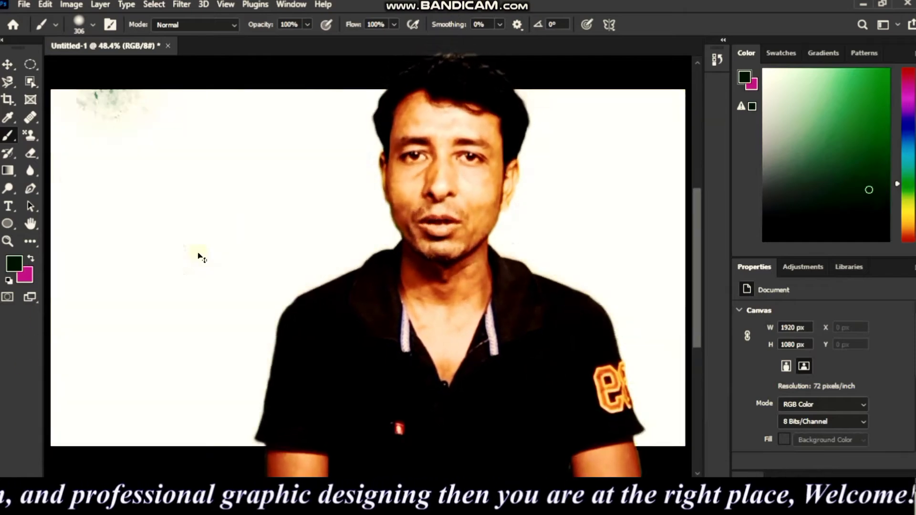
- Fill the canvas with scattered rubber duck stamps using the duck brush at 105 px
{"action": "mouse_move", "coordinate": [115, 110]}
{"action": "left_mouse_down"}
{"action": "mouse_move", "coordinate": [337, 143]}
{"action": "mouse_move", "coordinate": [673, 357]}
{"action": "mouse_move", "coordinate": [190, 352]}
{"action": "mouse_move", "coordinate": [240, 419]}
{"action": "mouse_move", "coordinate": [272, 239]}
{"action": "mouse_move", "coordinate": [68, 182]}
{"action": "left_mouse_up"}
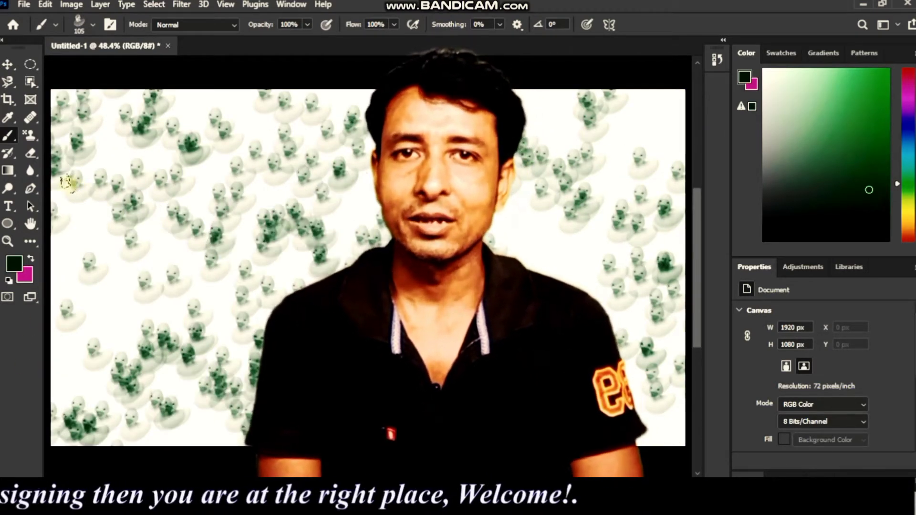
- Paint scattered multicoloured butterflies over the whole canvas with the butterfly brush, sized 99 px
{"action": "right_click", "coordinate": [361, 140]}
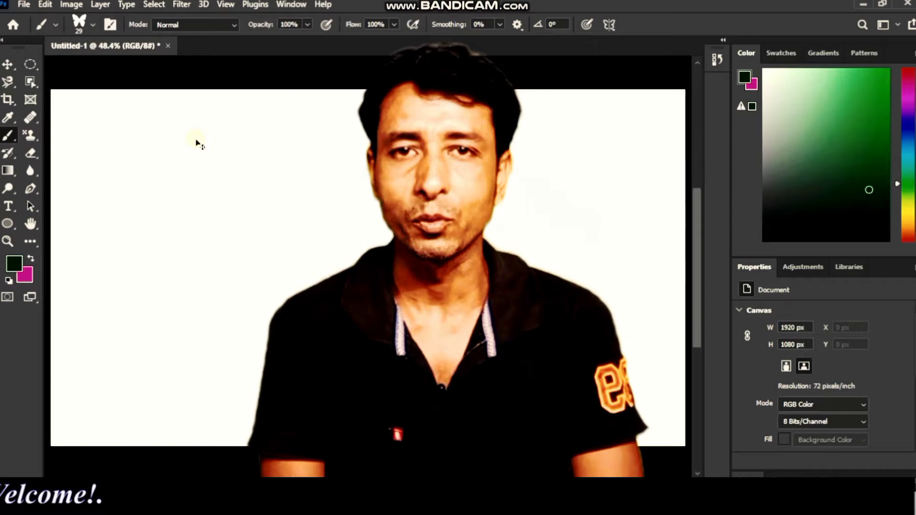
{"action": "mouse_move", "coordinate": [67, 124]}
{"action": "left_mouse_down"}
{"action": "mouse_move", "coordinate": [334, 119]}
{"action": "mouse_move", "coordinate": [668, 144]}
{"action": "mouse_move", "coordinate": [687, 385]}
{"action": "mouse_move", "coordinate": [143, 411]}
{"action": "mouse_move", "coordinate": [71, 306]}
{"action": "mouse_move", "coordinate": [81, 153]}
{"action": "mouse_move", "coordinate": [215, 286]}
{"action": "left_mouse_up"}
{"action": "left_click_drag", "start_coordinate": [673, 353], "coordinate": [558, 205]}
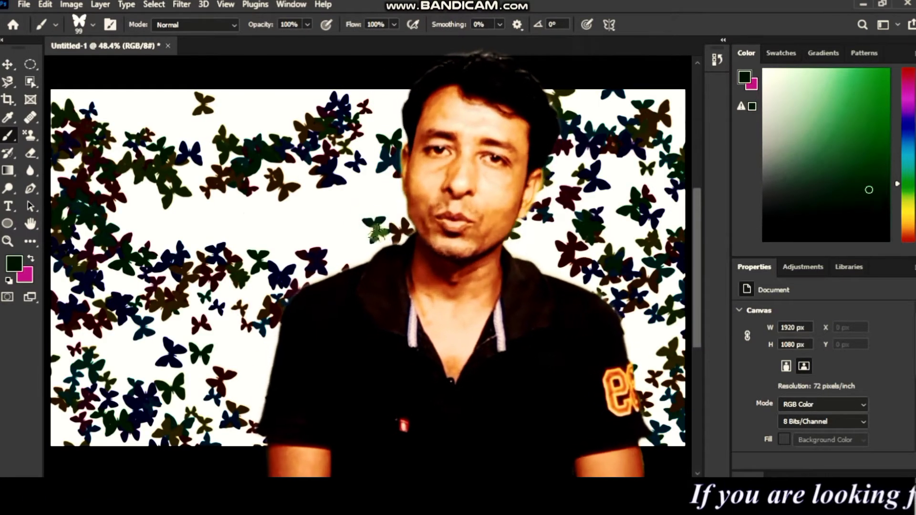
{"action": "mouse_move", "coordinate": [377, 231]}
{"action": "left_mouse_down"}
{"action": "mouse_move", "coordinate": [191, 215]}
{"action": "mouse_move", "coordinate": [162, 191]}
{"action": "left_mouse_up"}
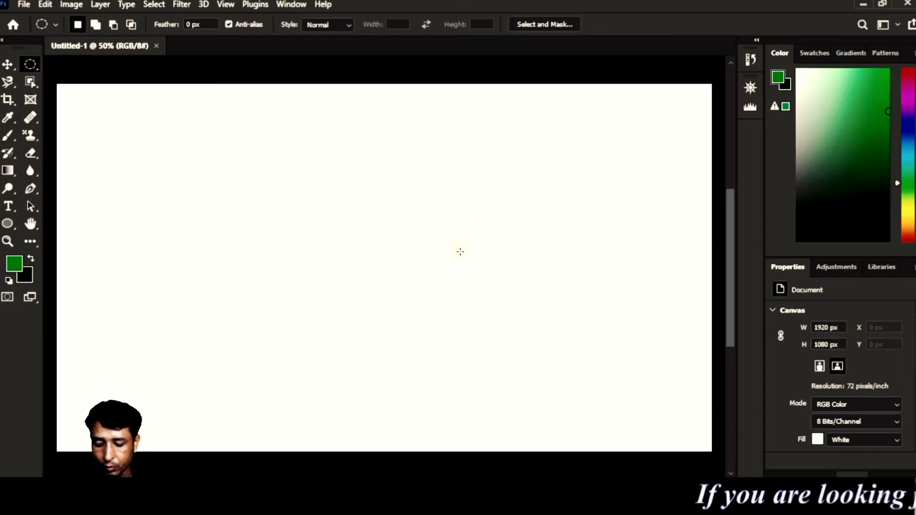
- Activate the Brush tool and choose the hard round brush at 112 px with 100% hardness
{"action": "key", "text": "b"}
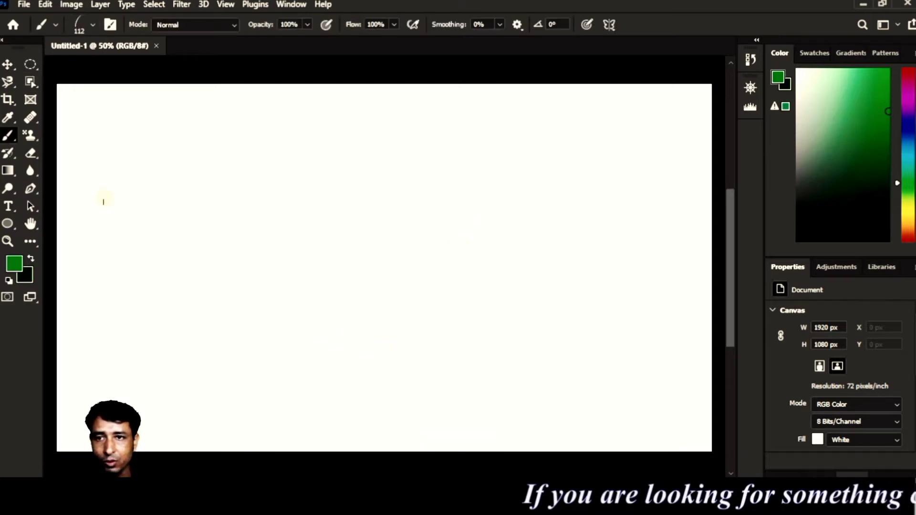
{"action": "right_click", "coordinate": [491, 147]}
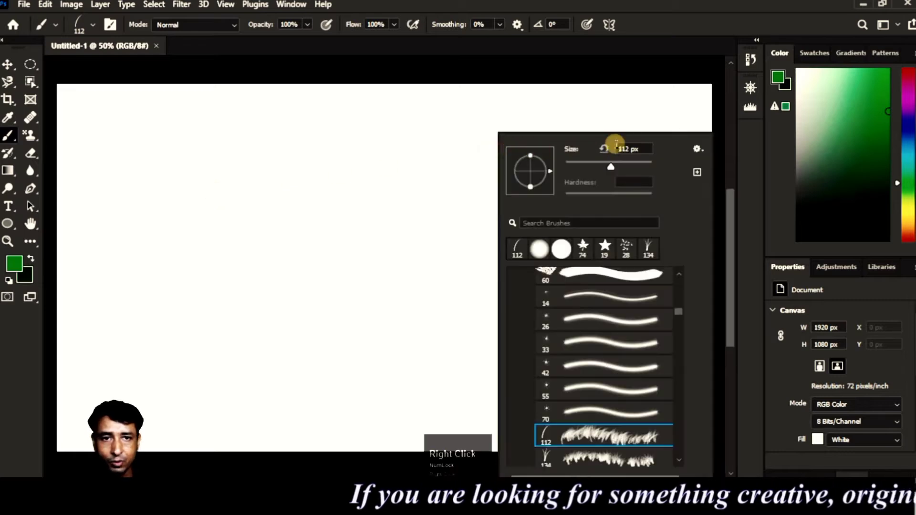
{"action": "key", "text": "Escape"}
{"action": "left_click", "coordinate": [93, 25]}
{"action": "left_click", "coordinate": [66, 150]}
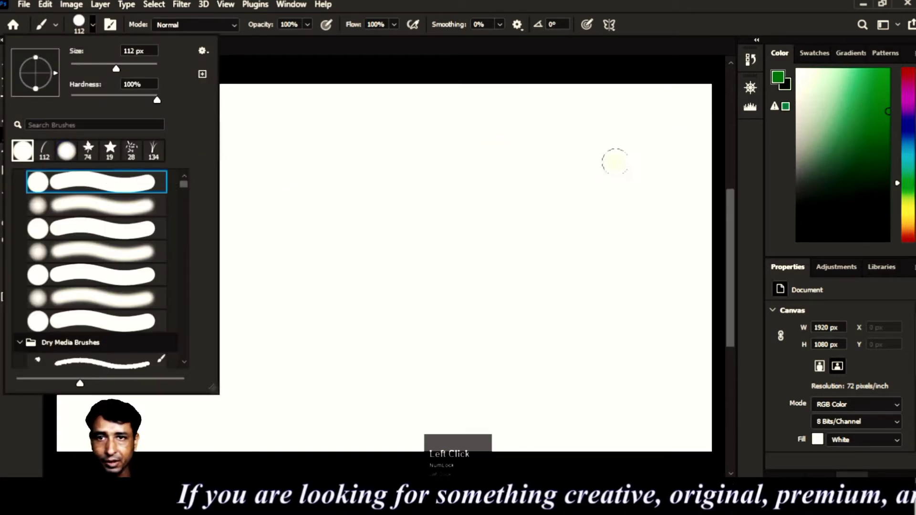
- Stamp a single green dot near the canvas's upper edge and undo it
{"action": "left_click", "coordinate": [300, 114]}
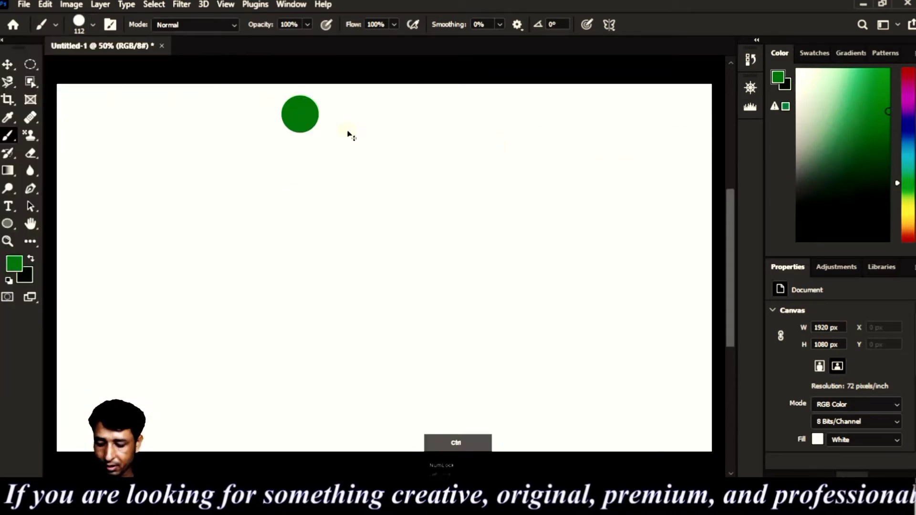
{"action": "key", "text": "ctrl+z"}
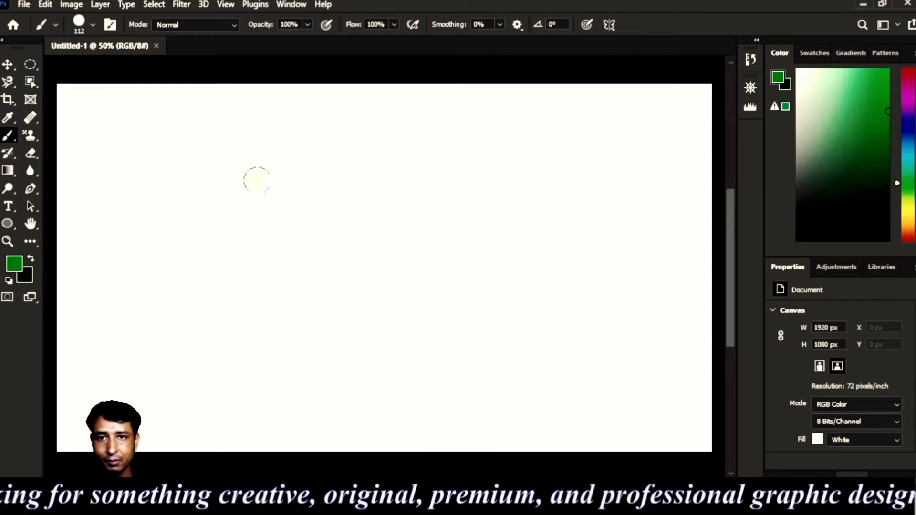
- Set the round brush's size to 45 px and its hardness to 100%
{"action": "right_click", "coordinate": [184, 158]}
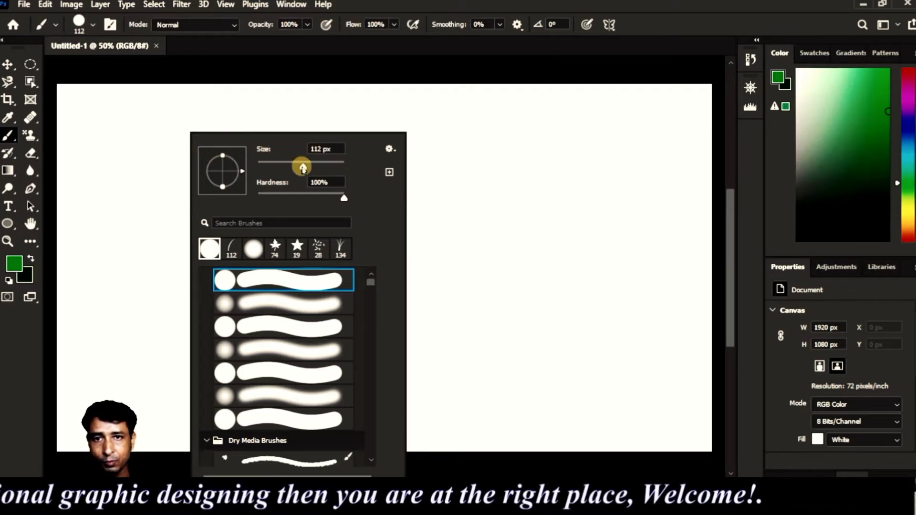
{"action": "left_click_drag", "start_coordinate": [303, 167], "coordinate": [276, 167]}
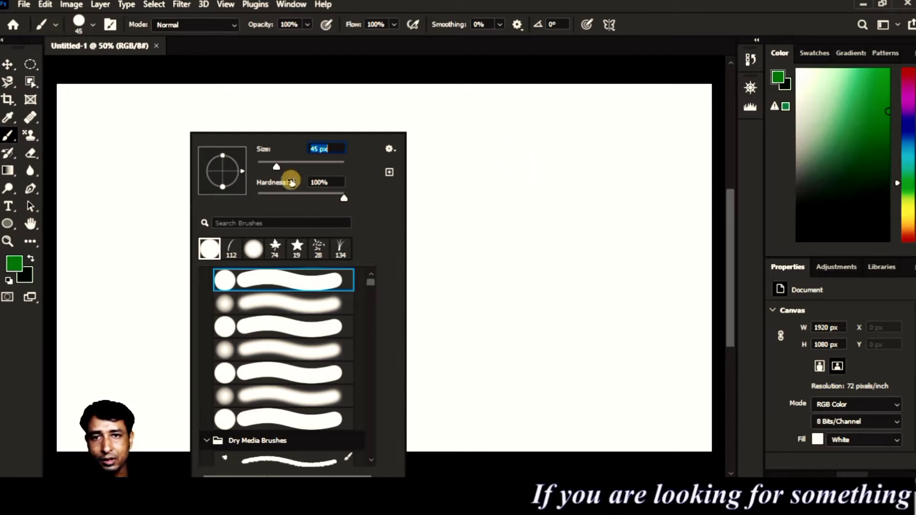
{"action": "left_click", "coordinate": [277, 169]}
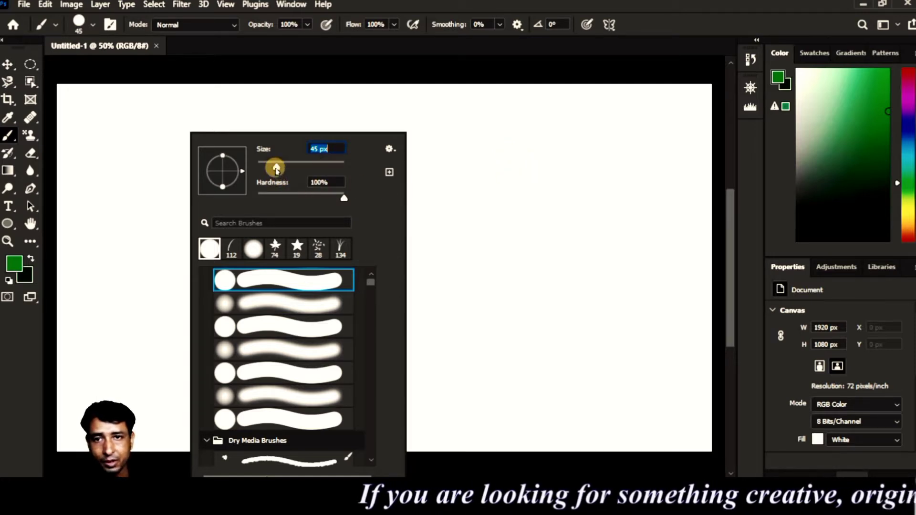
{"action": "left_click", "coordinate": [266, 198]}
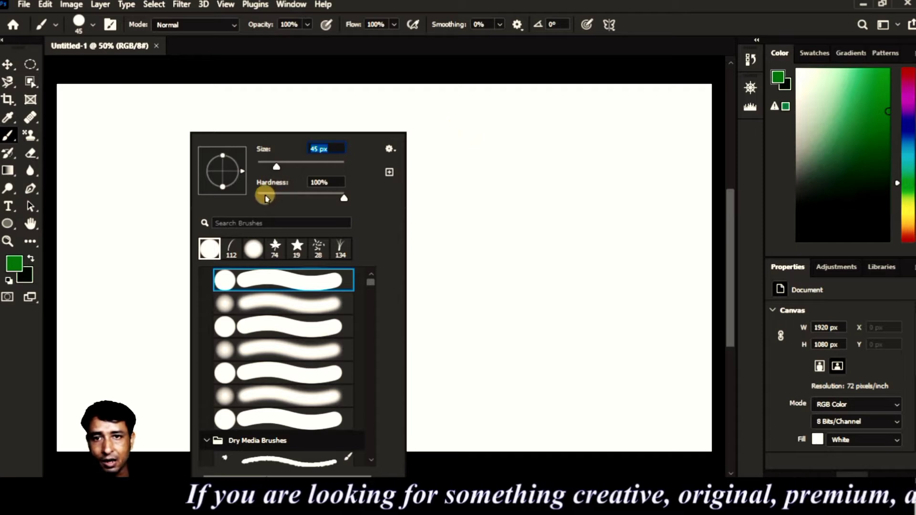
{"action": "left_click", "coordinate": [342, 201]}
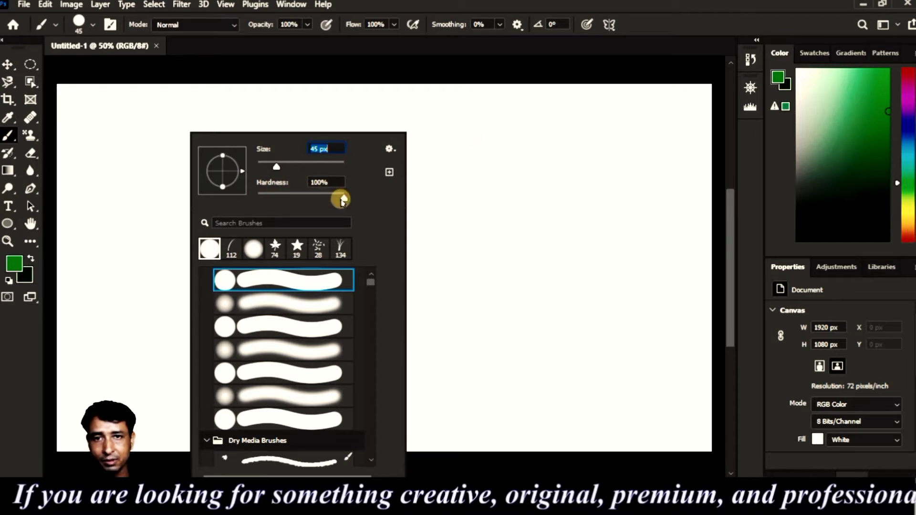
{"action": "mouse_move", "coordinate": [343, 199]}
{"action": "left_mouse_down"}
{"action": "mouse_move", "coordinate": [287, 199]}
{"action": "mouse_move", "coordinate": [360, 194]}
{"action": "mouse_move", "coordinate": [354, 176]}
{"action": "left_mouse_up"}
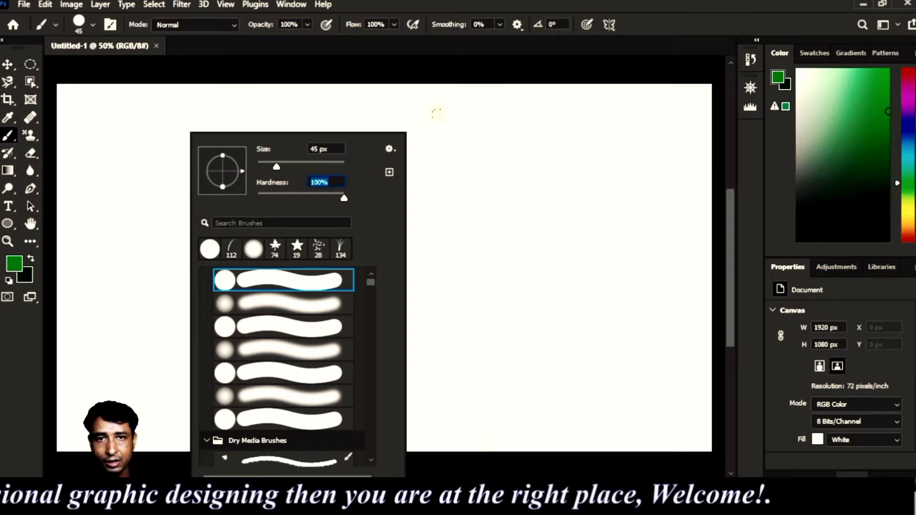
- Paint a hard-edged green test stroke on the blank canvas and undo it
{"action": "mouse_move", "coordinate": [429, 114]}
{"action": "left_mouse_down"}
{"action": "mouse_move", "coordinate": [526, 104]}
{"action": "mouse_move", "coordinate": [540, 200]}
{"action": "mouse_move", "coordinate": [524, 232]}
{"action": "mouse_move", "coordinate": [421, 242]}
{"action": "mouse_move", "coordinate": [304, 226]}
{"action": "mouse_move", "coordinate": [285, 192]}
{"action": "mouse_move", "coordinate": [273, 188]}
{"action": "mouse_move", "coordinate": [258, 192]}
{"action": "mouse_move", "coordinate": [223, 247]}
{"action": "mouse_move", "coordinate": [204, 249]}
{"action": "left_mouse_up"}
{"action": "key", "text": "ctrl+z"}
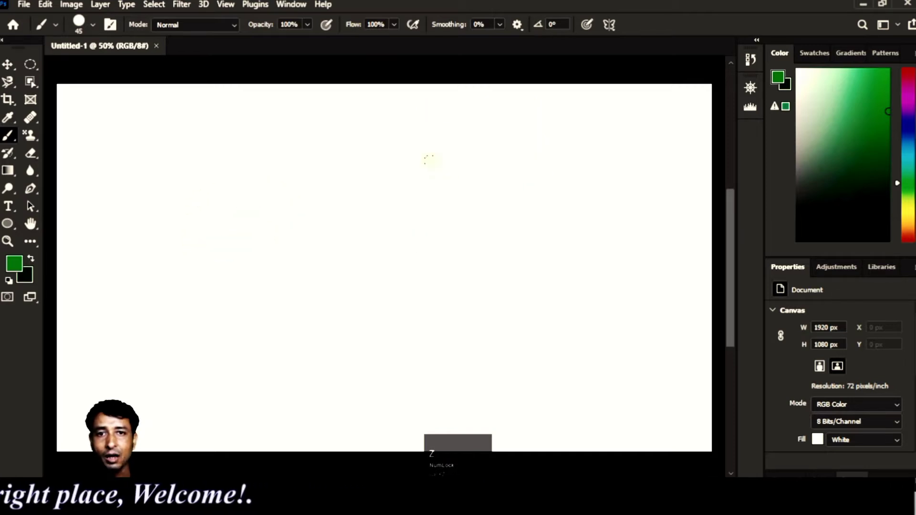
- Lower the brush hardness to 39%, paint two horizontal green test strokes, and undo both
{"action": "right_click", "coordinate": [425, 155]}
{"action": "left_click_drag", "start_coordinate": [587, 197], "coordinate": [535, 198]}
{"action": "left_click_drag", "start_coordinate": [186, 145], "coordinate": [462, 142]}
{"action": "left_click", "coordinate": [189, 195]}
{"action": "left_click_drag", "start_coordinate": [267, 192], "coordinate": [467, 182]}
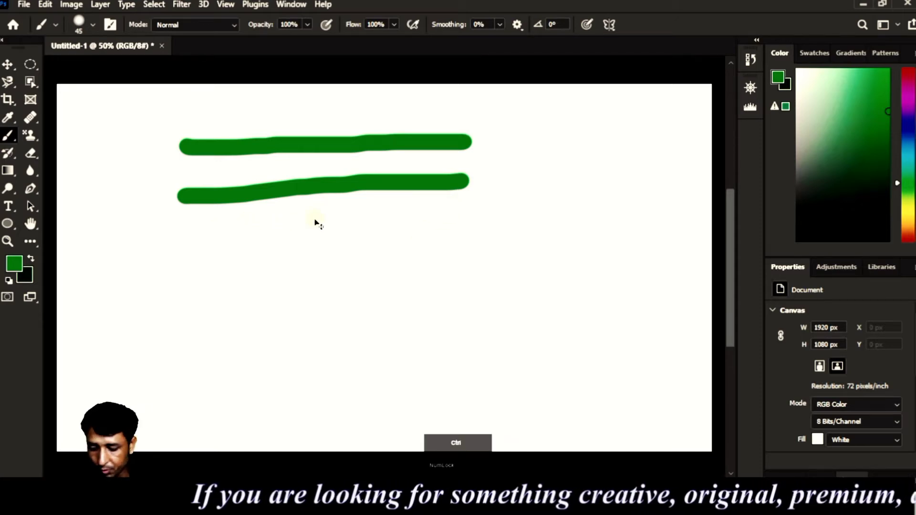
{"action": "key", "text": "ctrl+z"}
{"action": "key", "text": "ctrl+z"}
- Set the brush hardness to 100% and paint a straight horizontal green line across the upper canvas
{"action": "right_click", "coordinate": [386, 201]}
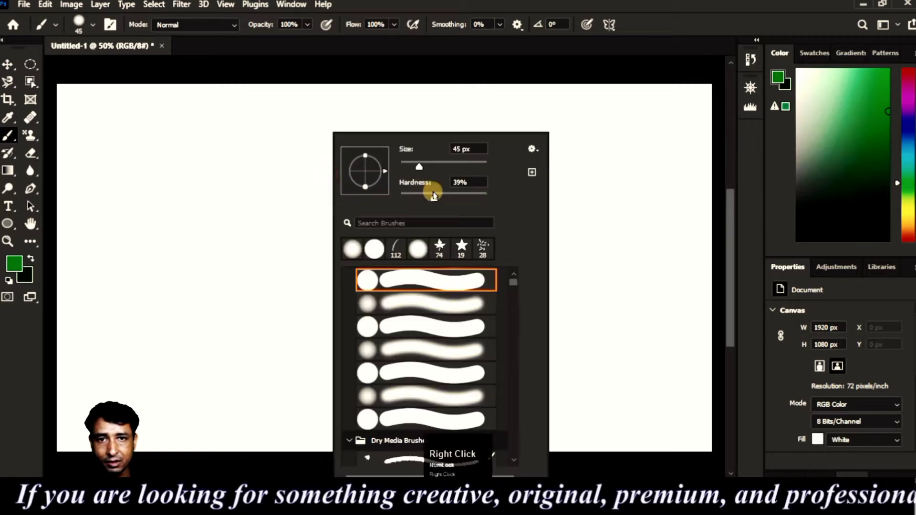
{"action": "left_click_drag", "start_coordinate": [433, 198], "coordinate": [493, 198]}
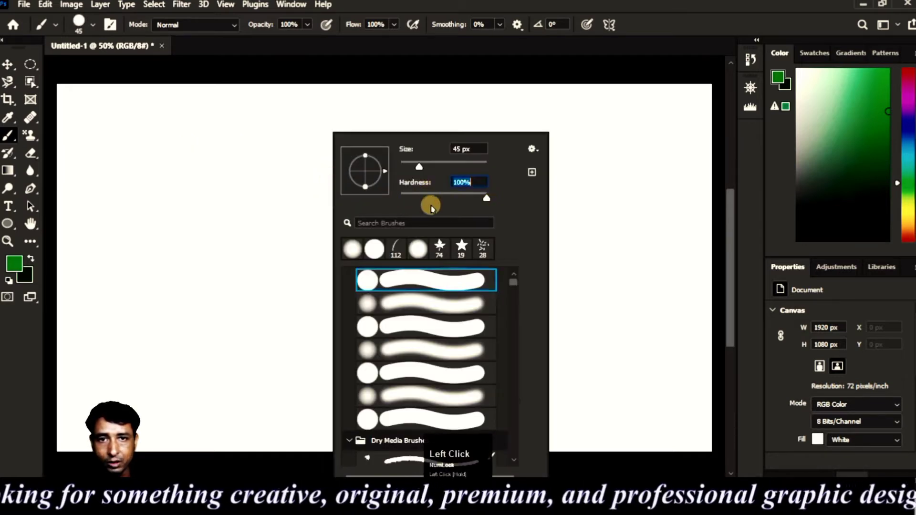
{"action": "left_click_drag", "start_coordinate": [112, 135], "coordinate": [619, 133]}
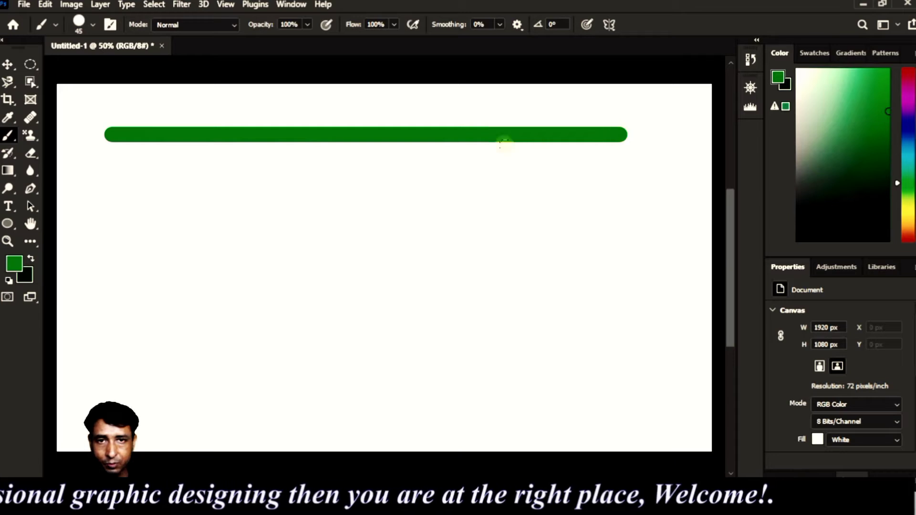
- Set the brush hardness to 9% and paint a straight soft-edged line just below the hard-edged one
{"action": "right_click", "coordinate": [533, 123]}
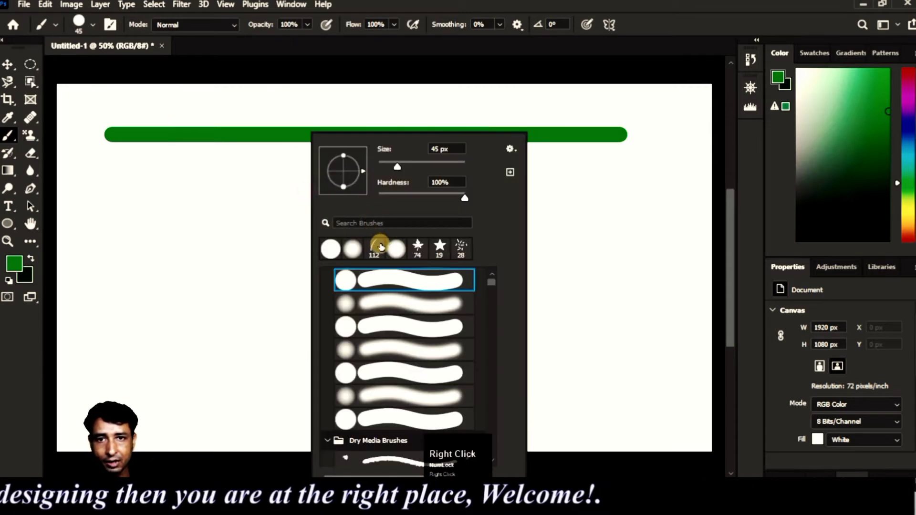
{"action": "left_click_drag", "start_coordinate": [465, 200], "coordinate": [386, 198]}
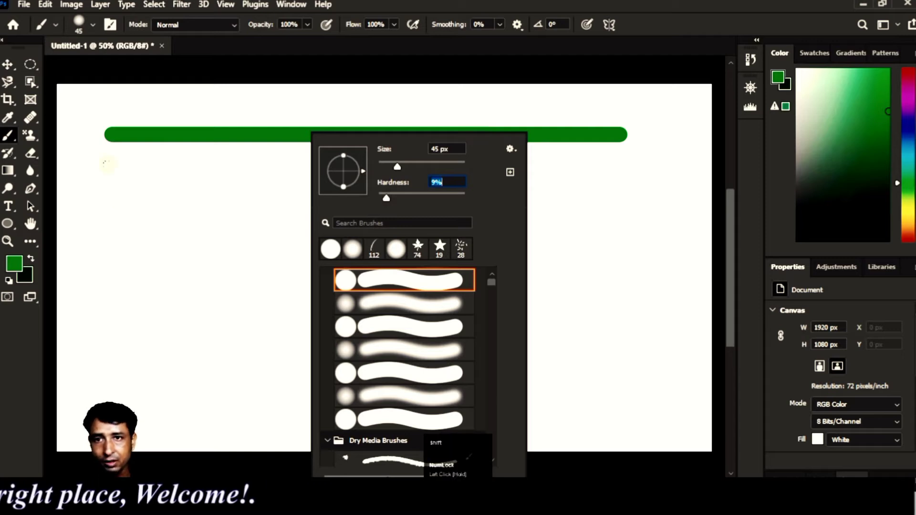
{"action": "left_click", "coordinate": [108, 164]}
{"action": "left_click", "coordinate": [629, 164], "text": "shift"}
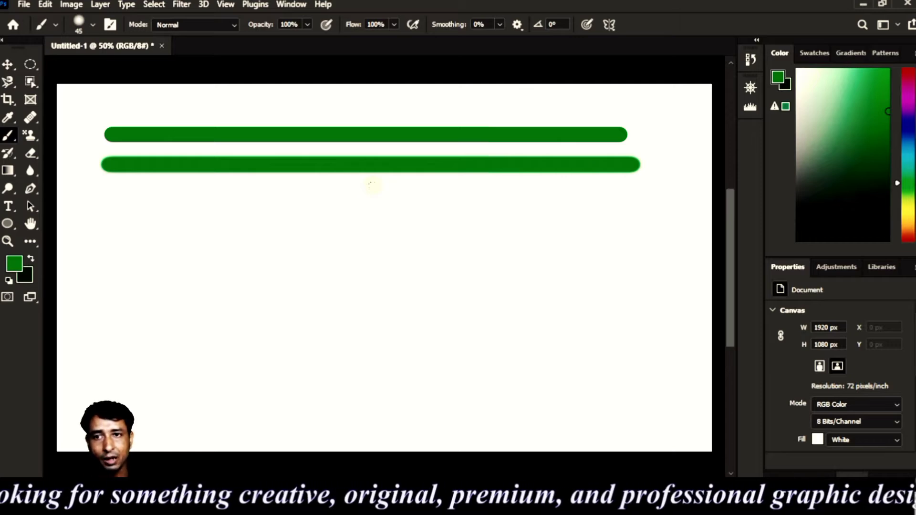
- Undo both green comparison lines to clear the canvas
{"action": "key", "text": "ctrl"}
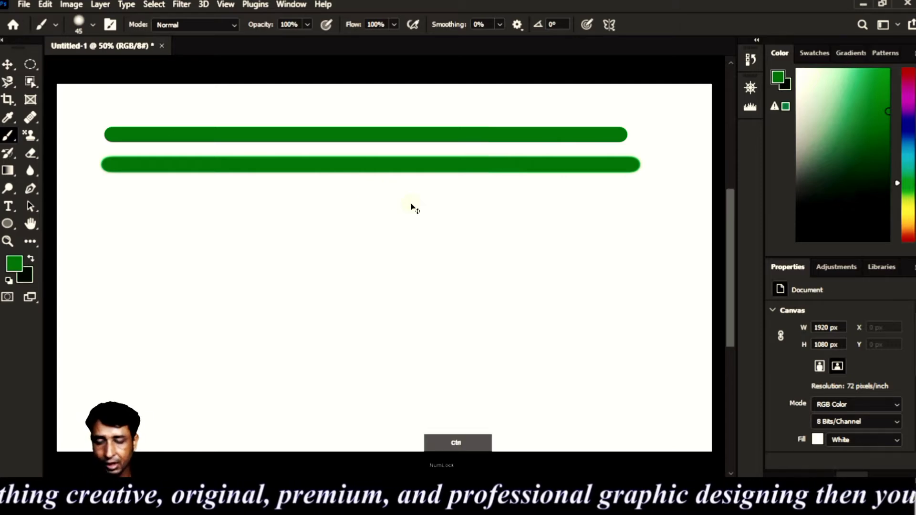
{"action": "key", "text": "ctrl+z"}
{"action": "key", "text": "ctrl+z"}
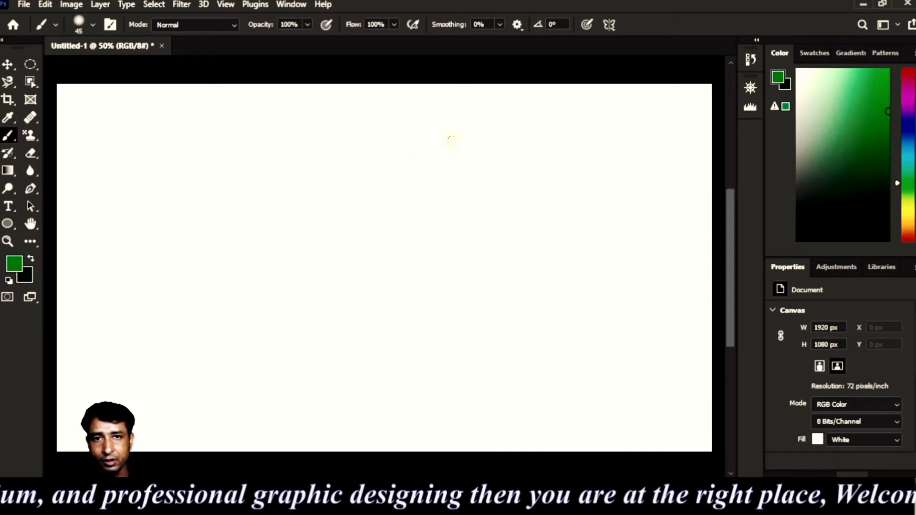
- Change the brush preset list display to hide the brush tips and show the brush names
{"action": "right_click", "coordinate": [450, 139]}
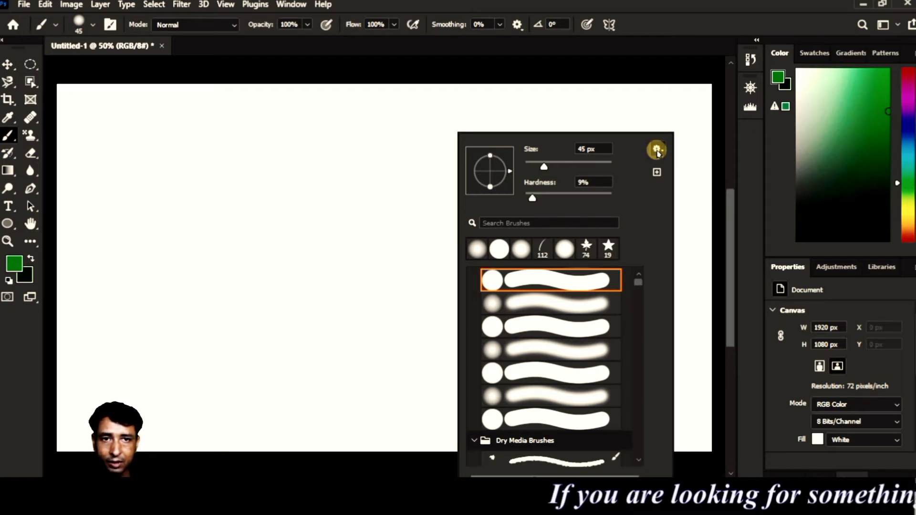
{"action": "left_click", "coordinate": [657, 151]}
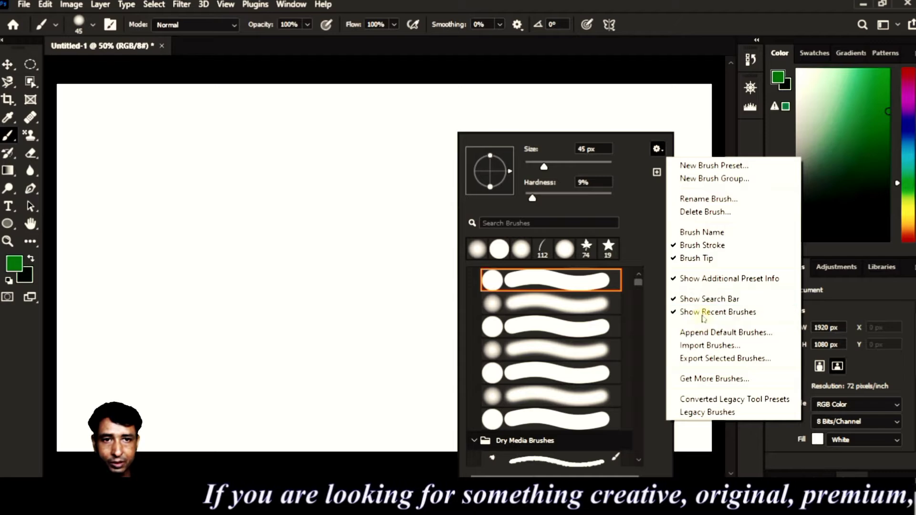
{"action": "left_click", "coordinate": [673, 258]}
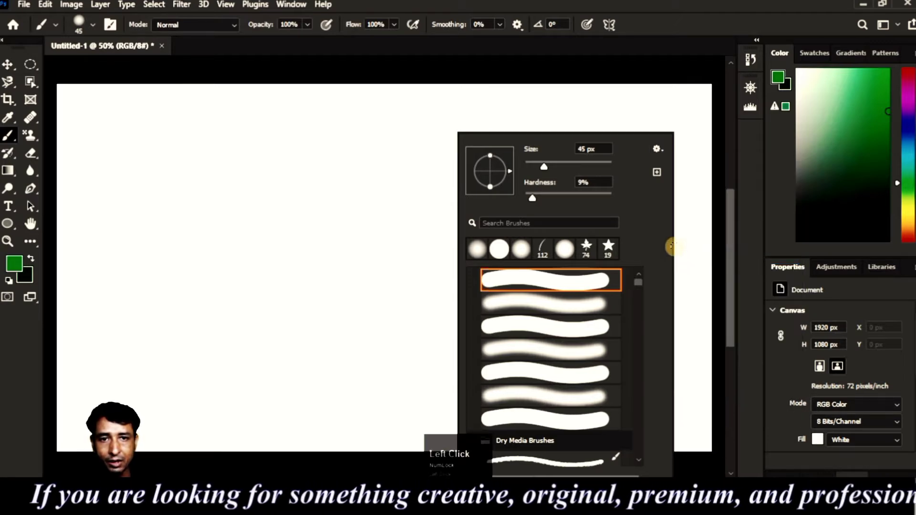
{"action": "left_click", "coordinate": [658, 149]}
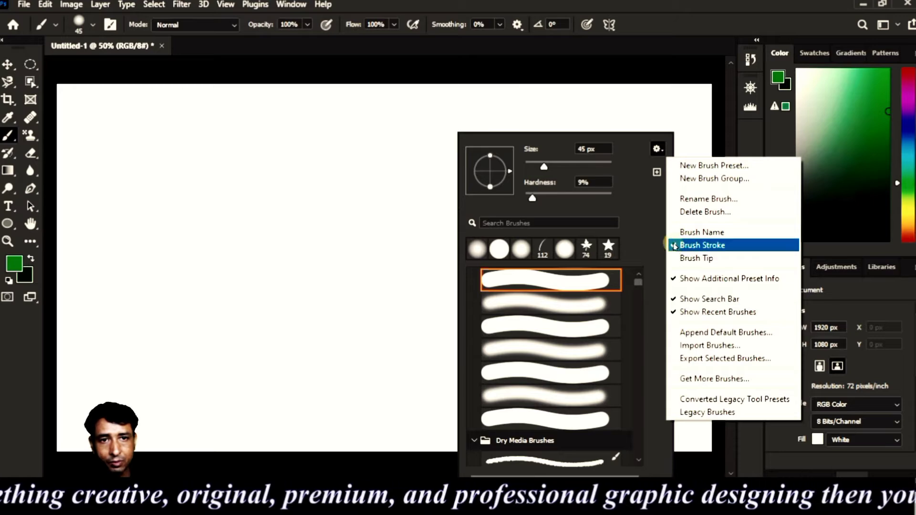
{"action": "left_click", "coordinate": [682, 232]}
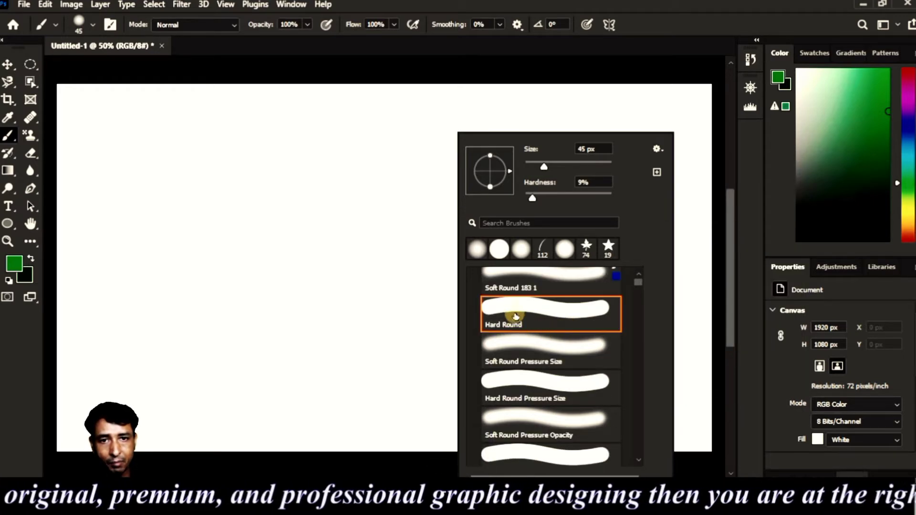
- Hide the brush stroke previews in the brush preset list and browse the presets by name only
{"action": "left_click", "coordinate": [658, 149]}
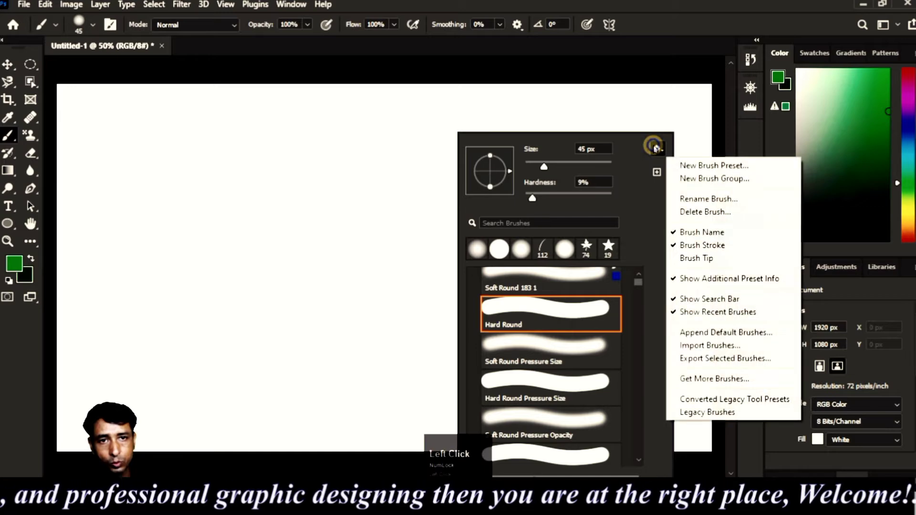
{"action": "left_click", "coordinate": [676, 246]}
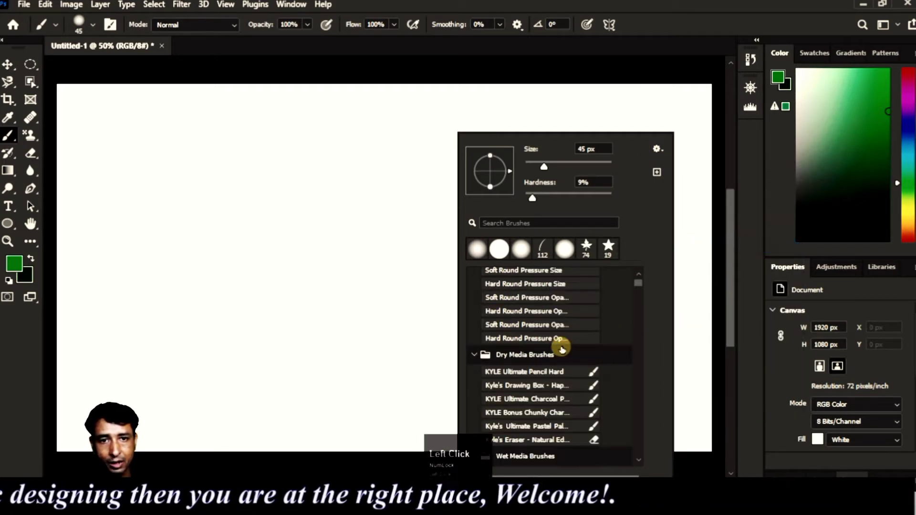
{"action": "scroll", "coordinate": [562, 349], "scroll_direction": "down", "scroll_amount": 1}
{"action": "scroll", "coordinate": [562, 350], "scroll_direction": "down", "scroll_amount": 10}
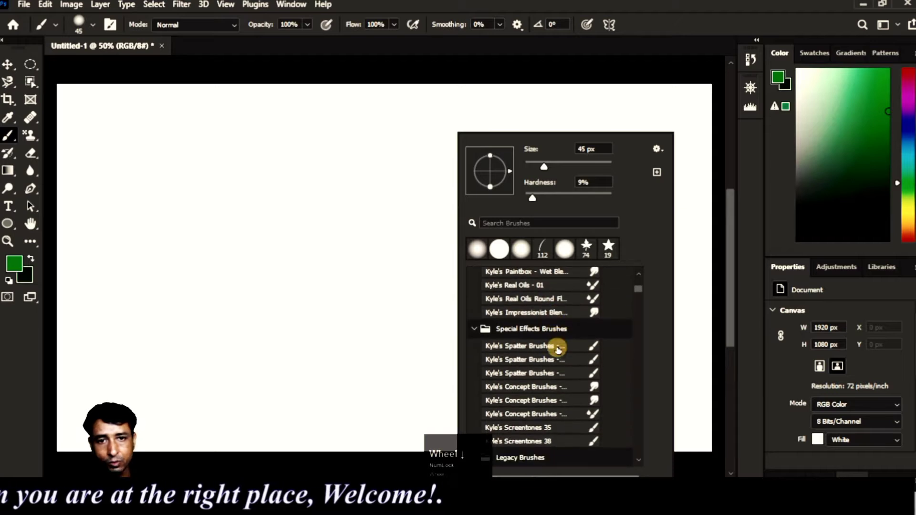
{"action": "scroll", "coordinate": [556, 351], "scroll_direction": "down", "scroll_amount": 10}
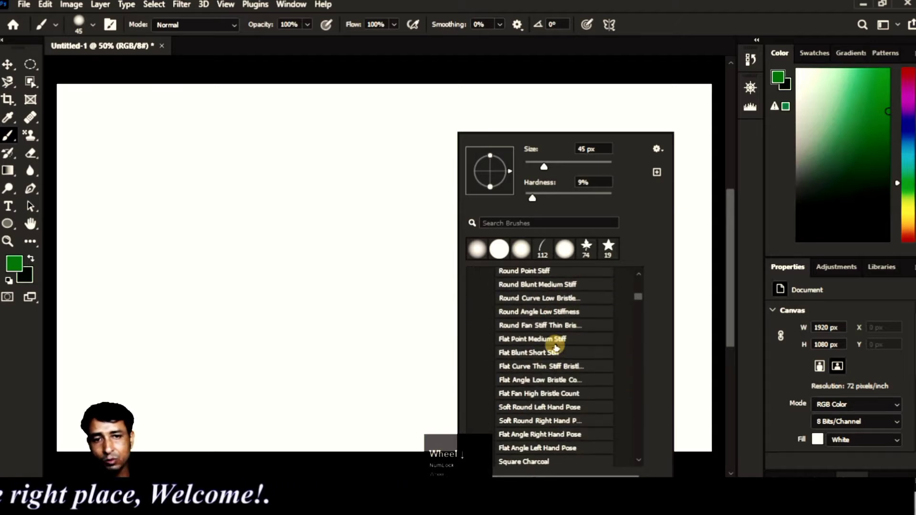
{"action": "scroll", "coordinate": [556, 346], "scroll_direction": "up", "scroll_amount": 5}
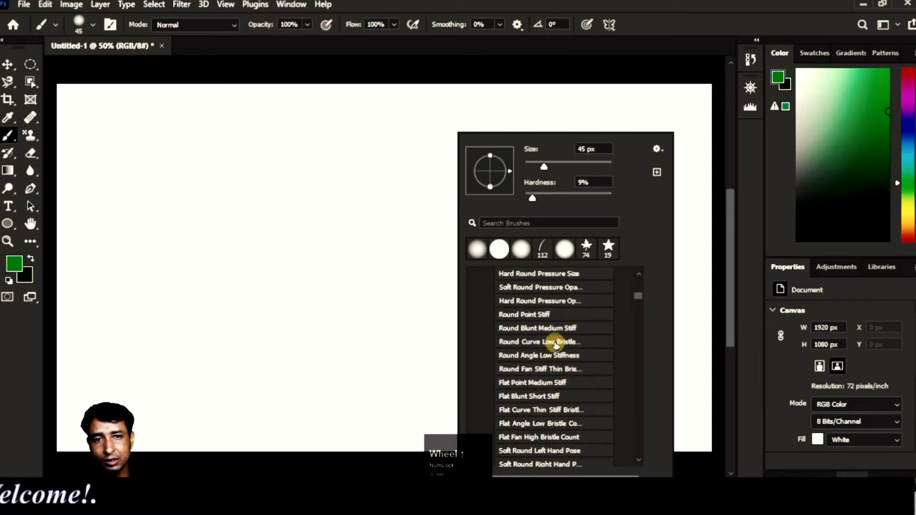
{"action": "scroll", "coordinate": [556, 345], "scroll_direction": "up", "scroll_amount": 3}
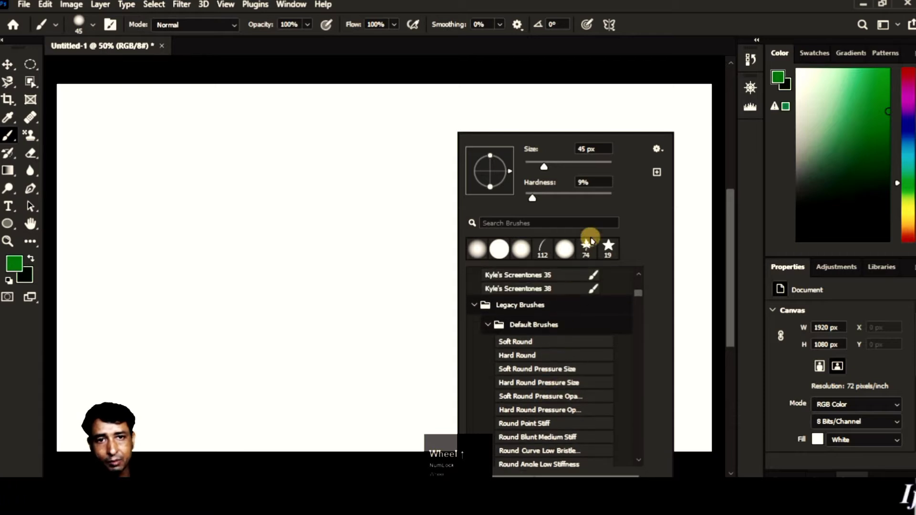
- Show the brush stroke previews again, hide the brush names, and look through the preset list
{"action": "left_click", "coordinate": [658, 150]}
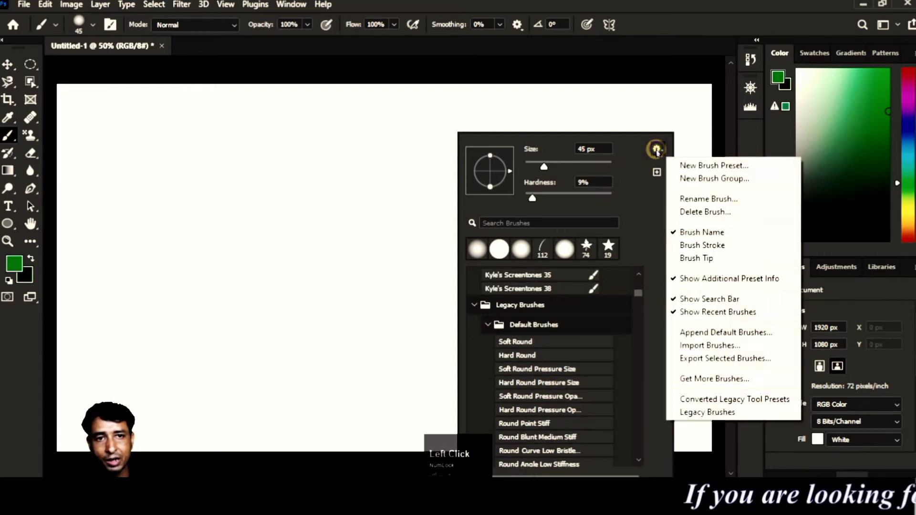
{"action": "left_click", "coordinate": [678, 245]}
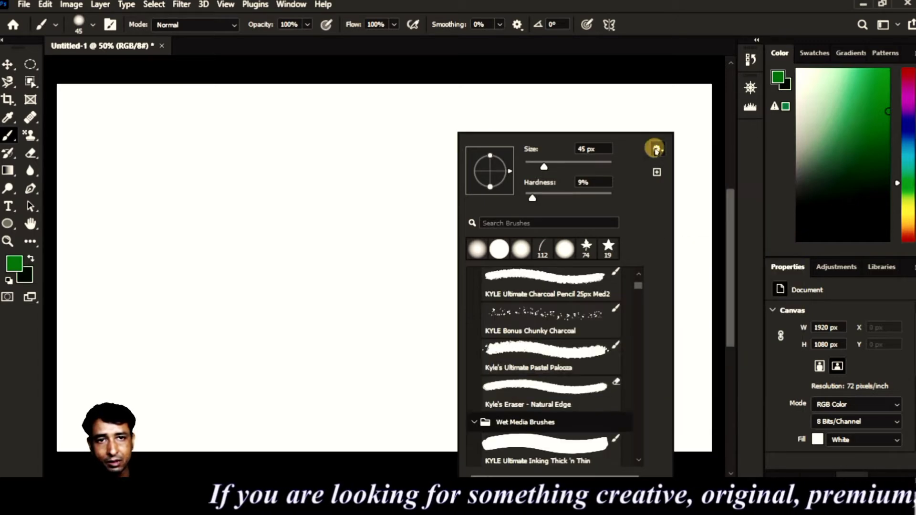
{"action": "left_click", "coordinate": [657, 150]}
{"action": "left_click", "coordinate": [688, 233]}
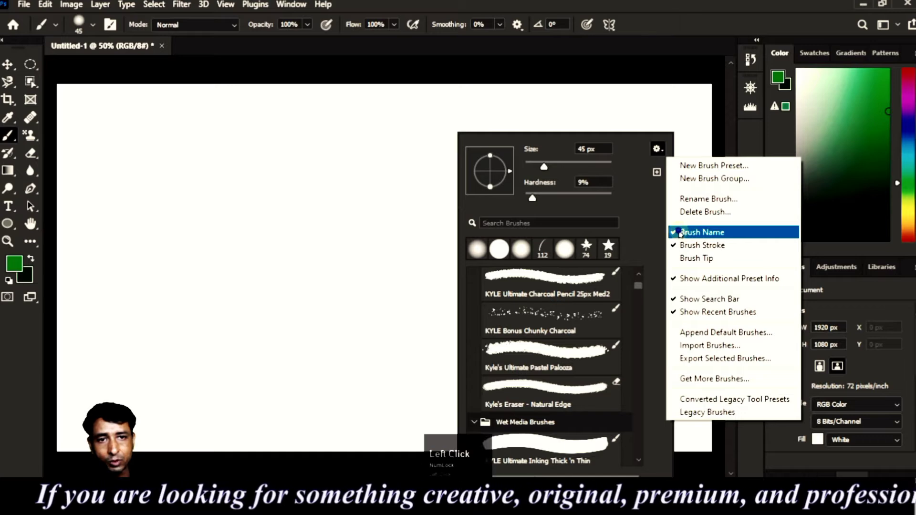
{"action": "left_click", "coordinate": [595, 353]}
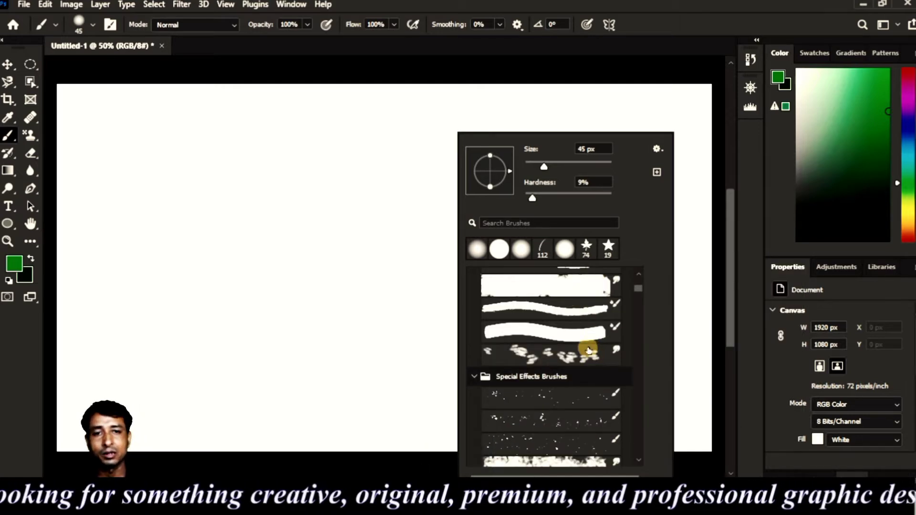
{"action": "scroll", "coordinate": [583, 336], "scroll_direction": "up", "scroll_amount": 2}
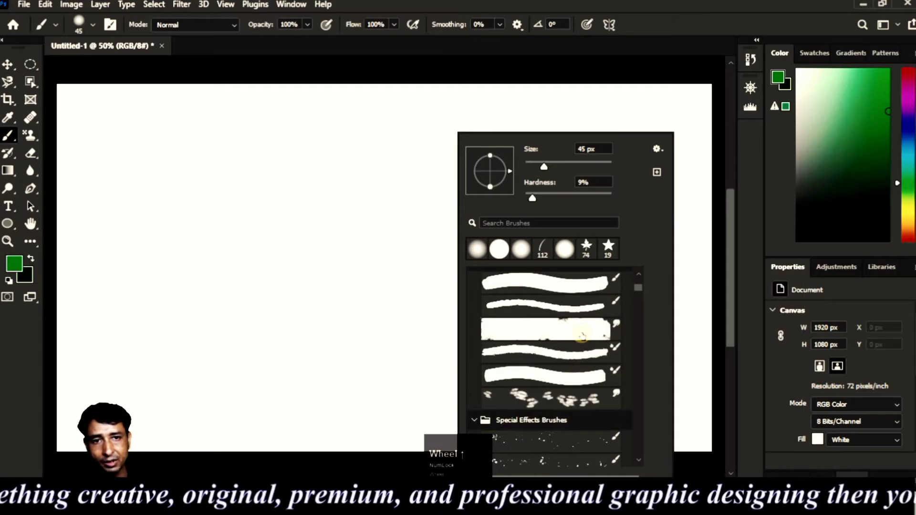
- Select the first soft round preset in General Brushes and paint a slightly rising green stroke across the canvas's upper left
{"action": "left_click_drag", "start_coordinate": [638, 287], "coordinate": [637, 280]}
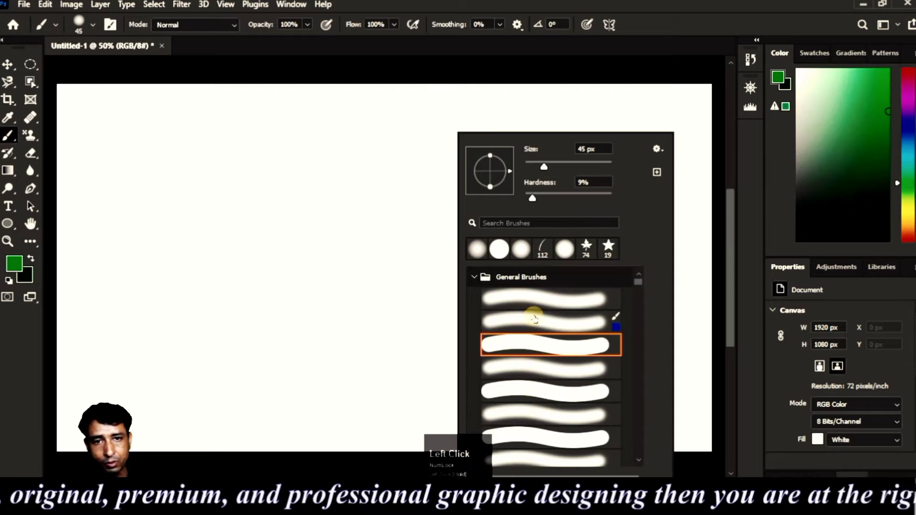
{"action": "left_click", "coordinate": [535, 299]}
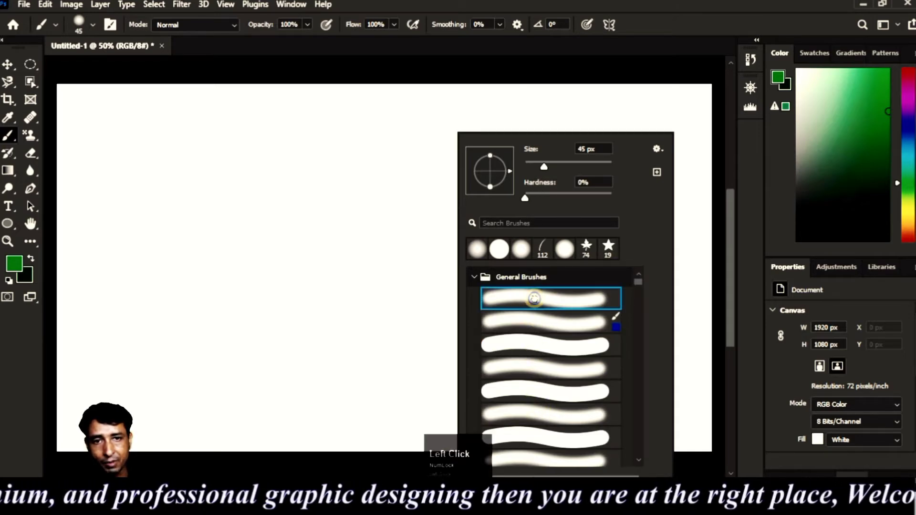
{"action": "left_click_drag", "start_coordinate": [84, 149], "coordinate": [341, 127]}
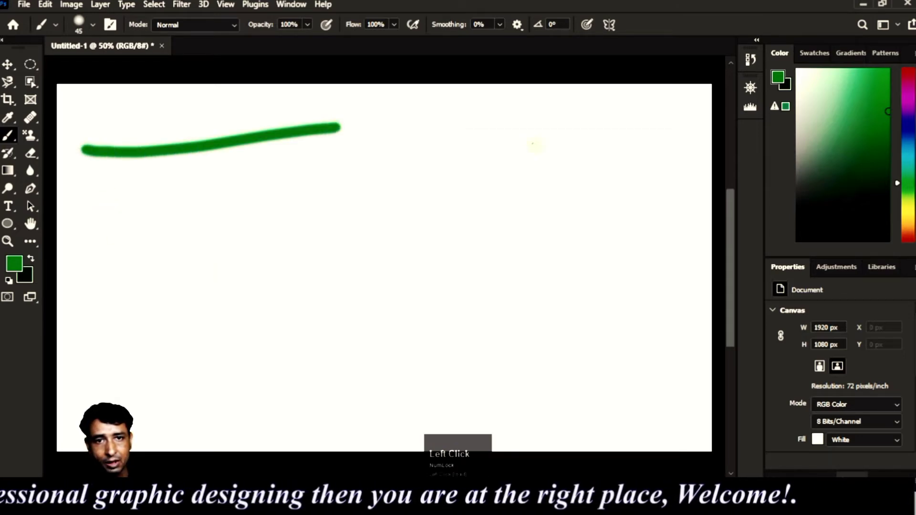
- Choose the 112 px speckled chunky charcoal brush and paint a wide wavy textured stroke below the soft one
{"action": "right_click", "coordinate": [619, 114]}
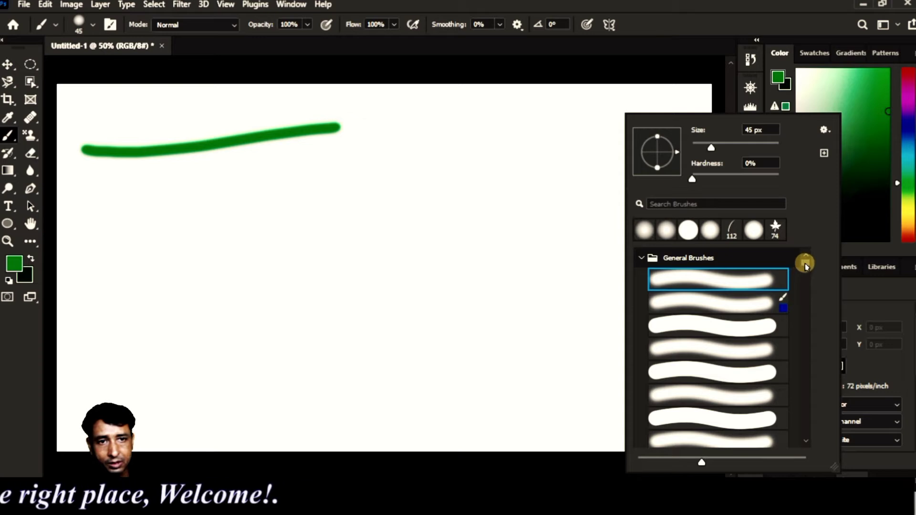
{"action": "left_click_drag", "start_coordinate": [806, 265], "coordinate": [807, 271]}
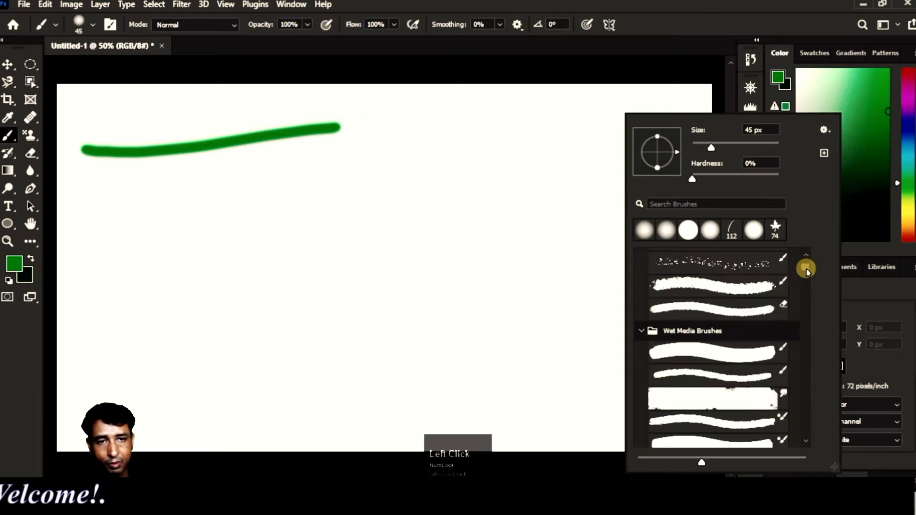
{"action": "left_click", "coordinate": [706, 262]}
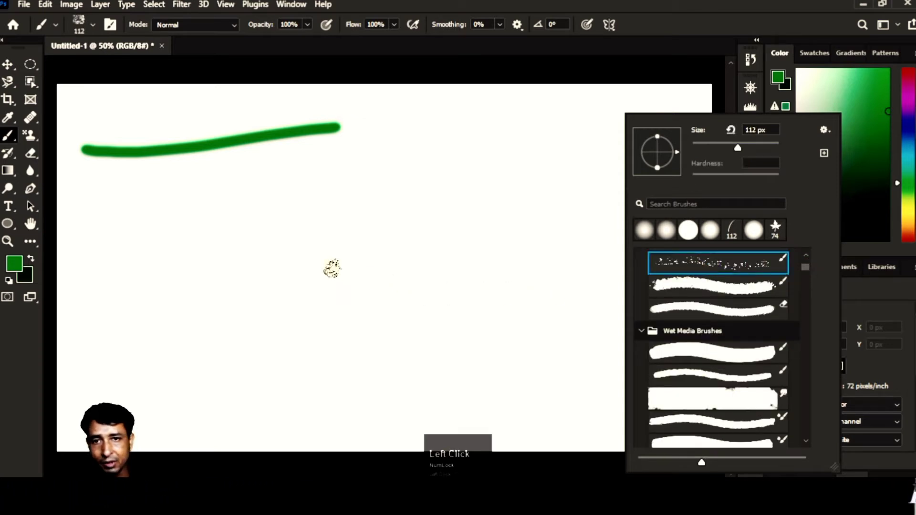
{"action": "left_click", "coordinate": [90, 183]}
{"action": "left_click_drag", "start_coordinate": [84, 179], "coordinate": [148, 203]}
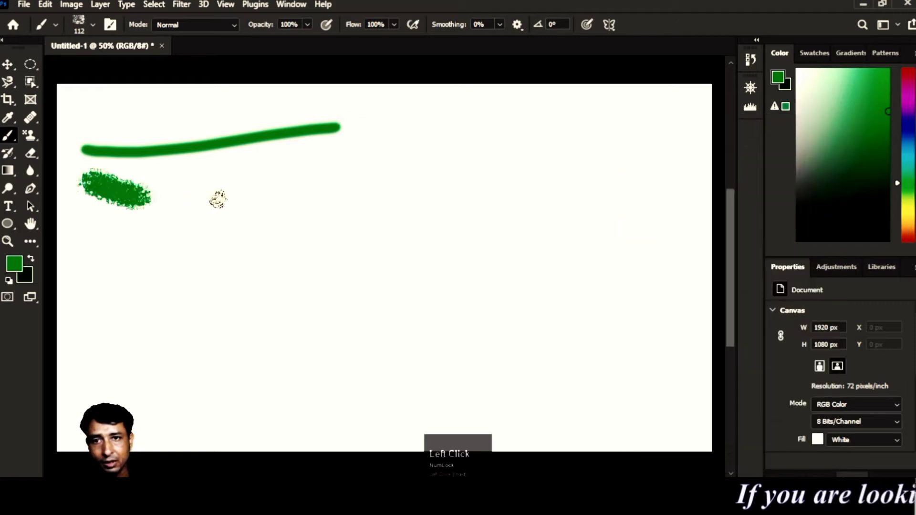
{"action": "mouse_move", "coordinate": [218, 199]}
{"action": "left_mouse_down"}
{"action": "mouse_move", "coordinate": [346, 184]}
{"action": "mouse_move", "coordinate": [493, 149]}
{"action": "mouse_move", "coordinate": [578, 147]}
{"action": "left_mouse_up"}
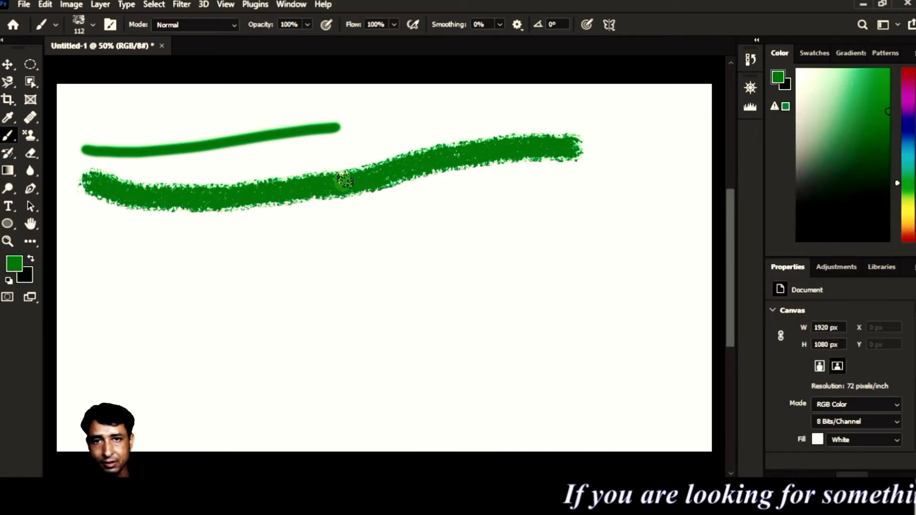
- Undo the soft round and charcoal strokes to clear the canvas
{"action": "key", "text": "ctrl"}
{"action": "key", "text": "ctrl+z"}
{"action": "key", "text": "ctrl+z"}
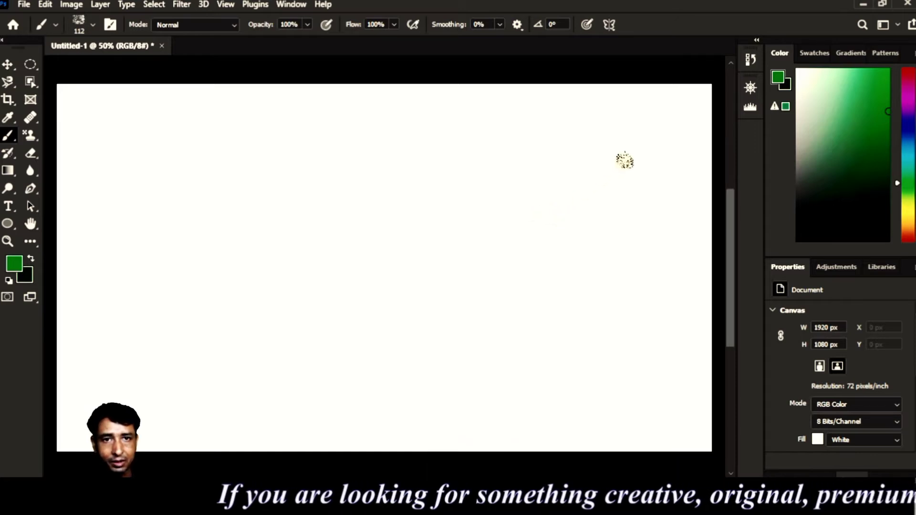
- Find the 112 px brush with long grass blades further down the preset list and select it
{"action": "right_click", "coordinate": [617, 104]}
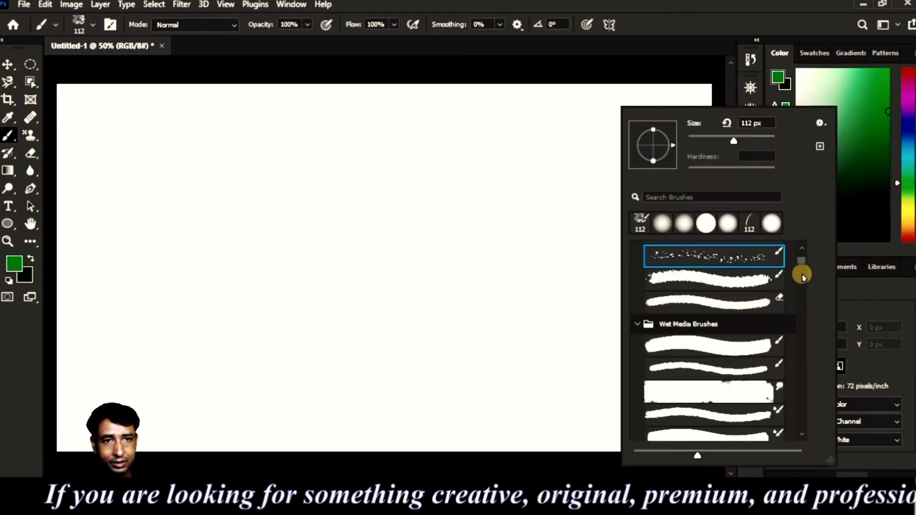
{"action": "left_click_drag", "start_coordinate": [802, 260], "coordinate": [808, 272]}
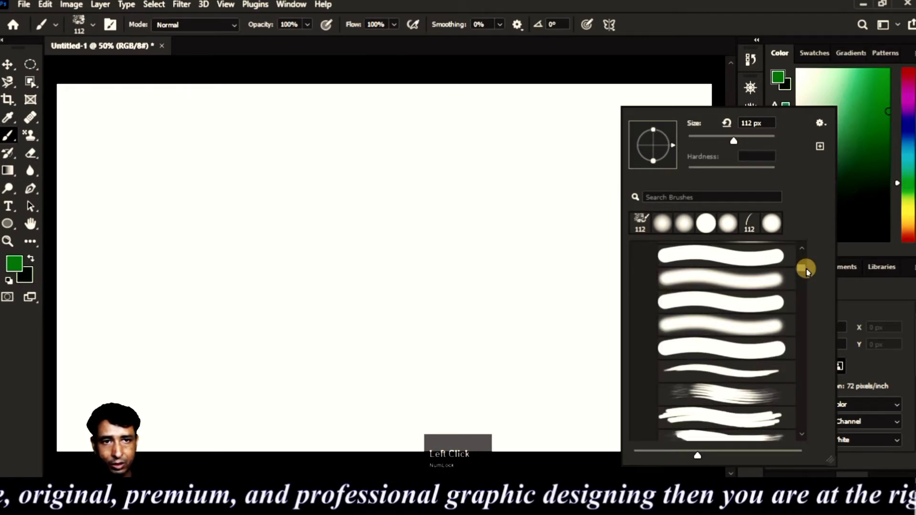
{"action": "left_click", "coordinate": [584, 142]}
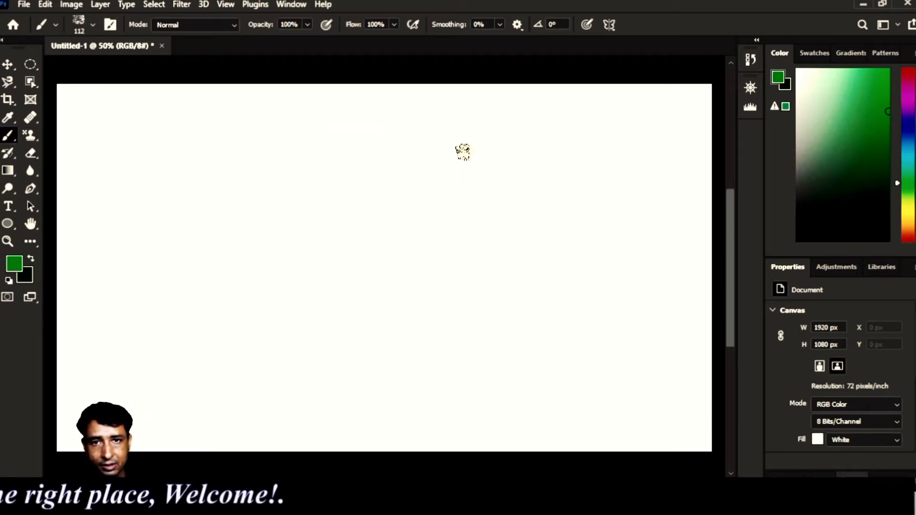
{"action": "right_click", "coordinate": [504, 140]}
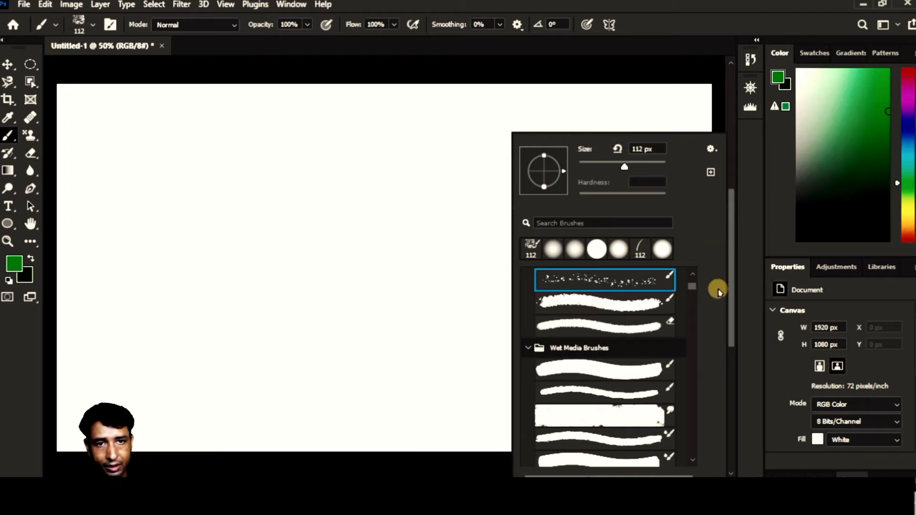
{"action": "right_click", "coordinate": [641, 93]}
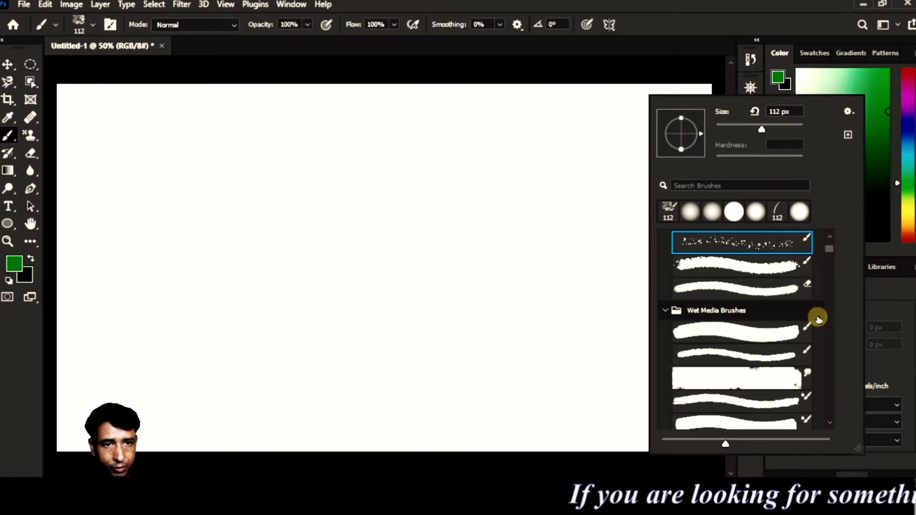
{"action": "left_click", "coordinate": [829, 259]}
{"action": "left_click_drag", "start_coordinate": [829, 258], "coordinate": [838, 280]}
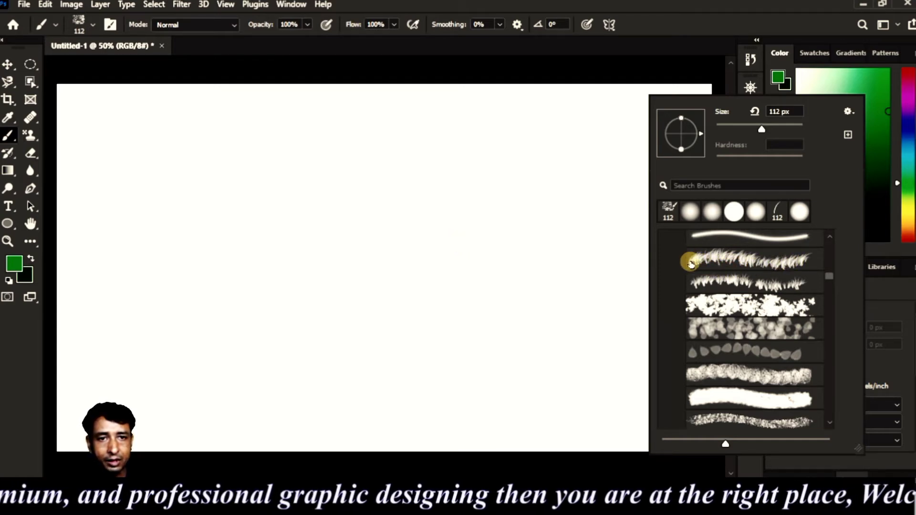
{"action": "left_click", "coordinate": [746, 265]}
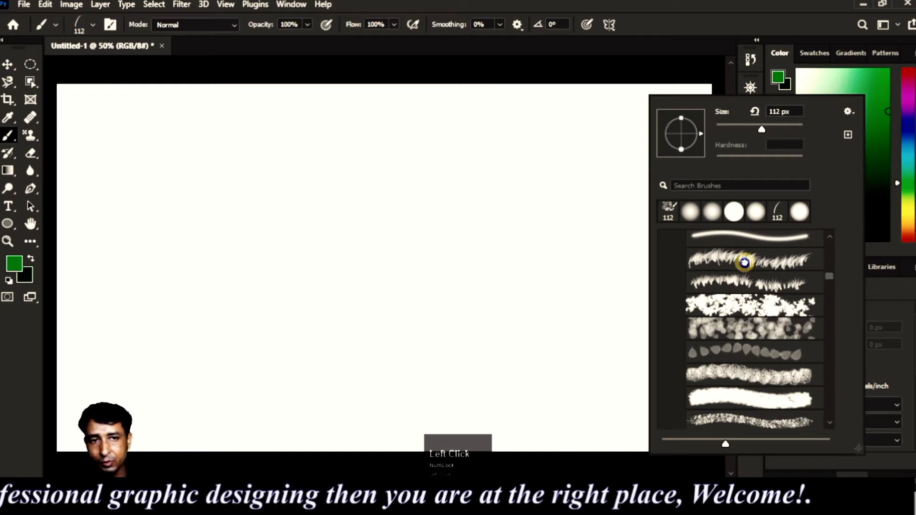
- Set the foreground color to dark green #0f4c0c and return to the Brush tool
{"action": "left_click", "coordinate": [13, 264]}
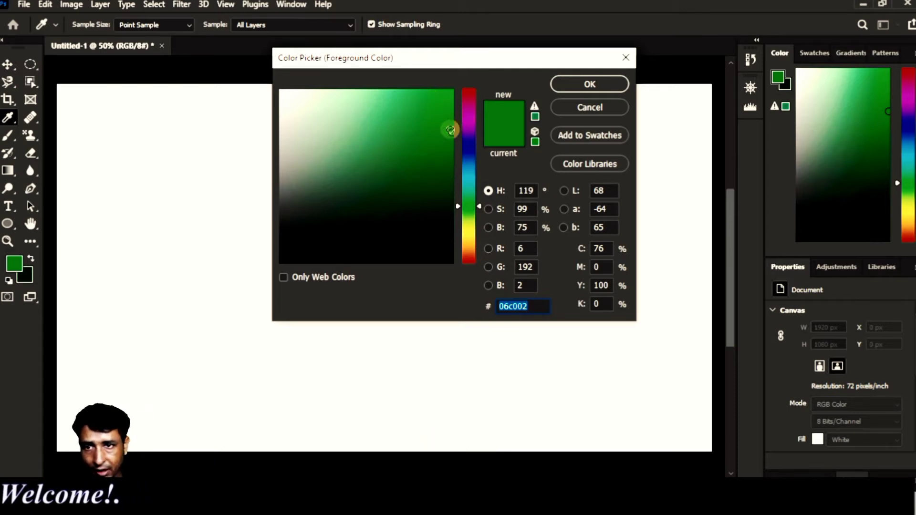
{"action": "left_click", "coordinate": [26, 278]}
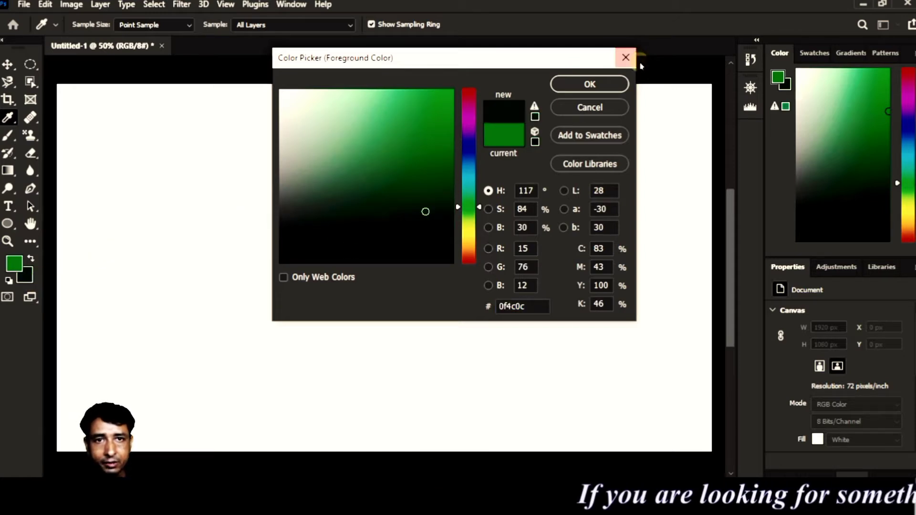
{"action": "left_click", "coordinate": [590, 84]}
{"action": "key", "text": "b"}
- Change the foreground color to a brighter green
{"action": "left_click", "coordinate": [14, 263]}
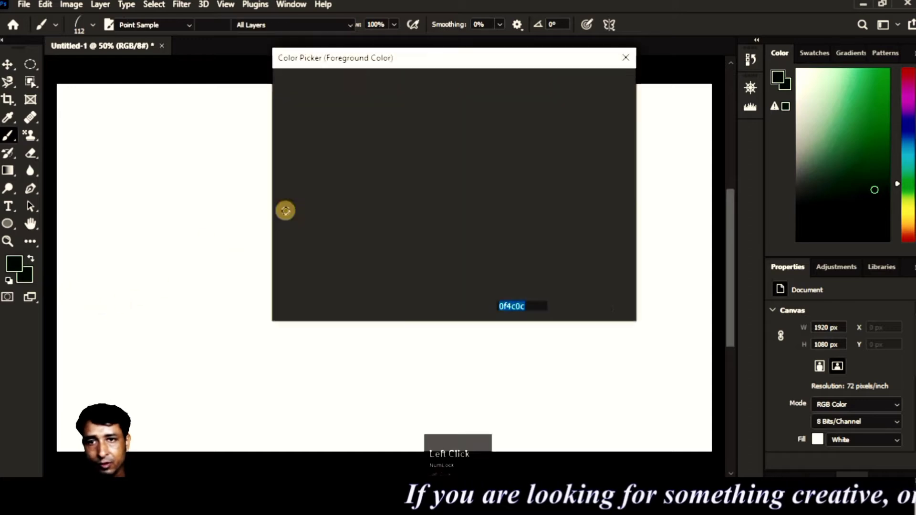
{"action": "left_click", "coordinate": [447, 128]}
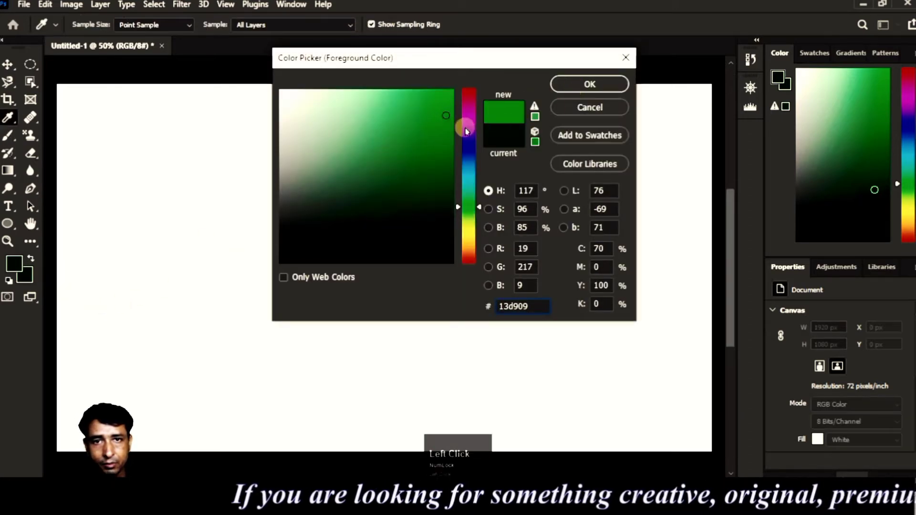
{"action": "key", "text": "Return"}
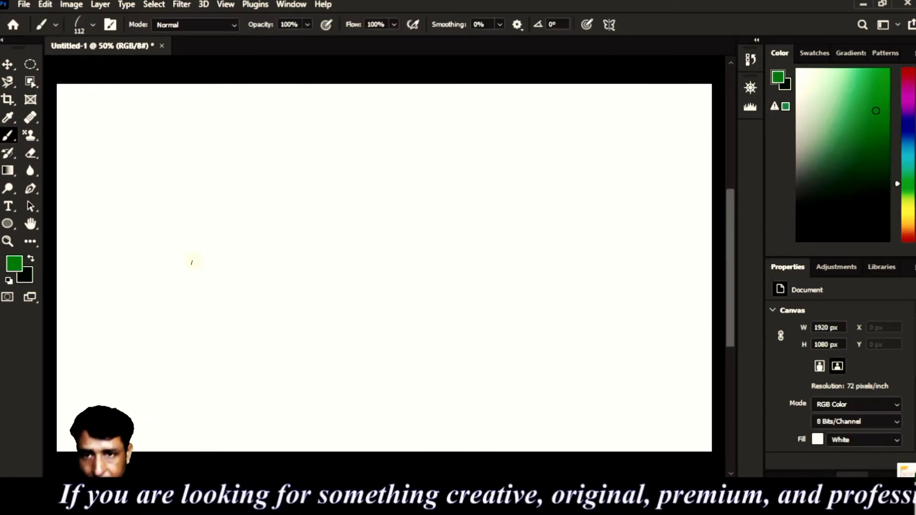
- Paint green grass across the full width of the lower canvas with the long-bladed grass brush at 112 px
{"action": "right_click", "coordinate": [499, 178]}
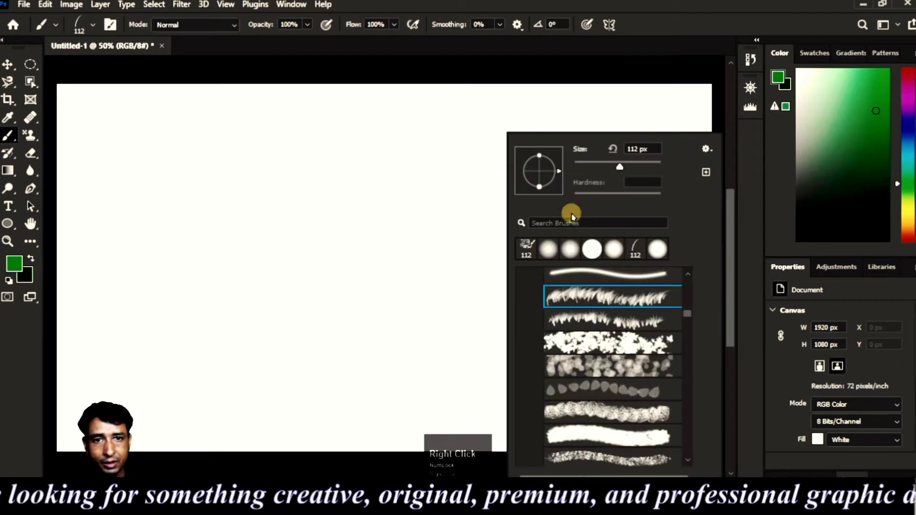
{"action": "left_click", "coordinate": [621, 302]}
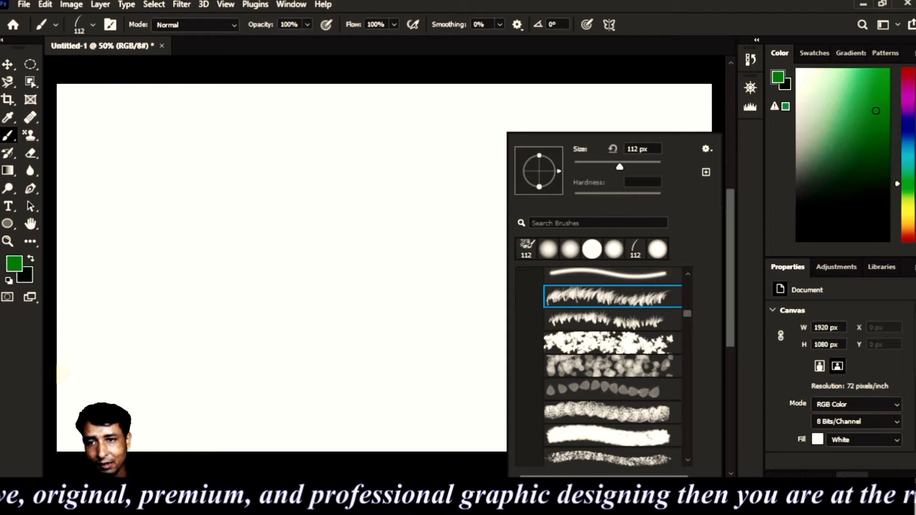
{"action": "left_click", "coordinate": [67, 361]}
{"action": "mouse_move", "coordinate": [67, 356]}
{"action": "left_mouse_down"}
{"action": "mouse_move", "coordinate": [268, 420]}
{"action": "mouse_move", "coordinate": [245, 434]}
{"action": "left_mouse_up"}
{"action": "mouse_move", "coordinate": [62, 358]}
{"action": "left_mouse_down"}
{"action": "mouse_move", "coordinate": [706, 381]}
{"action": "mouse_move", "coordinate": [191, 420]}
{"action": "mouse_move", "coordinate": [631, 427]}
{"action": "mouse_move", "coordinate": [644, 441]}
{"action": "mouse_move", "coordinate": [348, 440]}
{"action": "mouse_move", "coordinate": [35, 362]}
{"action": "mouse_move", "coordinate": [339, 372]}
{"action": "mouse_move", "coordinate": [224, 375]}
{"action": "left_mouse_up"}
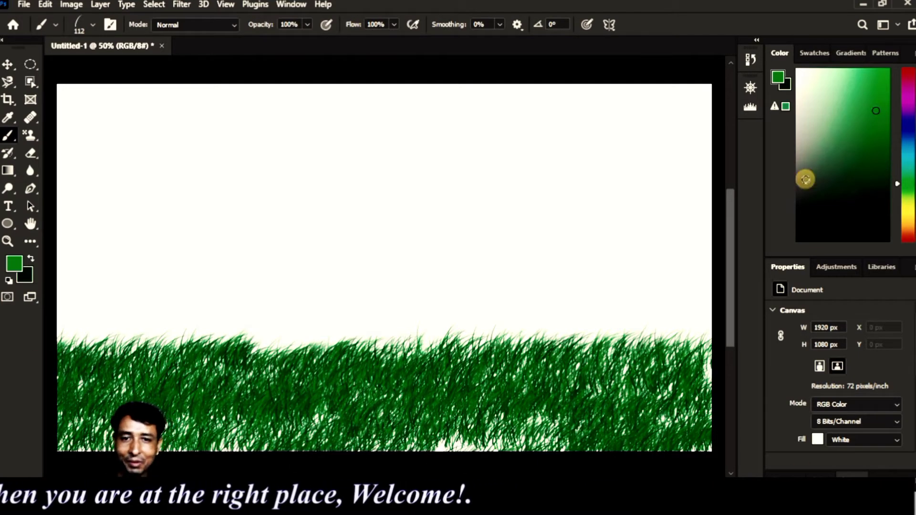
- Fill the white gaps in the lower grass with more strokes and add taller blades at the canvas's left edge
{"action": "mouse_move", "coordinate": [420, 446]}
{"action": "left_mouse_down"}
{"action": "mouse_move", "coordinate": [573, 425]}
{"action": "mouse_move", "coordinate": [200, 432]}
{"action": "left_mouse_up"}
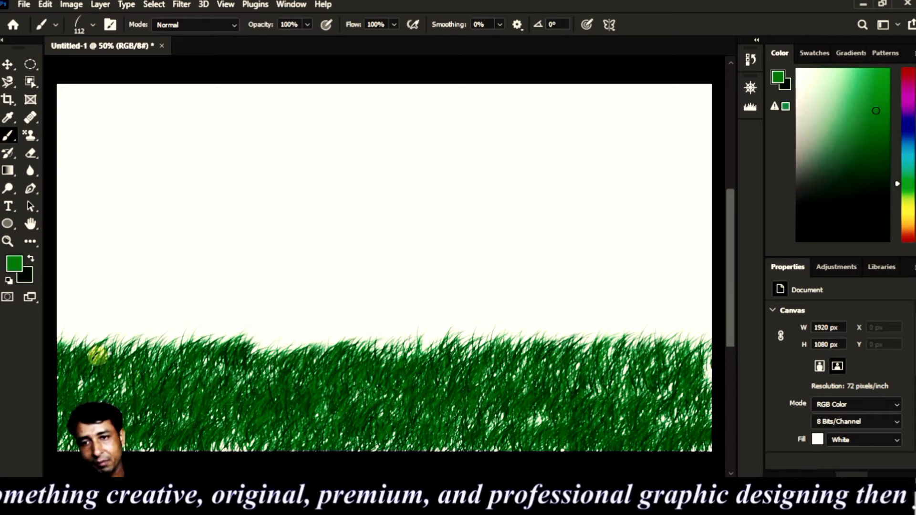
{"action": "left_click", "coordinate": [65, 334]}
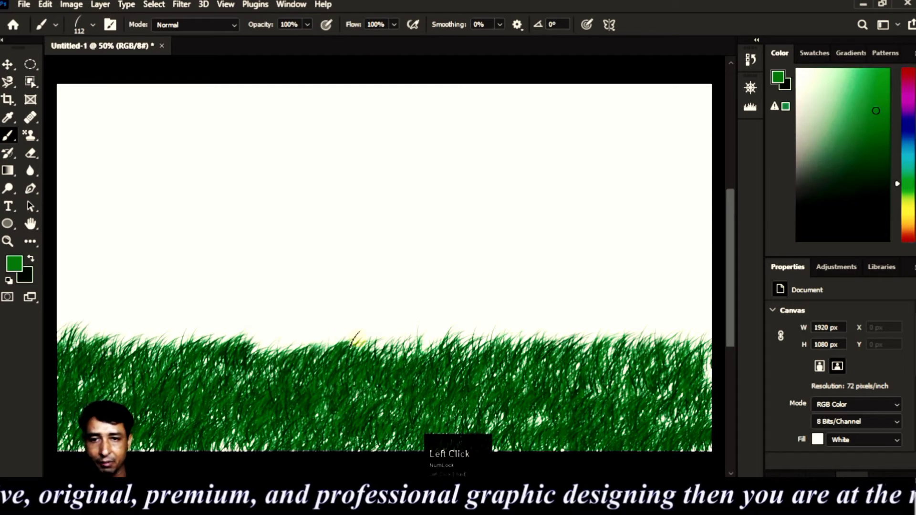
- Undo all the grass strokes until the canvas is blank white
{"action": "key", "text": "ctrl+z"}
{"action": "key", "text": "ctrl+z"}
{"action": "key", "text": "ctrl+z"}
{"action": "key", "text": "ctrl+z"}
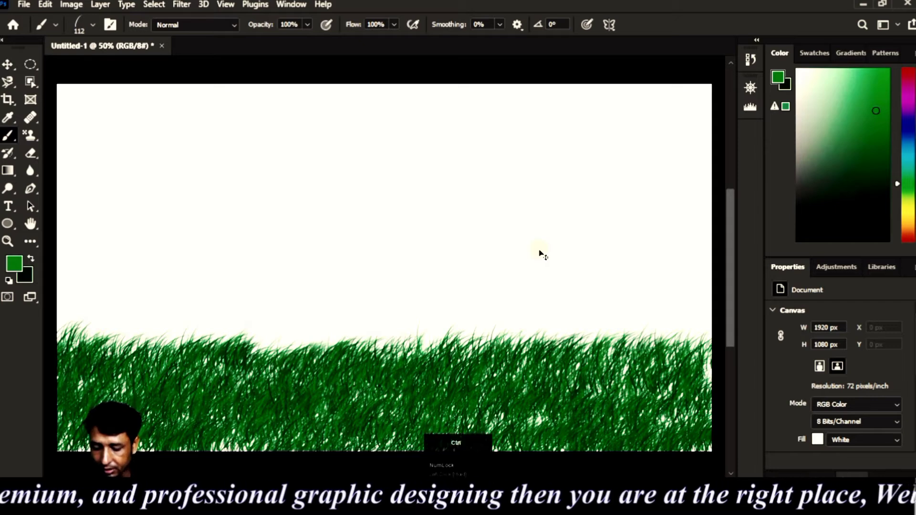
{"action": "key", "text": "ctrl+z"}
{"action": "key", "text": "ctrl+z"}
{"action": "key", "text": "ctrl+z"}
{"action": "key", "text": "ctrl+z"}
{"action": "key", "text": "ctrl+z"}
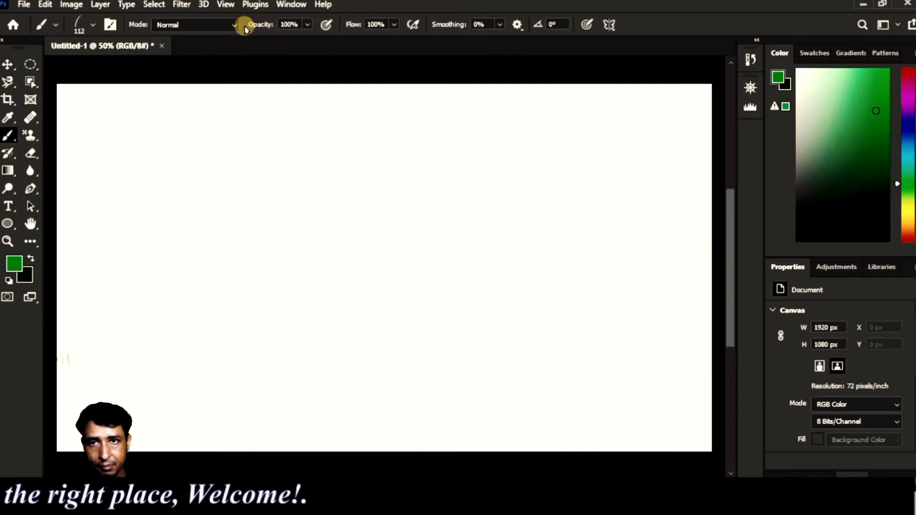
- Choose the hard round brush at 100% hardness, rotate its tip to 44° and flatten it into a narrow ellipse
{"action": "right_click", "coordinate": [526, 107]}
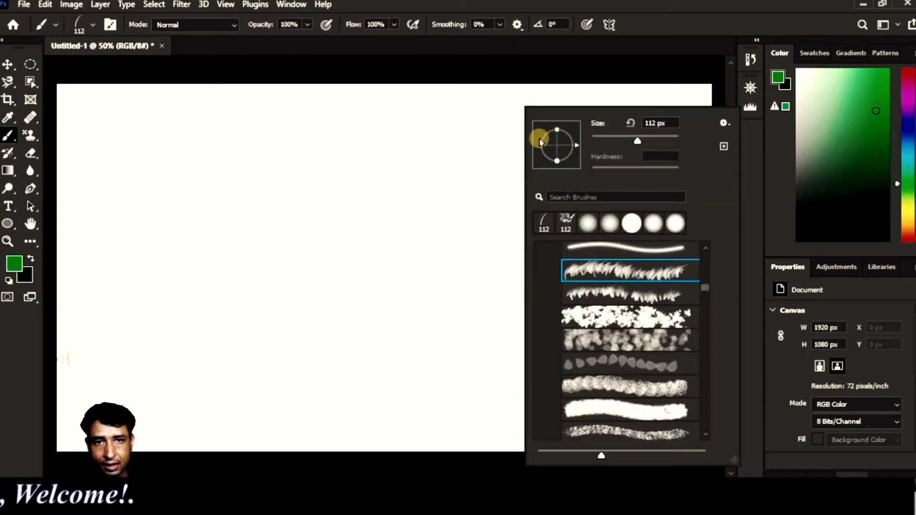
{"action": "left_click", "coordinate": [628, 223]}
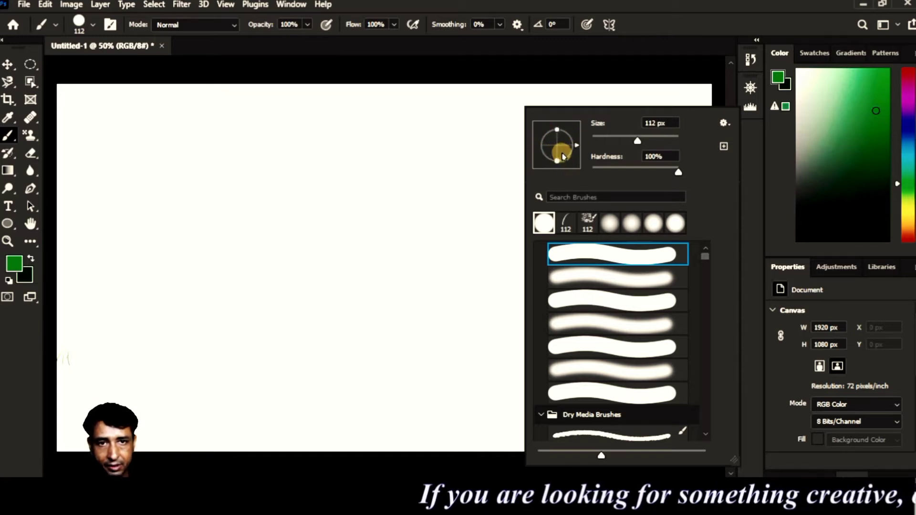
{"action": "left_click", "coordinate": [577, 145]}
{"action": "left_click_drag", "start_coordinate": [577, 146], "coordinate": [575, 133]}
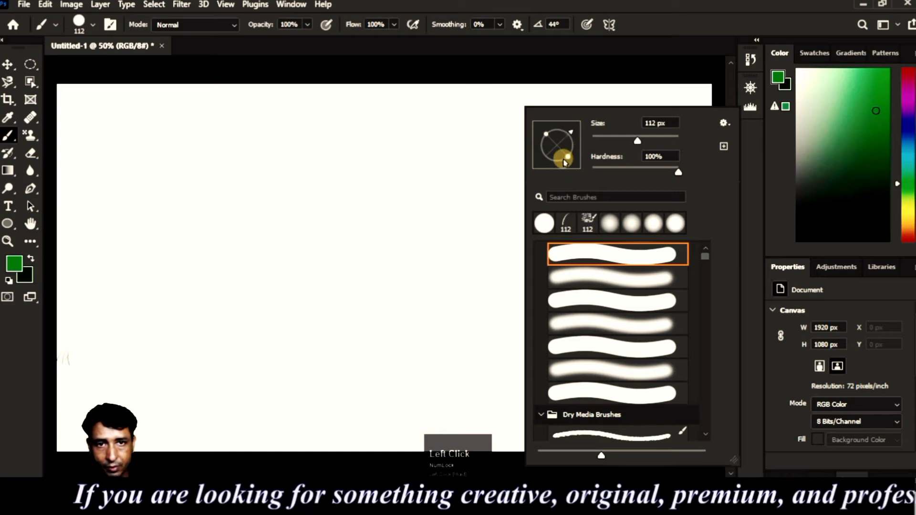
{"action": "left_click_drag", "start_coordinate": [568, 158], "coordinate": [563, 157]}
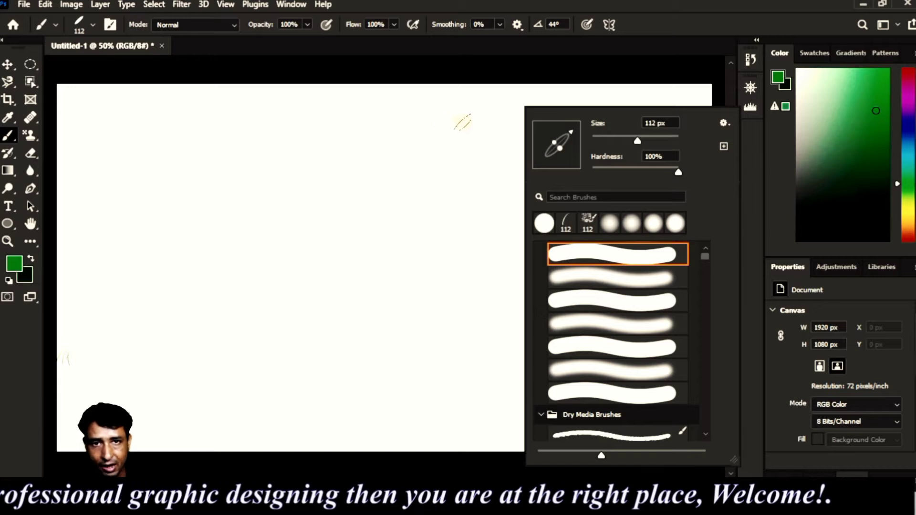
- Set the elliptical brush's size to 50 px
{"action": "right_click", "coordinate": [453, 129]}
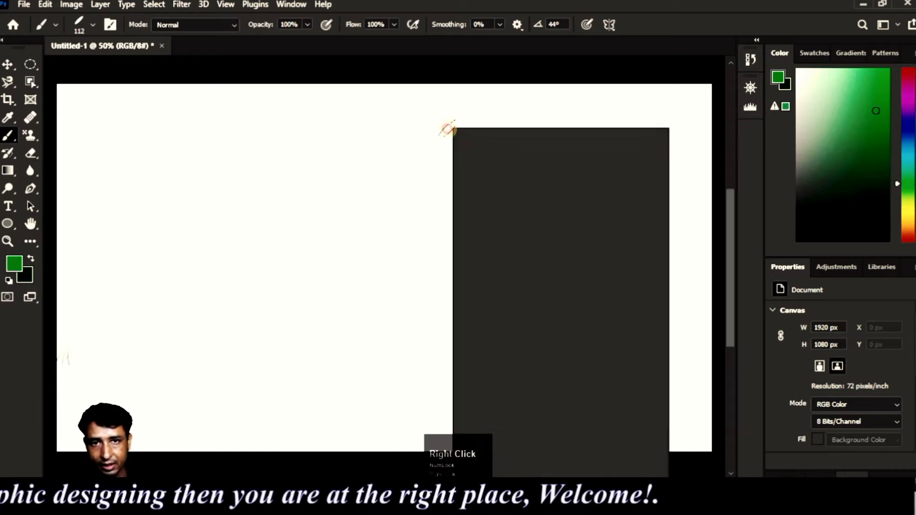
{"action": "left_click_drag", "start_coordinate": [567, 167], "coordinate": [541, 163]}
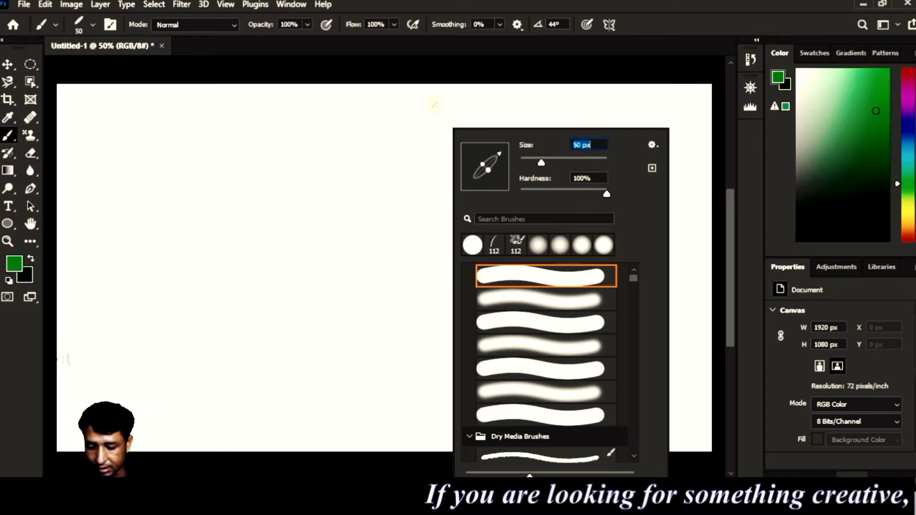
{"action": "key", "text": "Return"}
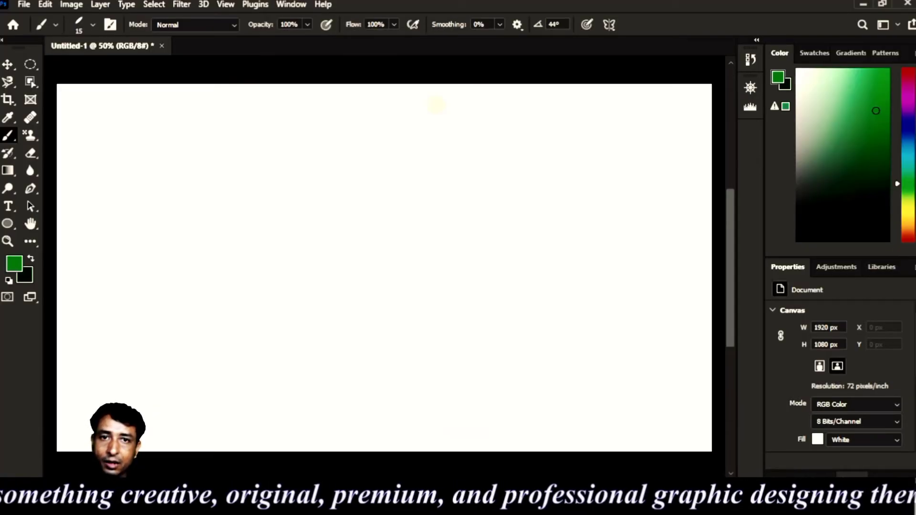
- Vary the size of the elliptical brush tip and enlarge it to 600 px
{"action": "key", "text": "bracketright"}
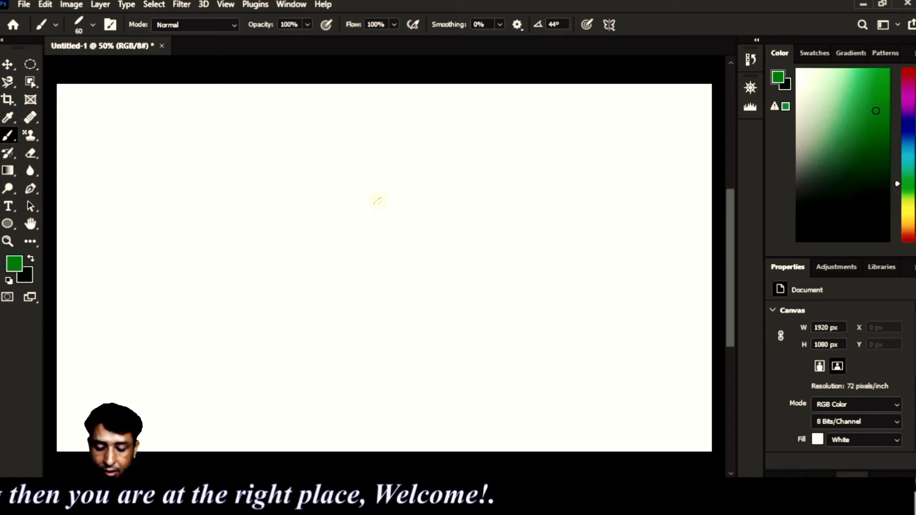
{"action": "key", "text": "bracketleft"}
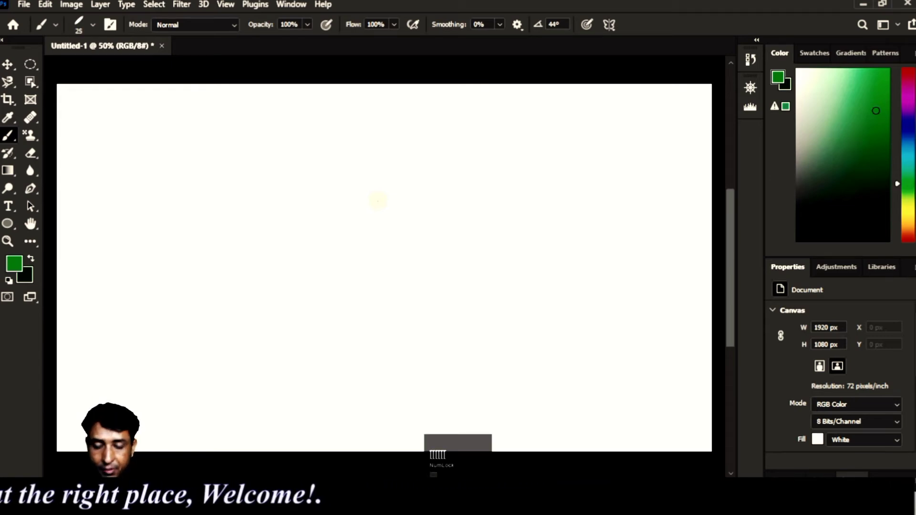
{"action": "key", "text": "bracketright"}
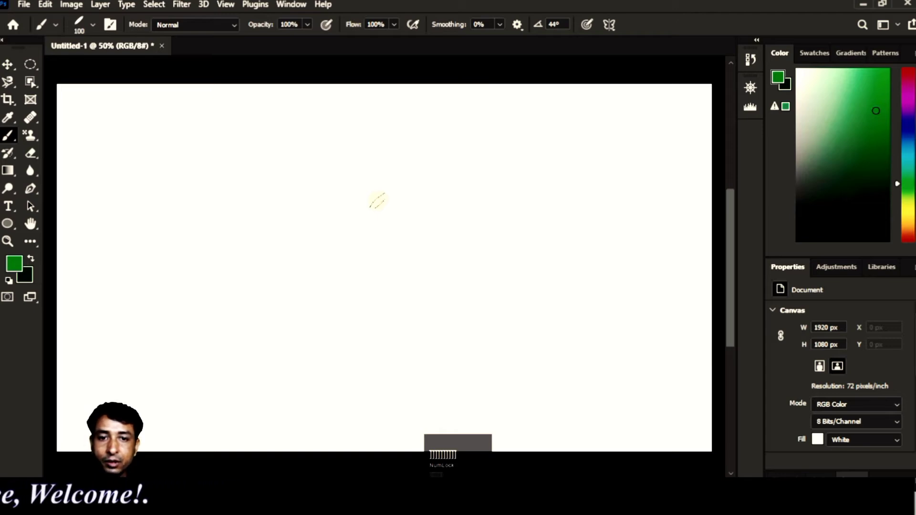
{"action": "key", "text": "bracketright"}
{"action": "key", "text": "bracketright"}
{"action": "key", "text": "bracketright"}
{"action": "key", "text": "bracketright"}
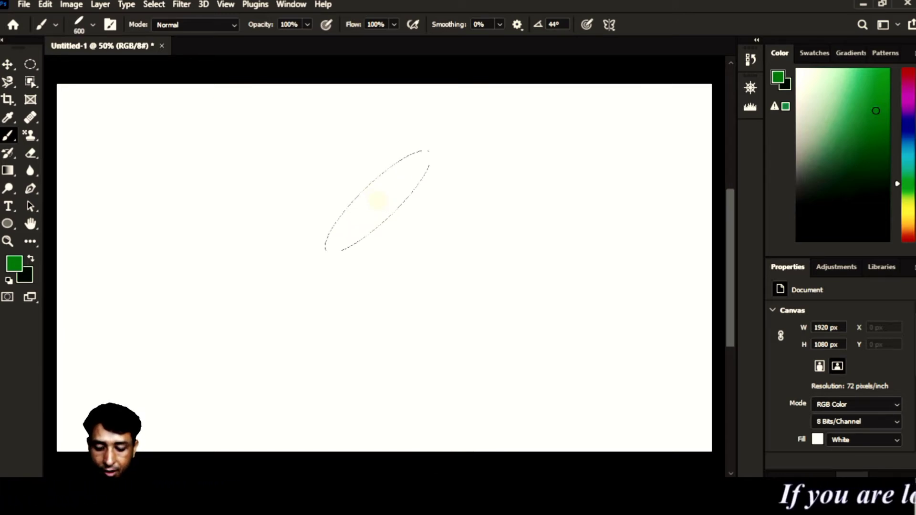
- Reduce the elliptical brush tip to 45 px
{"action": "key", "text": "bracketleft"}
{"action": "key", "text": "bracketleft"}
{"action": "key", "text": "bracketleft"}
{"action": "key", "text": "bracketleft"}
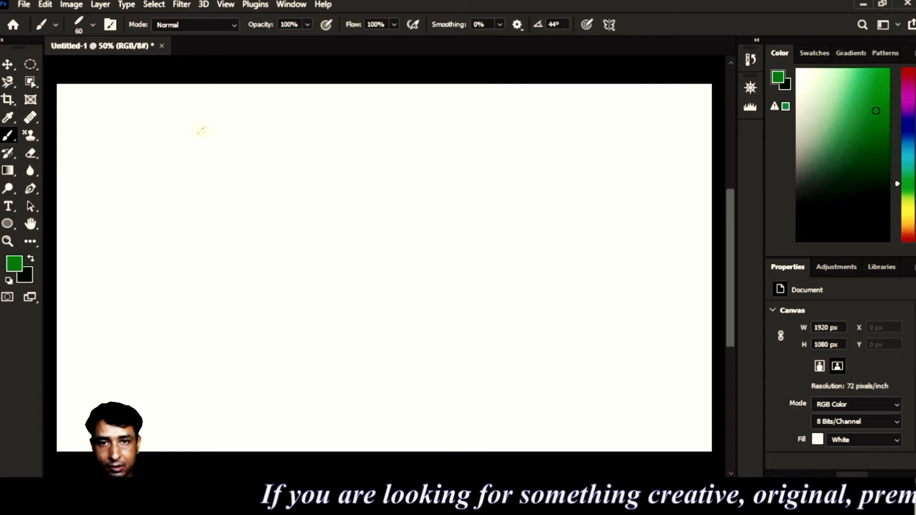
{"action": "key", "text": "bracketleft"}
{"action": "key", "text": "bracketleft"}
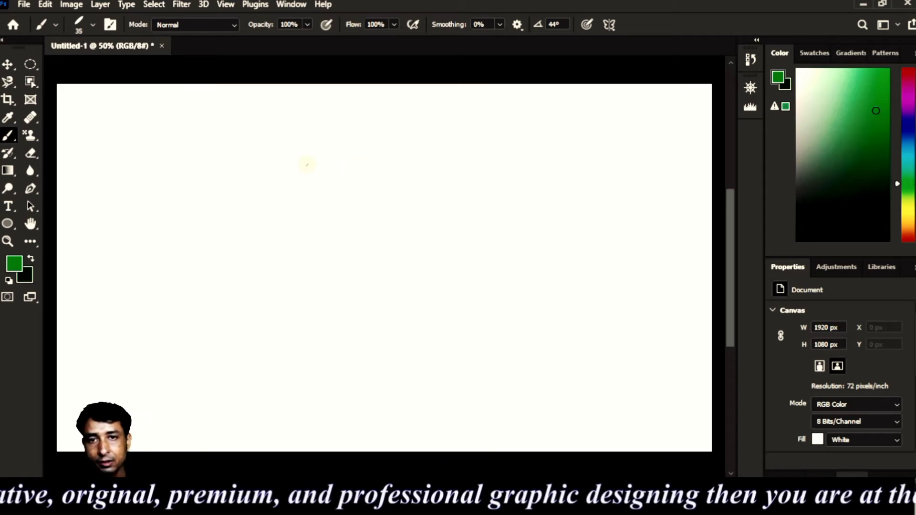
{"action": "key", "text": "bracketright"}
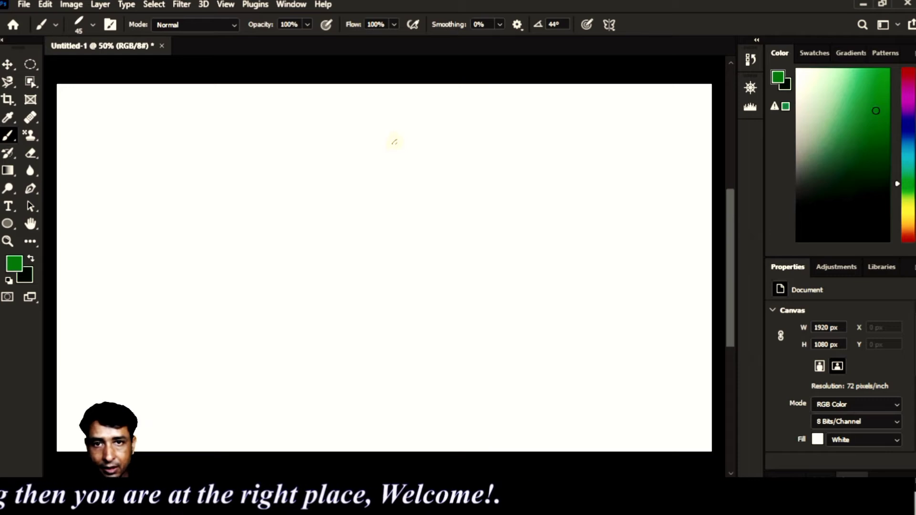
- Paint short green test strokes and a single dab with the angled 45 px brush, and undo them
{"action": "left_click", "coordinate": [394, 142]}
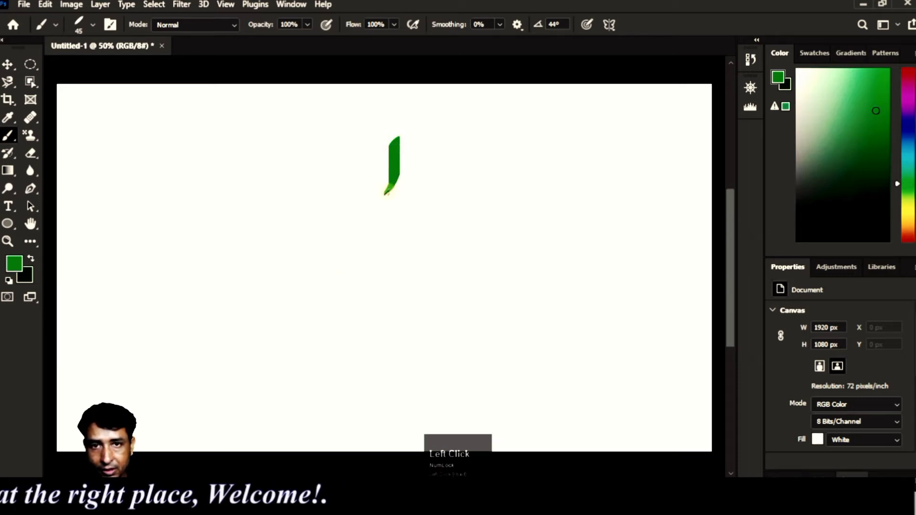
{"action": "key", "text": "ctrl+z"}
{"action": "left_click_drag", "start_coordinate": [437, 144], "coordinate": [445, 203]}
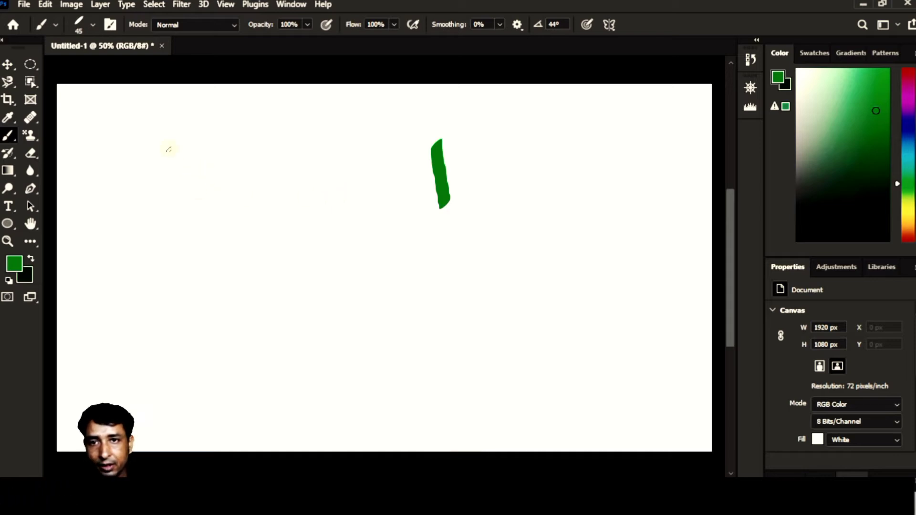
{"action": "left_click", "coordinate": [168, 147]}
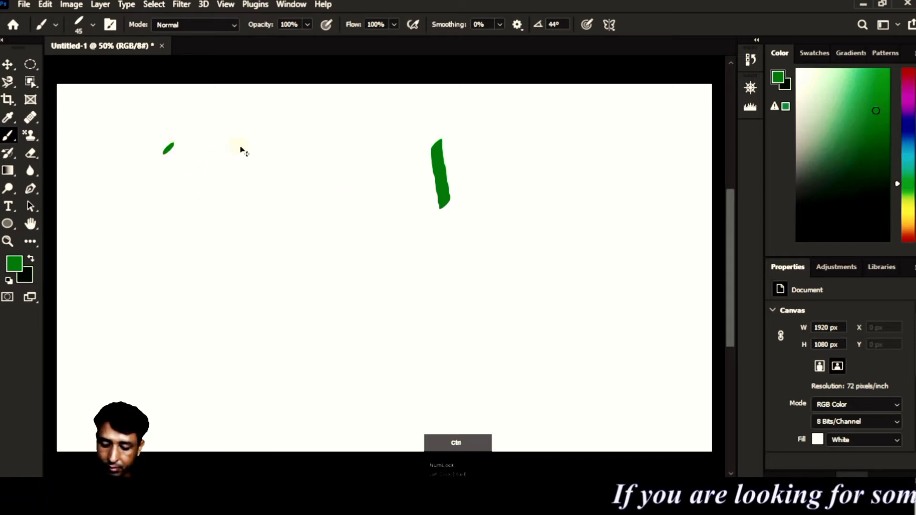
{"action": "key", "text": "ctrl+z"}
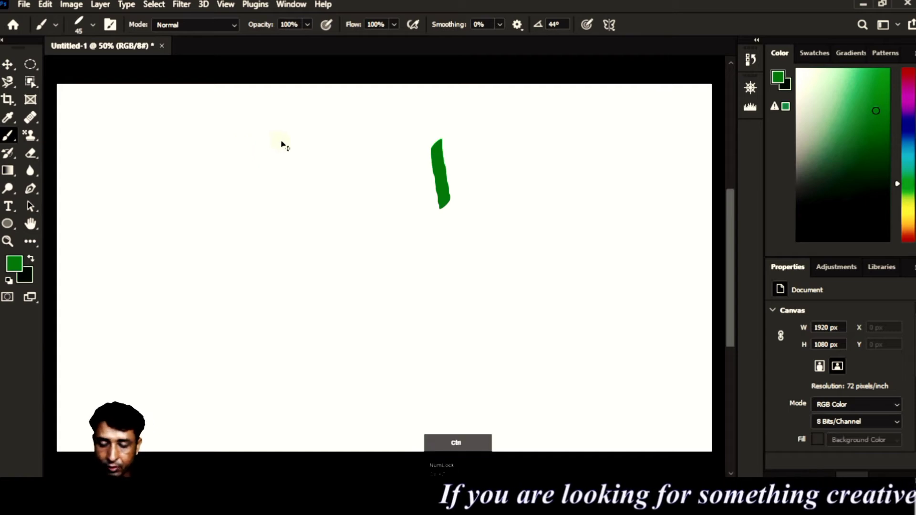
{"action": "key", "text": "ctrl+z"}
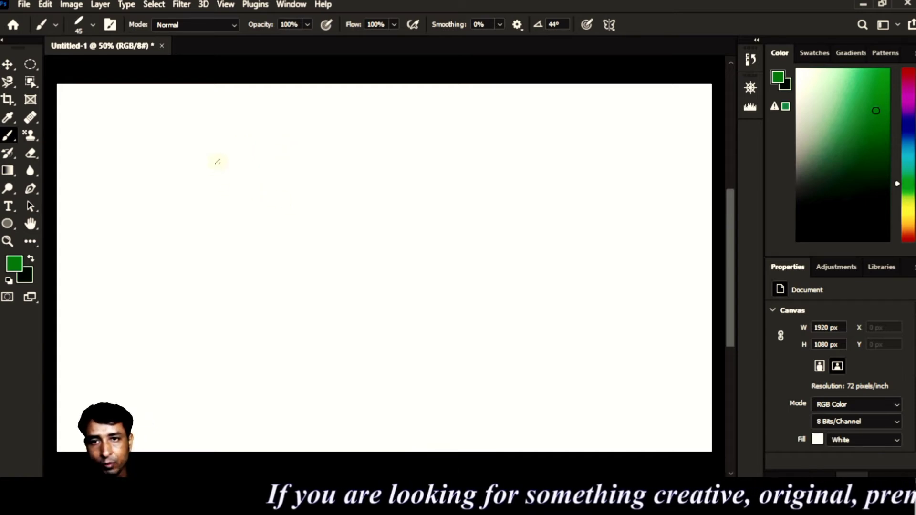
- Hand-letter a large green S and a green A to its left with the angled 45 px brush
{"action": "mouse_move", "coordinate": [327, 123]}
{"action": "left_mouse_down"}
{"action": "mouse_move", "coordinate": [295, 118]}
{"action": "mouse_move", "coordinate": [267, 243]}
{"action": "left_mouse_up"}
{"action": "left_click_drag", "start_coordinate": [152, 106], "coordinate": [142, 175]}
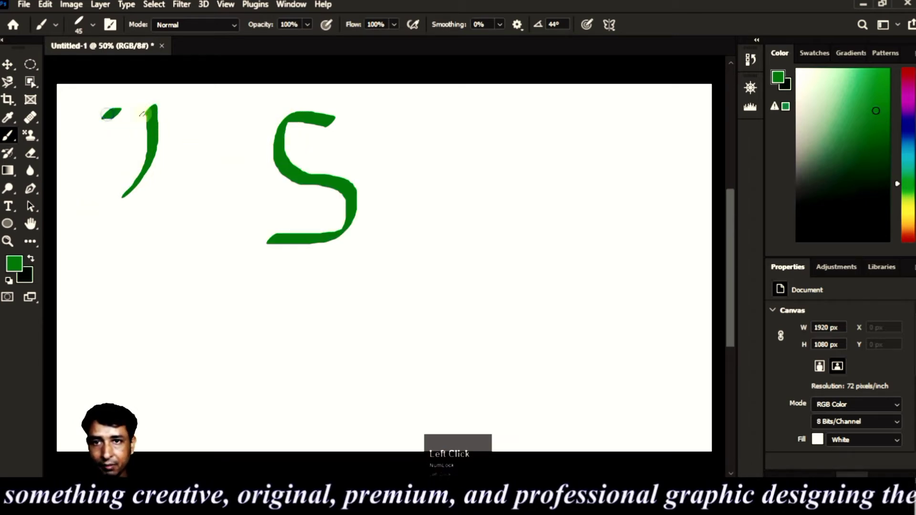
{"action": "mouse_move", "coordinate": [141, 115]}
{"action": "left_mouse_down"}
{"action": "mouse_move", "coordinate": [180, 119]}
{"action": "mouse_move", "coordinate": [203, 198]}
{"action": "left_mouse_up"}
{"action": "left_click_drag", "start_coordinate": [157, 154], "coordinate": [190, 154]}
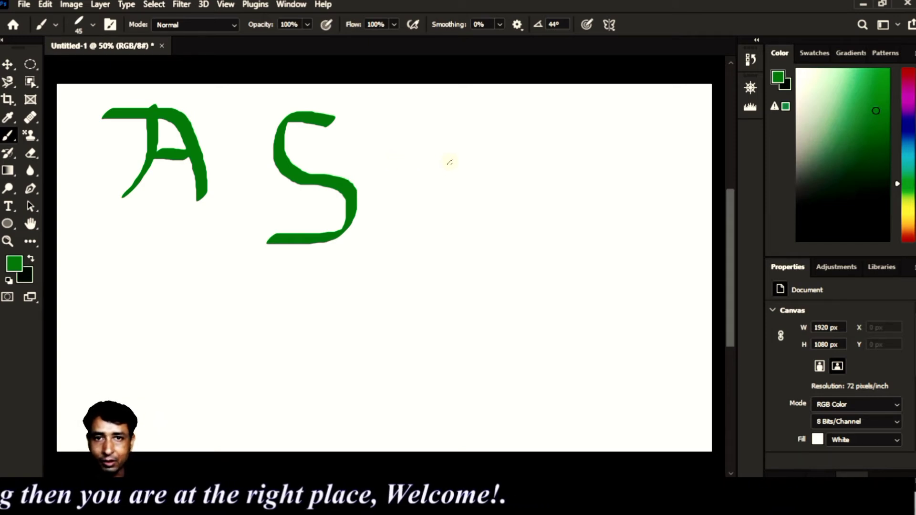
- Restore the brush tip to a full circle with its angle at 0°
{"action": "right_click", "coordinate": [449, 162]}
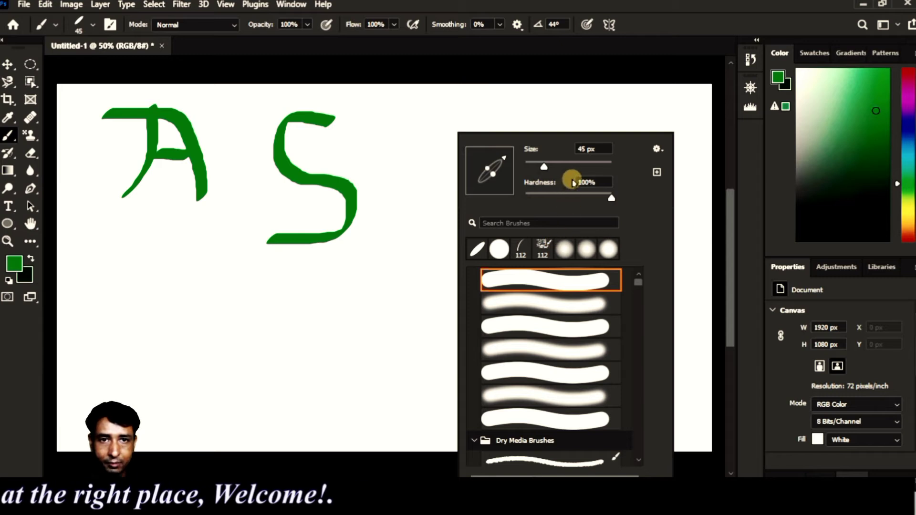
{"action": "left_click", "coordinate": [490, 171]}
{"action": "mouse_move", "coordinate": [493, 174]}
{"action": "left_mouse_down"}
{"action": "mouse_move", "coordinate": [508, 163]}
{"action": "mouse_move", "coordinate": [510, 171]}
{"action": "left_mouse_up"}
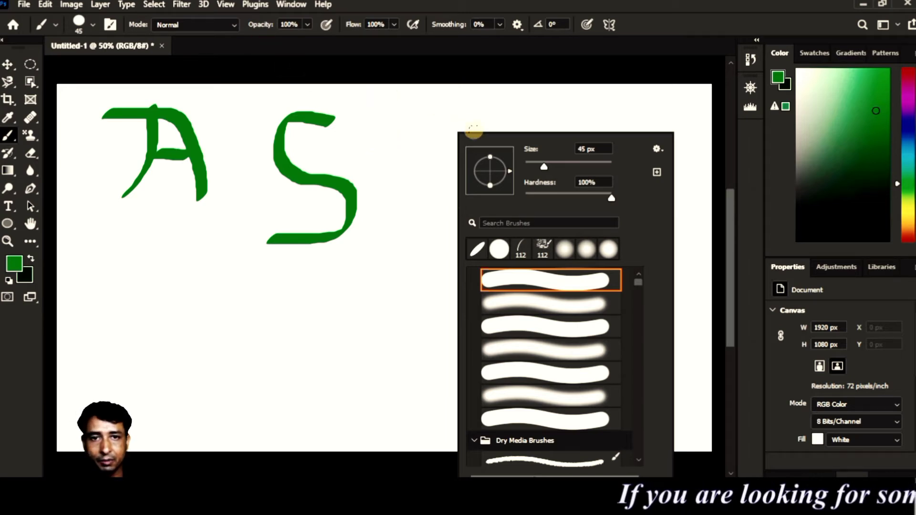
{"action": "left_click", "coordinate": [416, 121]}
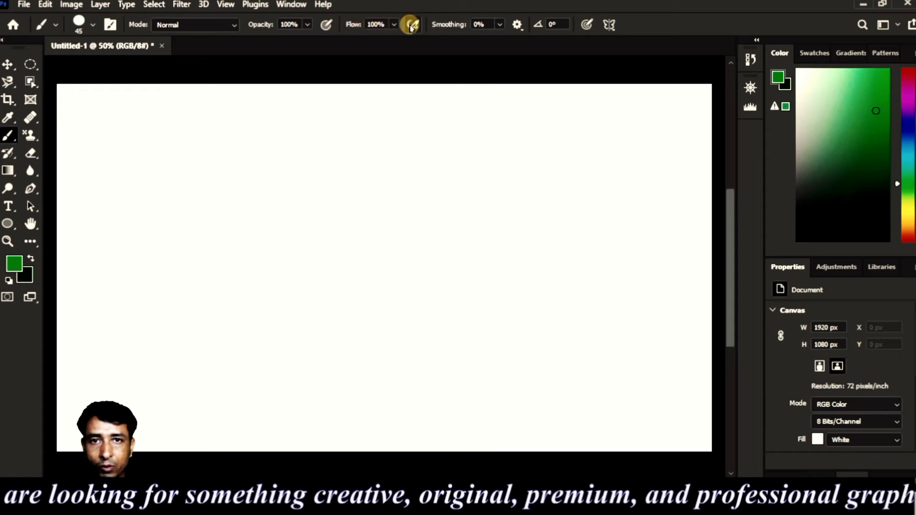
- Place a single green dab with the 45 px round brush and remove it
{"action": "left_click", "coordinate": [235, 27]}
{"action": "left_click", "coordinate": [234, 26]}
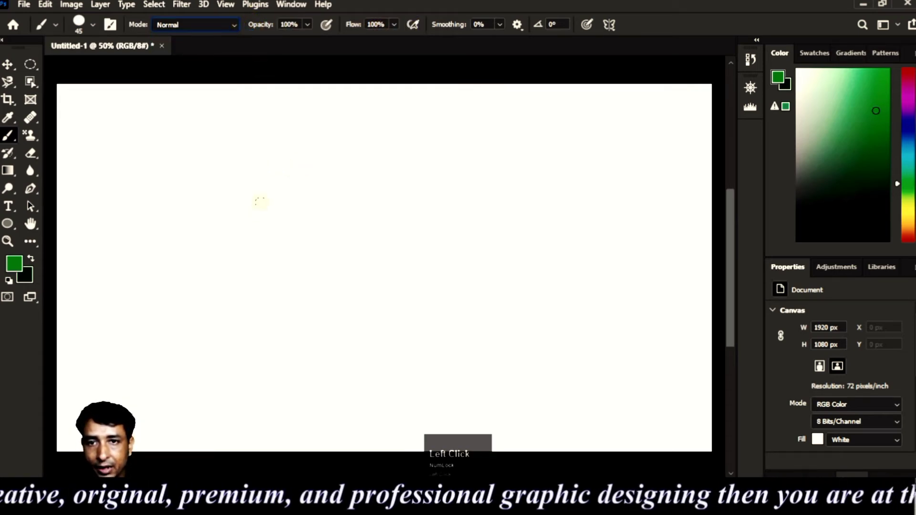
{"action": "right_click", "coordinate": [261, 182]}
{"action": "left_click", "coordinate": [231, 137]}
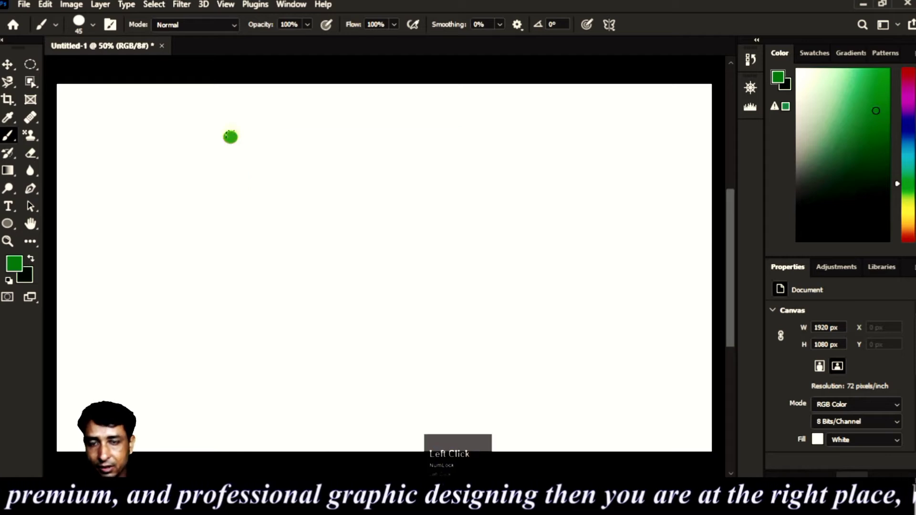
{"action": "key", "text": "BackSpace"}
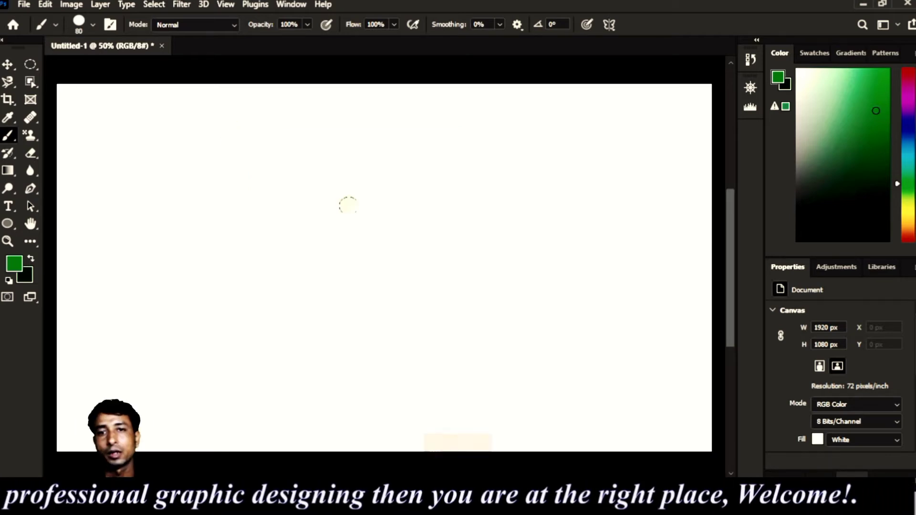
- Paint a large solid green shape with scalloped edges on the left part of the canvas using a 291 px round brush
{"action": "mouse_move", "coordinate": [287, 166]}
{"action": "left_mouse_down"}
{"action": "mouse_move", "coordinate": [388, 171]}
{"action": "mouse_move", "coordinate": [388, 243]}
{"action": "mouse_move", "coordinate": [250, 187]}
{"action": "mouse_move", "coordinate": [290, 124]}
{"action": "mouse_move", "coordinate": [327, 215]}
{"action": "mouse_move", "coordinate": [318, 184]}
{"action": "mouse_move", "coordinate": [284, 164]}
{"action": "left_mouse_up"}
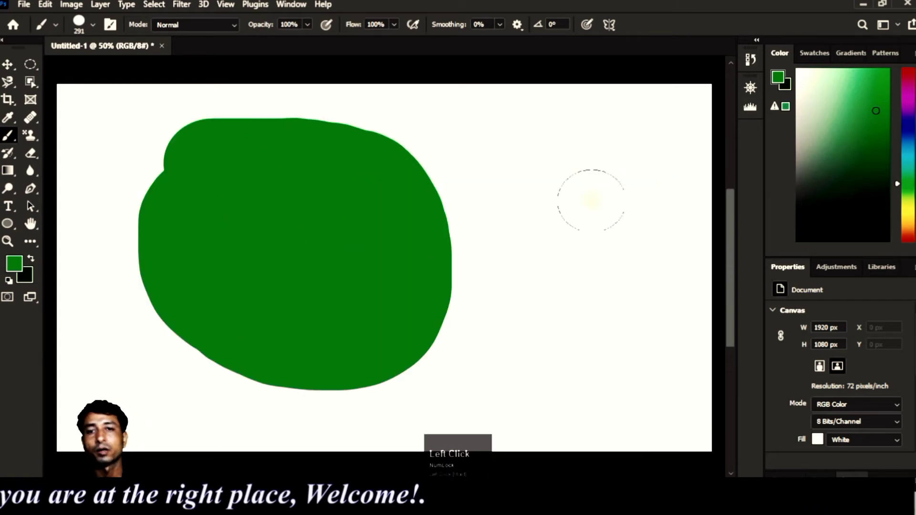
{"action": "mouse_move", "coordinate": [372, 173]}
{"action": "left_mouse_down"}
{"action": "mouse_move", "coordinate": [408, 348]}
{"action": "mouse_move", "coordinate": [161, 279]}
{"action": "mouse_move", "coordinate": [304, 137]}
{"action": "mouse_move", "coordinate": [276, 289]}
{"action": "left_mouse_up"}
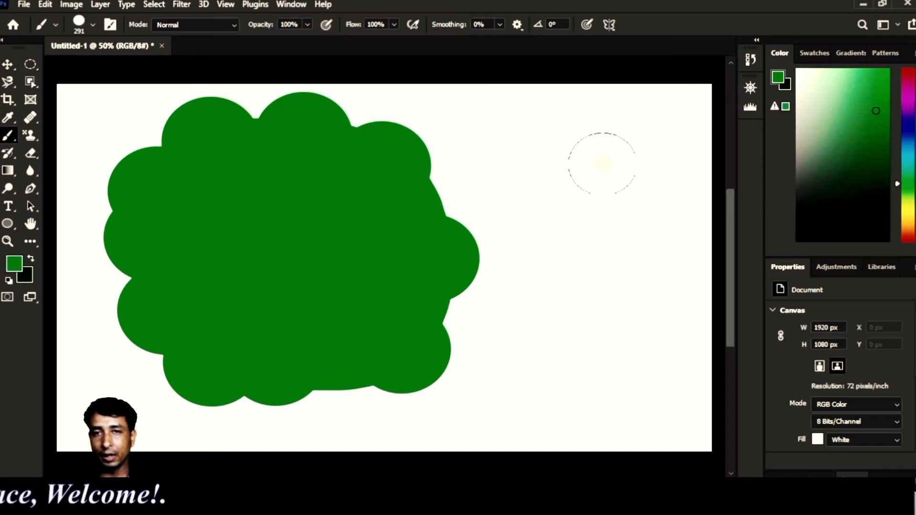
- Set the brush blending mode to Dissolve, paint a green stroke across the right side of the shape and undo it
{"action": "left_click", "coordinate": [234, 26]}
{"action": "left_click", "coordinate": [234, 26]}
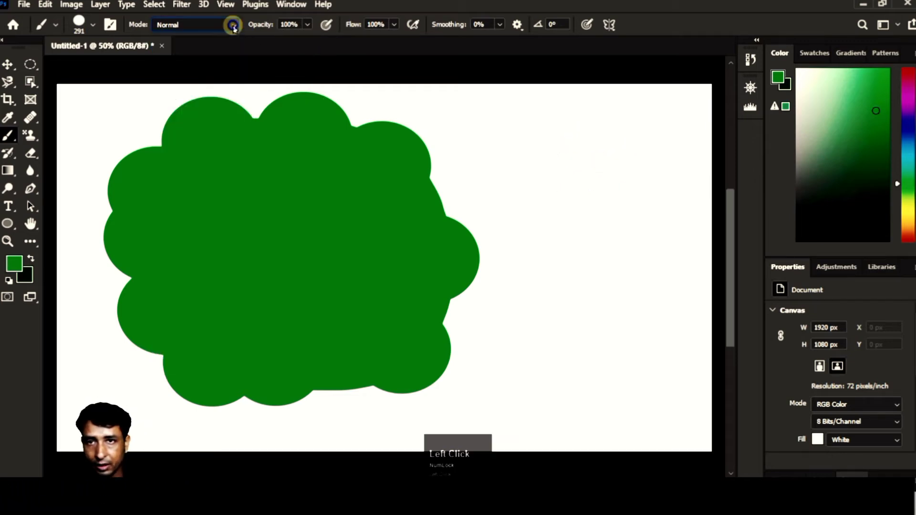
{"action": "left_click", "coordinate": [233, 27]}
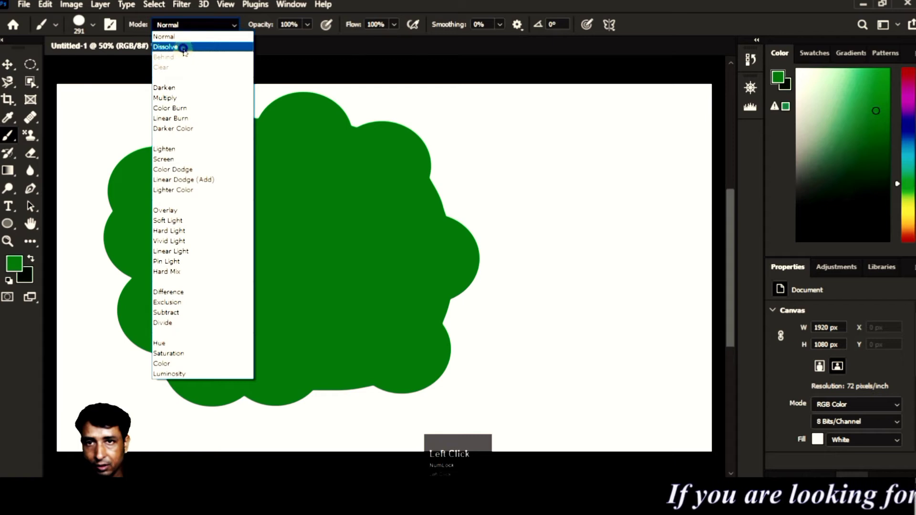
{"action": "left_click", "coordinate": [183, 48]}
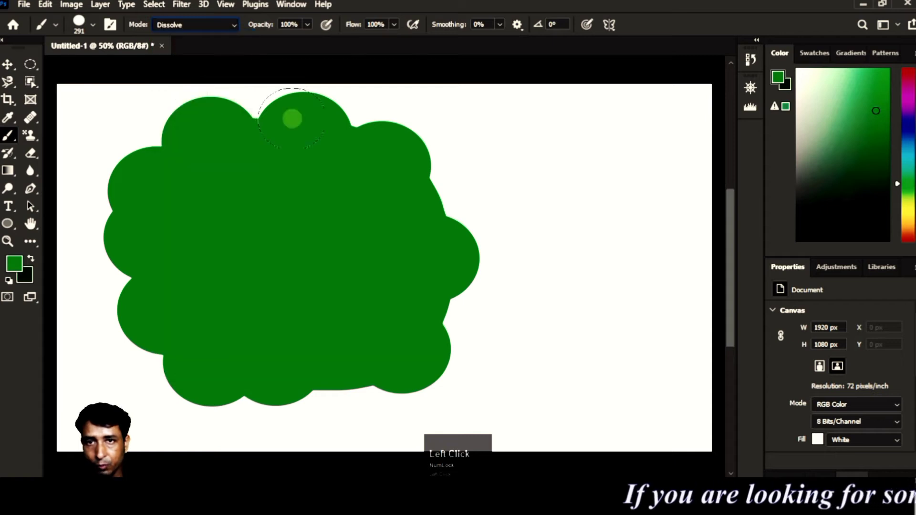
{"action": "mouse_move", "coordinate": [436, 116]}
{"action": "left_mouse_down"}
{"action": "mouse_move", "coordinate": [387, 216]}
{"action": "mouse_move", "coordinate": [374, 312]}
{"action": "mouse_move", "coordinate": [272, 345]}
{"action": "left_mouse_up"}
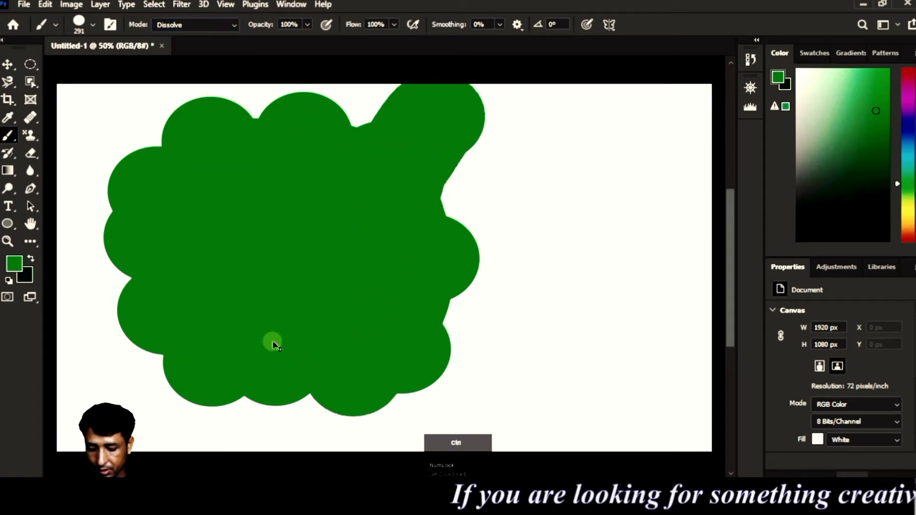
{"action": "key", "text": "ctrl+z"}
{"action": "key", "text": "ctrl+z"}
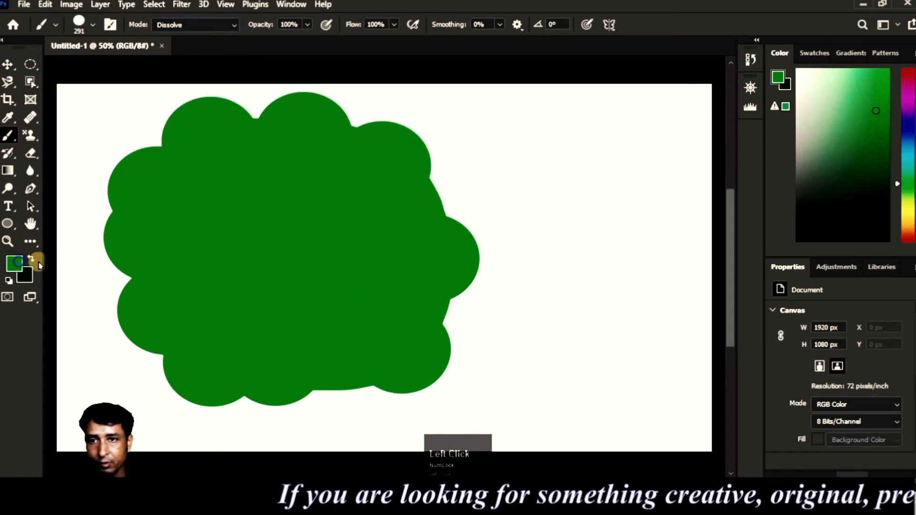
- Set the foreground color to purple 941cc1
{"action": "left_click", "coordinate": [14, 263]}
{"action": "left_click", "coordinate": [469, 127]}
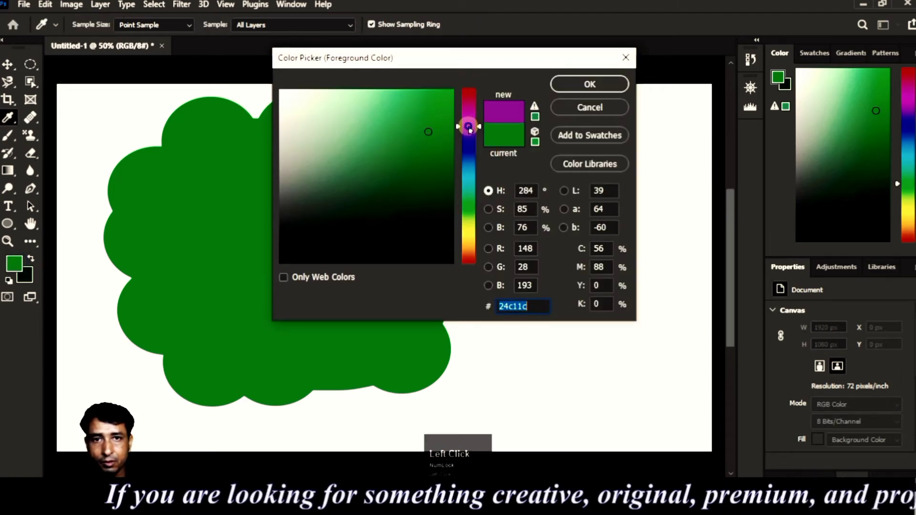
{"action": "left_click", "coordinate": [577, 89]}
- Try purple strokes over the right side of the green shape in Dissolve mode and in Darken mode
{"action": "mouse_move", "coordinate": [527, 117]}
{"action": "left_mouse_down"}
{"action": "mouse_move", "coordinate": [490, 176]}
{"action": "mouse_move", "coordinate": [388, 417]}
{"action": "mouse_move", "coordinate": [391, 241]}
{"action": "mouse_move", "coordinate": [432, 147]}
{"action": "mouse_move", "coordinate": [337, 407]}
{"action": "mouse_move", "coordinate": [331, 303]}
{"action": "mouse_move", "coordinate": [403, 134]}
{"action": "mouse_move", "coordinate": [417, 124]}
{"action": "mouse_move", "coordinate": [338, 255]}
{"action": "mouse_move", "coordinate": [282, 427]}
{"action": "mouse_move", "coordinate": [282, 383]}
{"action": "mouse_move", "coordinate": [337, 205]}
{"action": "mouse_move", "coordinate": [360, 160]}
{"action": "mouse_move", "coordinate": [357, 148]}
{"action": "mouse_move", "coordinate": [330, 134]}
{"action": "left_mouse_up"}
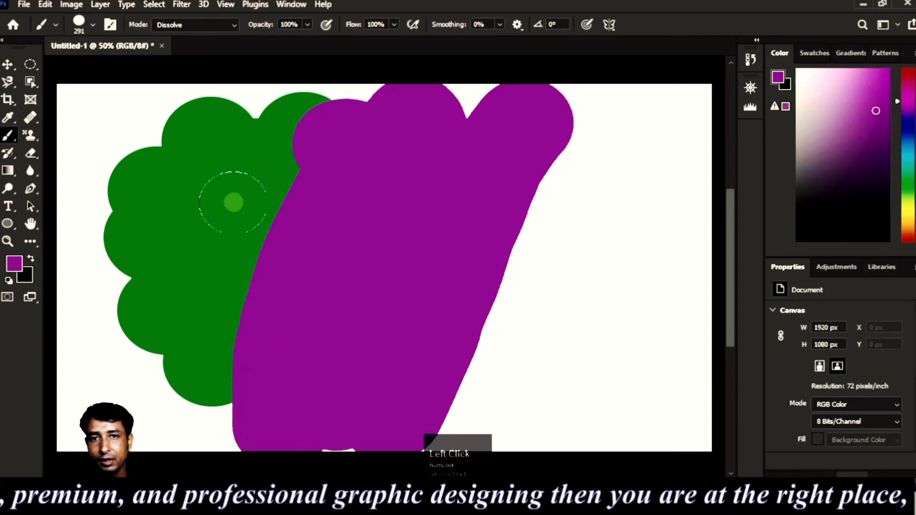
{"action": "key", "text": "ctrl"}
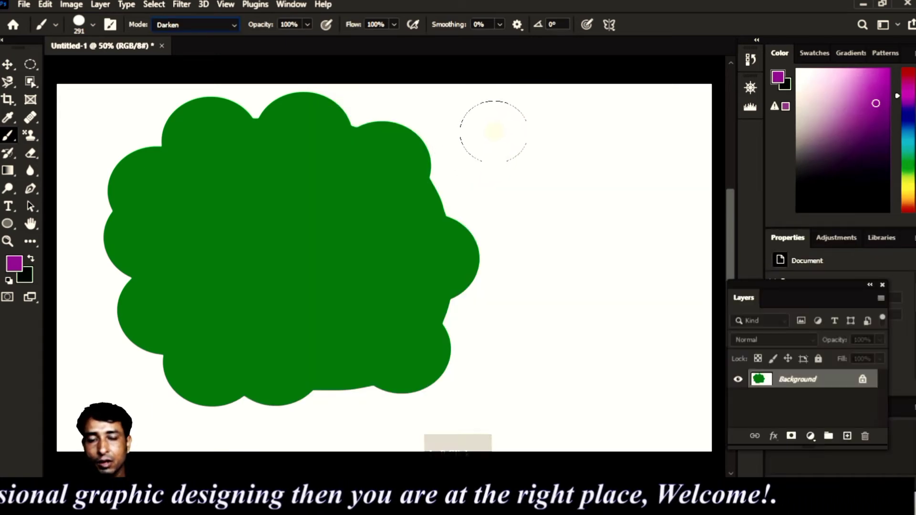
{"action": "mouse_move", "coordinate": [490, 139]}
{"action": "left_mouse_down"}
{"action": "mouse_move", "coordinate": [493, 131]}
{"action": "mouse_move", "coordinate": [408, 427]}
{"action": "mouse_move", "coordinate": [352, 352]}
{"action": "mouse_move", "coordinate": [420, 129]}
{"action": "left_mouse_up"}
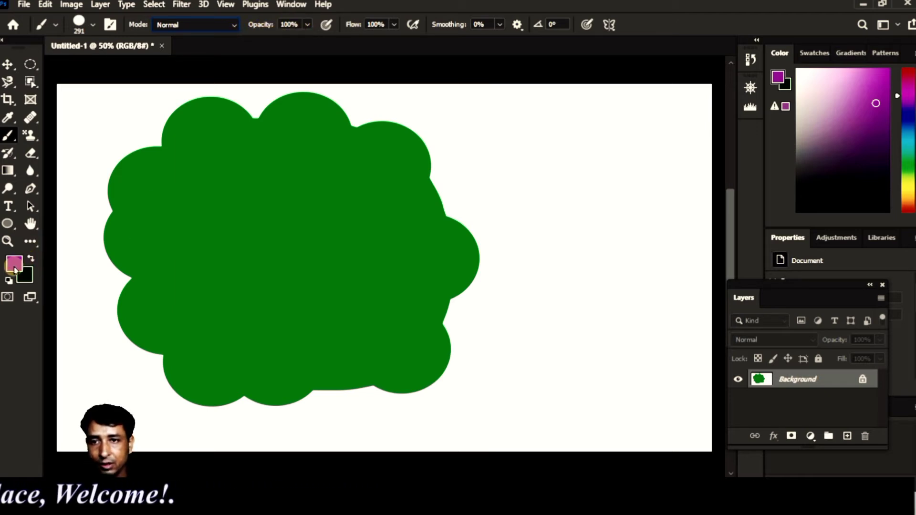
- Paint solid purple over the right half of the green shape in Normal mode and undo it
{"action": "left_click", "coordinate": [480, 154]}
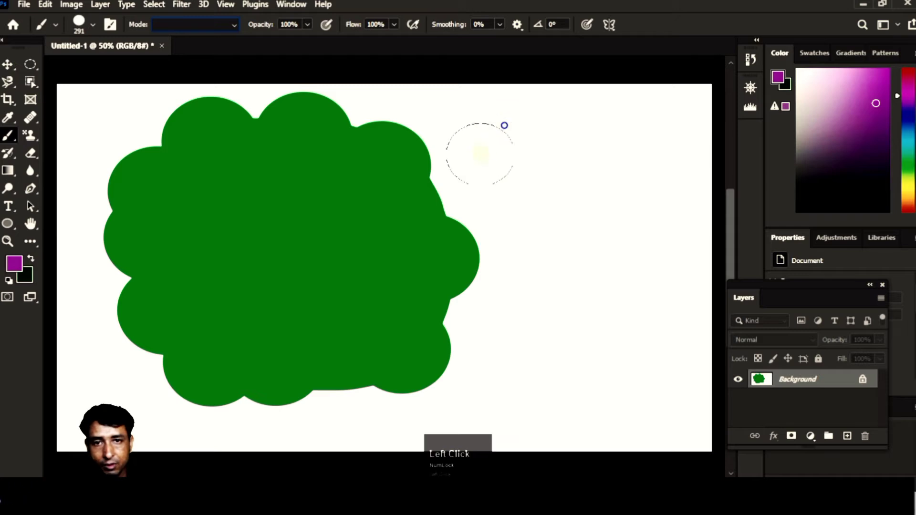
{"action": "mouse_move", "coordinate": [480, 154]}
{"action": "left_mouse_down"}
{"action": "mouse_move", "coordinate": [424, 314]}
{"action": "mouse_move", "coordinate": [406, 404]}
{"action": "mouse_move", "coordinate": [401, 144]}
{"action": "mouse_move", "coordinate": [359, 407]}
{"action": "mouse_move", "coordinate": [361, 161]}
{"action": "mouse_move", "coordinate": [377, 129]}
{"action": "mouse_move", "coordinate": [384, 367]}
{"action": "mouse_move", "coordinate": [393, 350]}
{"action": "left_mouse_up"}
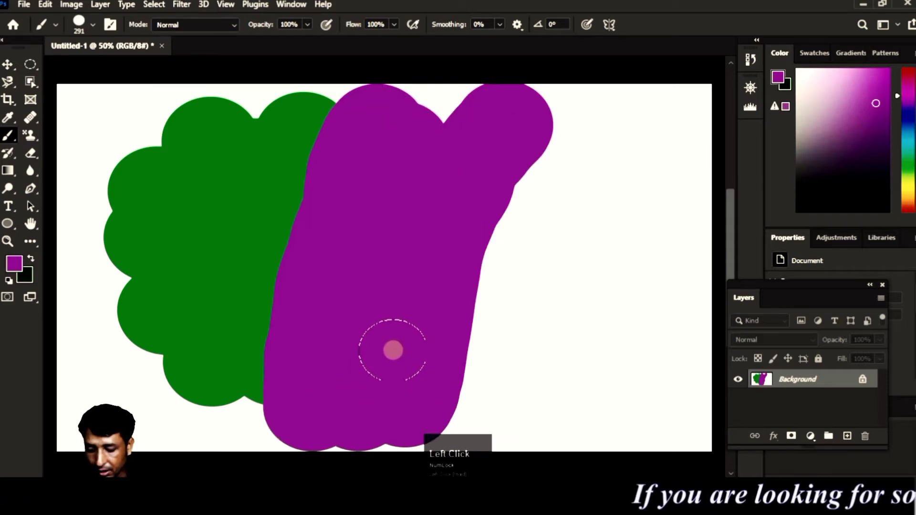
{"action": "key", "text": "ctrl+z"}
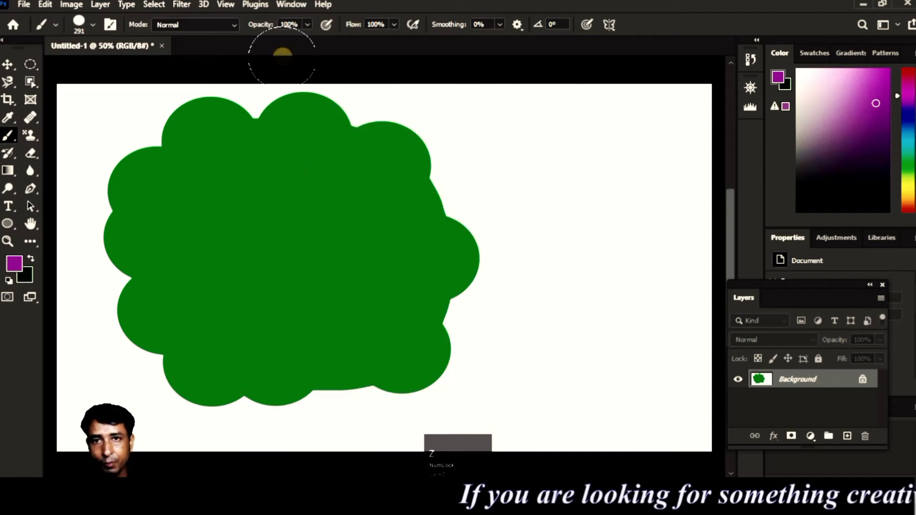
- Set the brush opacity to 30% and place two overlapping purple dabs on the white area beside the green shape
{"action": "left_click", "coordinate": [307, 24]}
{"action": "left_click_drag", "start_coordinate": [307, 41], "coordinate": [264, 38]}
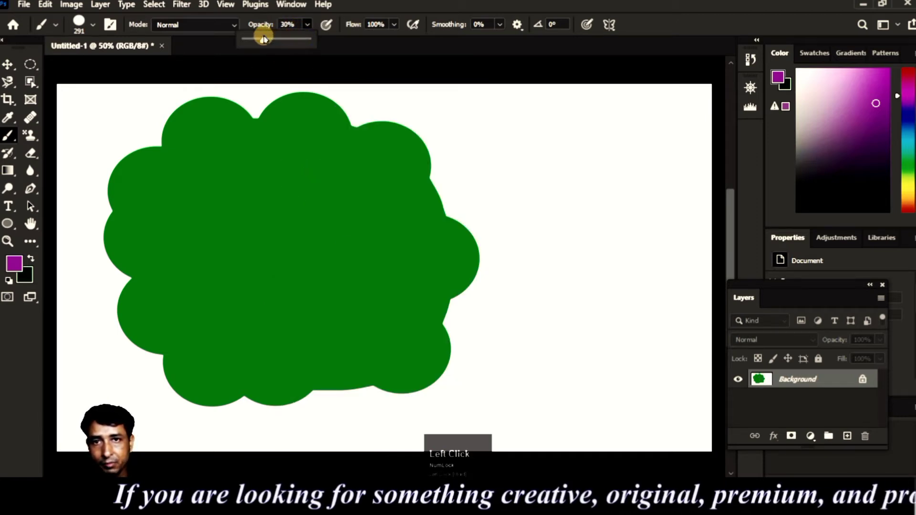
{"action": "left_click", "coordinate": [529, 163]}
{"action": "left_click", "coordinate": [556, 111]}
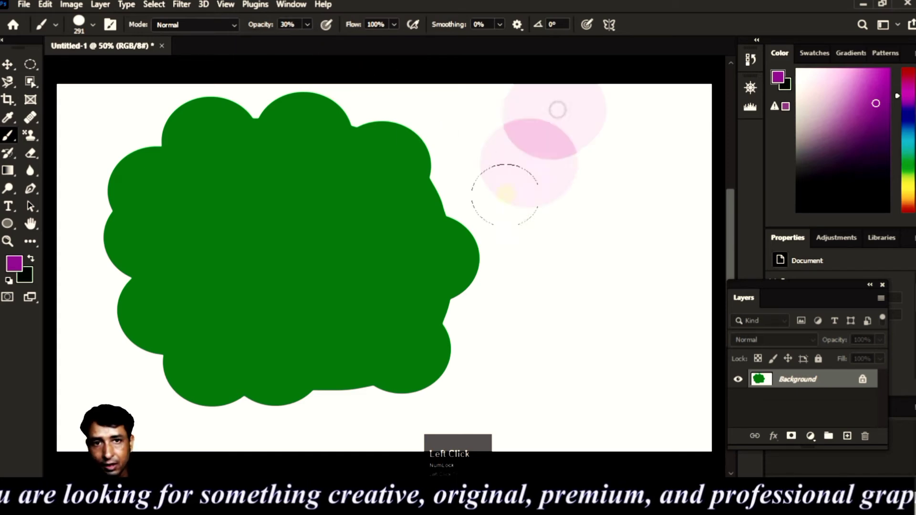
- Paint overlapping 30% opacity purple strokes across the green shape and the white area beside it, building up several layers
{"action": "left_click_drag", "start_coordinate": [505, 194], "coordinate": [454, 429]}
{"action": "mouse_move", "coordinate": [444, 119]}
{"action": "left_mouse_down"}
{"action": "mouse_move", "coordinate": [388, 409]}
{"action": "mouse_move", "coordinate": [373, 432]}
{"action": "left_mouse_up"}
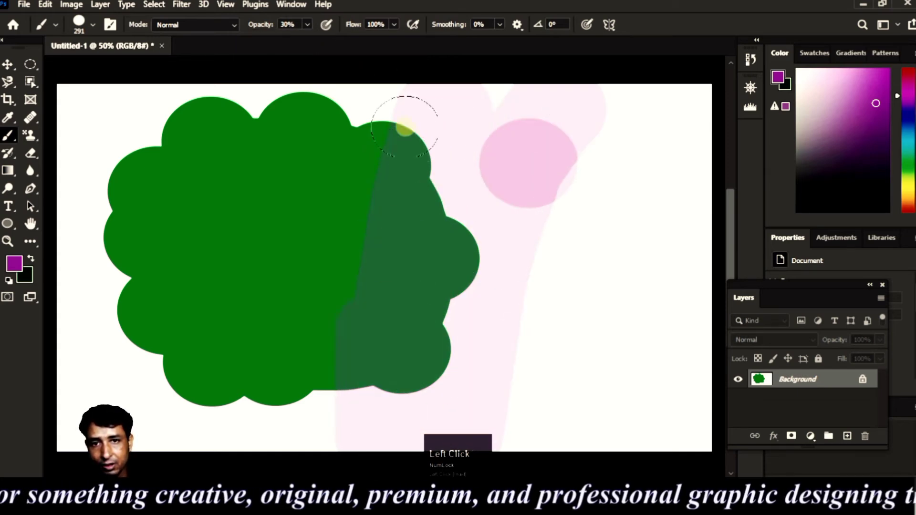
{"action": "left_click_drag", "start_coordinate": [404, 126], "coordinate": [327, 420]}
{"action": "mouse_move", "coordinate": [362, 143]}
{"action": "left_mouse_down"}
{"action": "mouse_move", "coordinate": [293, 389]}
{"action": "mouse_move", "coordinate": [239, 446]}
{"action": "left_mouse_up"}
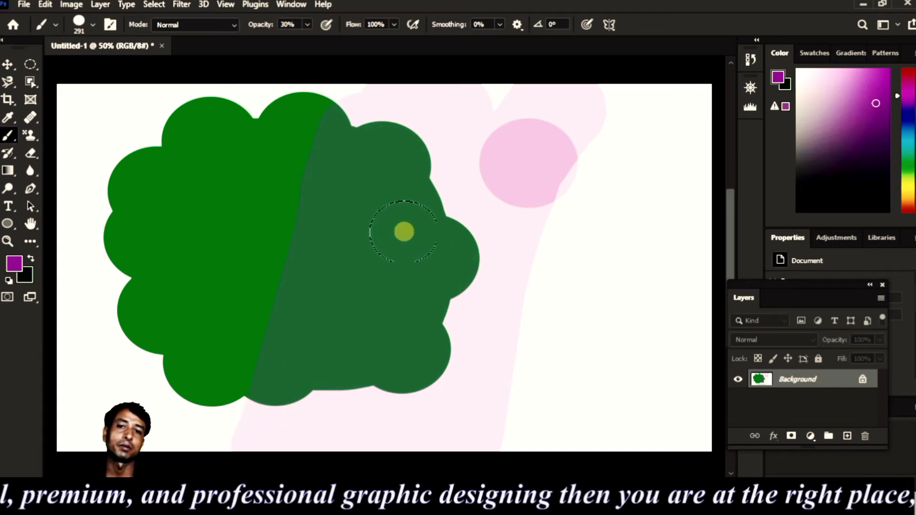
{"action": "left_click_drag", "start_coordinate": [552, 149], "coordinate": [460, 390]}
{"action": "left_click_drag", "start_coordinate": [442, 121], "coordinate": [355, 423]}
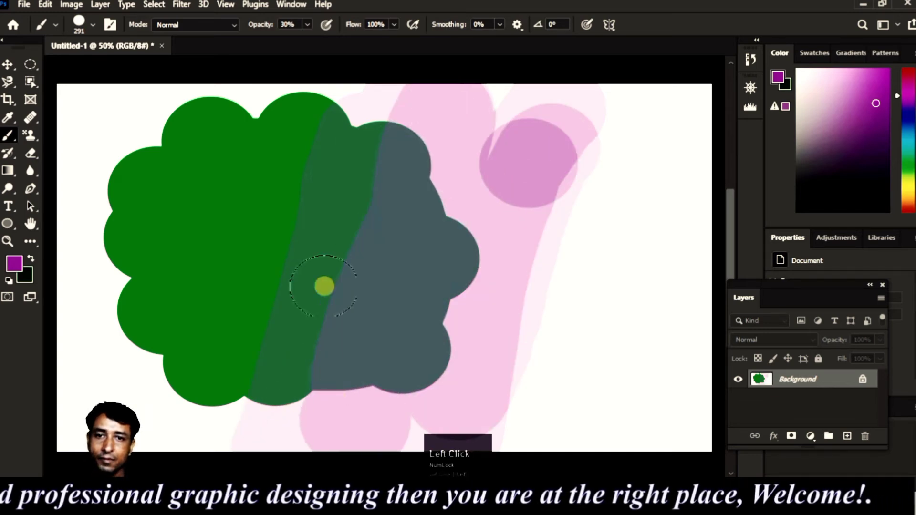
{"action": "mouse_move", "coordinate": [324, 286]}
{"action": "left_mouse_down"}
{"action": "mouse_move", "coordinate": [393, 112]}
{"action": "mouse_move", "coordinate": [361, 175]}
{"action": "mouse_move", "coordinate": [289, 472]}
{"action": "mouse_move", "coordinate": [286, 320]}
{"action": "mouse_move", "coordinate": [338, 162]}
{"action": "mouse_move", "coordinate": [359, 136]}
{"action": "mouse_move", "coordinate": [256, 437]}
{"action": "mouse_move", "coordinate": [276, 262]}
{"action": "mouse_move", "coordinate": [325, 129]}
{"action": "mouse_move", "coordinate": [170, 310]}
{"action": "mouse_move", "coordinate": [160, 297]}
{"action": "mouse_move", "coordinate": [204, 197]}
{"action": "mouse_move", "coordinate": [319, 158]}
{"action": "mouse_move", "coordinate": [353, 275]}
{"action": "mouse_move", "coordinate": [307, 341]}
{"action": "mouse_move", "coordinate": [162, 395]}
{"action": "mouse_move", "coordinate": [154, 406]}
{"action": "mouse_move", "coordinate": [145, 349]}
{"action": "mouse_move", "coordinate": [160, 208]}
{"action": "mouse_move", "coordinate": [194, 164]}
{"action": "mouse_move", "coordinate": [227, 142]}
{"action": "mouse_move", "coordinate": [319, 131]}
{"action": "mouse_move", "coordinate": [202, 136]}
{"action": "mouse_move", "coordinate": [155, 160]}
{"action": "mouse_move", "coordinate": [369, 382]}
{"action": "mouse_move", "coordinate": [632, 314]}
{"action": "mouse_move", "coordinate": [527, 321]}
{"action": "mouse_move", "coordinate": [474, 256]}
{"action": "mouse_move", "coordinate": [561, 130]}
{"action": "left_mouse_up"}
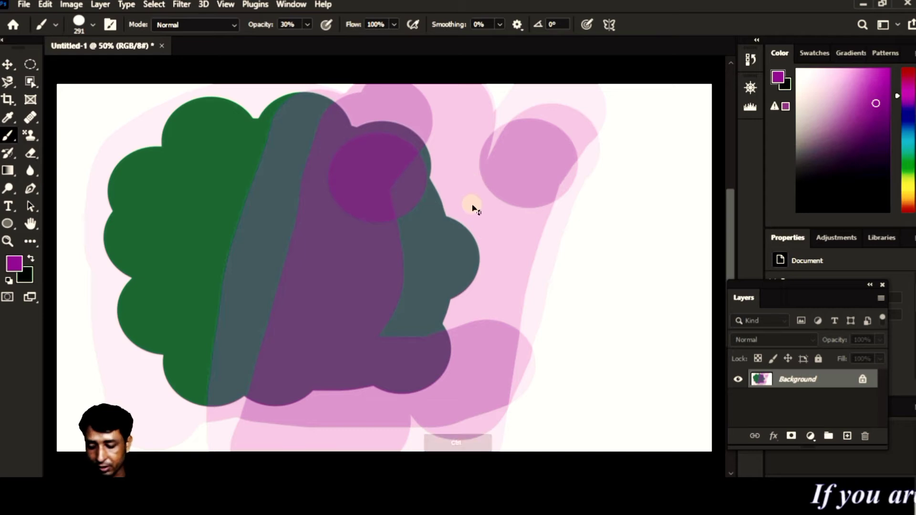
- Undo all the translucent purple dabs and strokes over the green shape
{"action": "key", "text": "ctrl+z"}
{"action": "key", "text": "ctrl+z"}
{"action": "key", "text": "ctrl+z"}
{"action": "key", "text": "ctrl+z"}
{"action": "key", "text": "ctrl+z"}
{"action": "key", "text": "ctrl+z"}
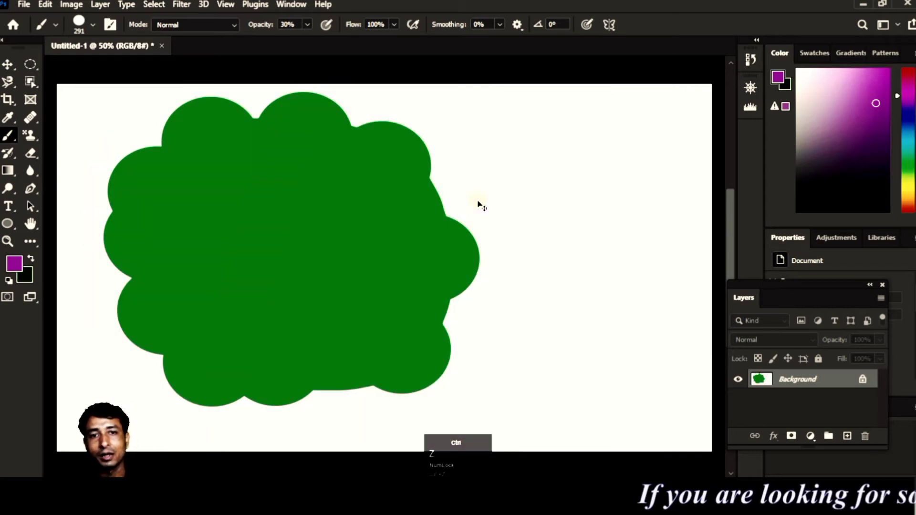
{"action": "key", "text": "ctrl+z"}
{"action": "key", "text": "ctrl+z"}
- Paint three layered passes of 30% opacity purple over the right part of the green shape, one continuous coat at a time
{"action": "left_click_drag", "start_coordinate": [536, 143], "coordinate": [501, 184]}
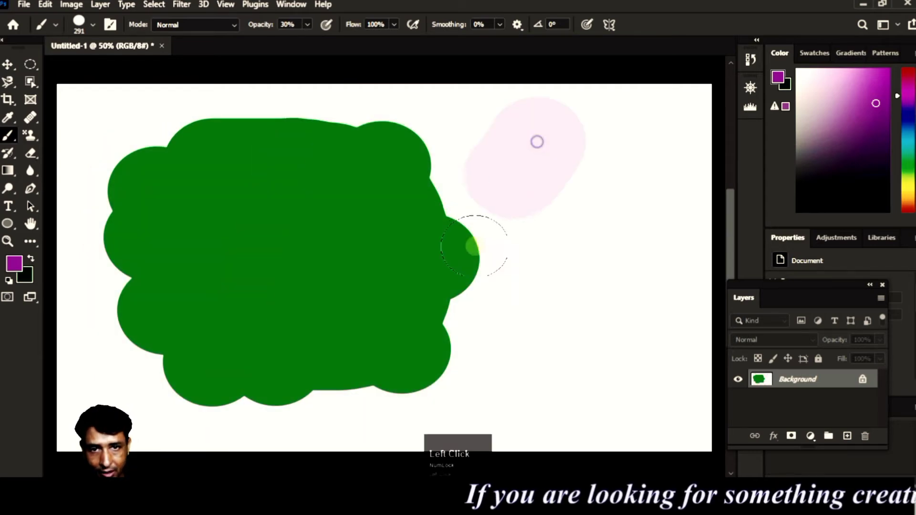
{"action": "mouse_move", "coordinate": [474, 246]}
{"action": "left_mouse_down"}
{"action": "mouse_move", "coordinate": [414, 398]}
{"action": "mouse_move", "coordinate": [443, 113]}
{"action": "mouse_move", "coordinate": [353, 468]}
{"action": "mouse_move", "coordinate": [340, 312]}
{"action": "mouse_move", "coordinate": [358, 156]}
{"action": "mouse_move", "coordinate": [370, 130]}
{"action": "mouse_move", "coordinate": [275, 419]}
{"action": "left_mouse_up"}
{"action": "mouse_move", "coordinate": [328, 187]}
{"action": "left_mouse_down"}
{"action": "mouse_move", "coordinate": [342, 120]}
{"action": "mouse_move", "coordinate": [539, 162]}
{"action": "left_mouse_up"}
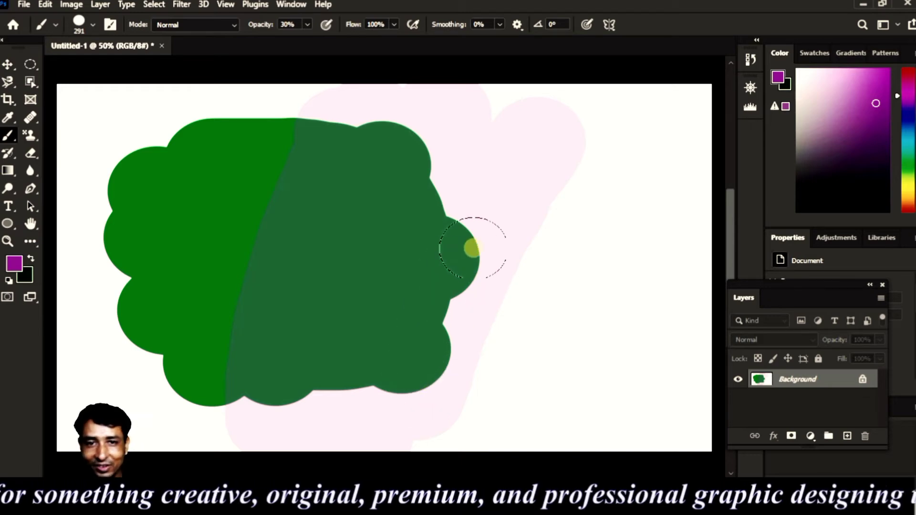
{"action": "mouse_move", "coordinate": [528, 139]}
{"action": "left_mouse_down"}
{"action": "mouse_move", "coordinate": [487, 227]}
{"action": "mouse_move", "coordinate": [419, 423]}
{"action": "mouse_move", "coordinate": [404, 400]}
{"action": "mouse_move", "coordinate": [428, 174]}
{"action": "mouse_move", "coordinate": [453, 118]}
{"action": "mouse_move", "coordinate": [324, 456]}
{"action": "mouse_move", "coordinate": [330, 264]}
{"action": "mouse_move", "coordinate": [384, 135]}
{"action": "mouse_move", "coordinate": [360, 164]}
{"action": "mouse_move", "coordinate": [293, 334]}
{"action": "mouse_move", "coordinate": [279, 416]}
{"action": "mouse_move", "coordinate": [275, 380]}
{"action": "mouse_move", "coordinate": [328, 170]}
{"action": "mouse_move", "coordinate": [365, 125]}
{"action": "mouse_move", "coordinate": [560, 171]}
{"action": "left_mouse_up"}
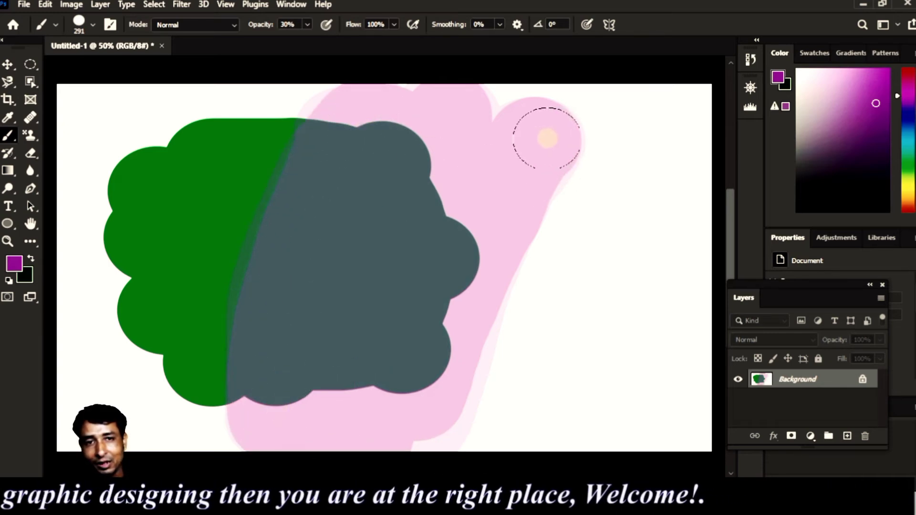
{"action": "left_click", "coordinate": [547, 137]}
{"action": "mouse_move", "coordinate": [547, 137]}
{"action": "left_mouse_down"}
{"action": "mouse_move", "coordinate": [420, 435]}
{"action": "mouse_move", "coordinate": [440, 174]}
{"action": "mouse_move", "coordinate": [325, 437]}
{"action": "left_mouse_up"}
{"action": "mouse_move", "coordinate": [319, 345]}
{"action": "left_mouse_down"}
{"action": "mouse_move", "coordinate": [445, 109]}
{"action": "mouse_move", "coordinate": [358, 255]}
{"action": "mouse_move", "coordinate": [384, 110]}
{"action": "mouse_move", "coordinate": [349, 163]}
{"action": "mouse_move", "coordinate": [276, 328]}
{"action": "mouse_move", "coordinate": [284, 420]}
{"action": "left_mouse_up"}
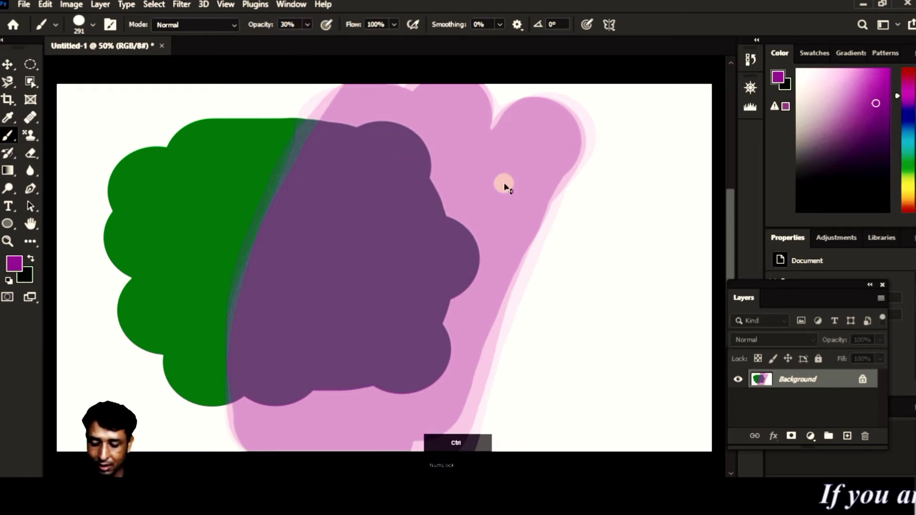
- Undo the layered purple passes over the green shape
{"action": "key", "text": "ctrl+z"}
{"action": "key", "text": "ctrl+z"}
{"action": "key", "text": "ctrl+z"}
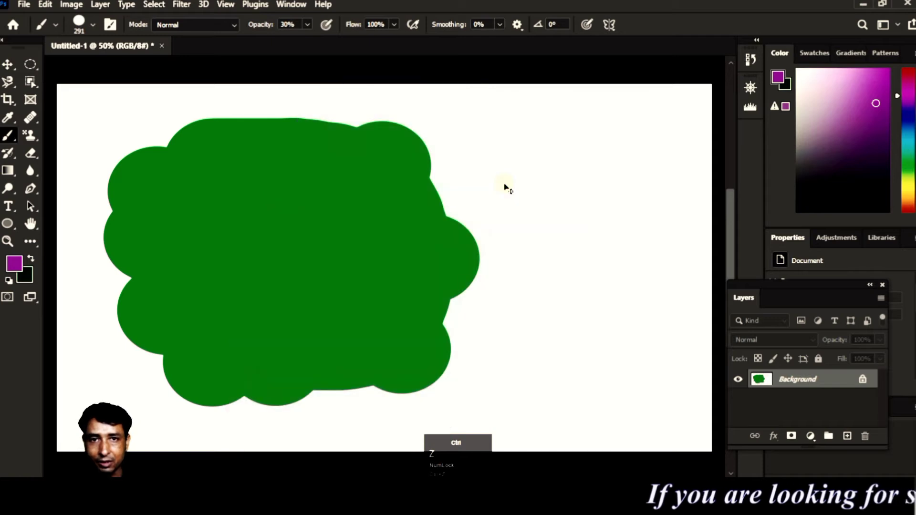
{"action": "key", "text": "ctrl+z"}
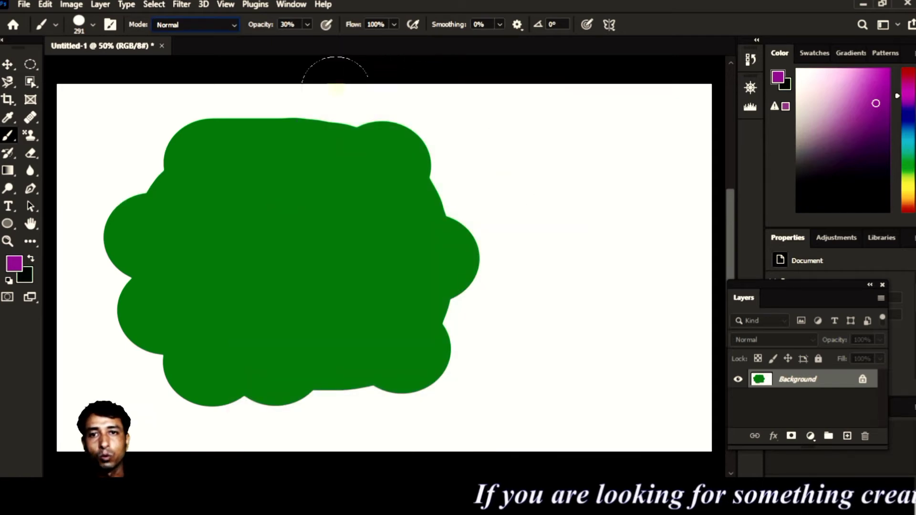
- Restore the brush opacity to 100%, test it with a single purple dab above the green shape and undo the dab
{"action": "left_click", "coordinate": [379, 24]}
{"action": "left_click", "coordinate": [298, 24]}
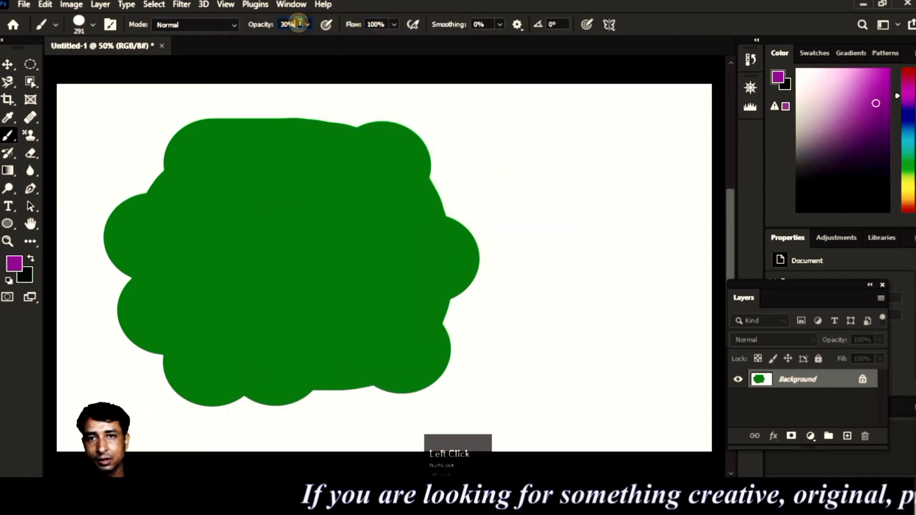
{"action": "left_click", "coordinate": [307, 24]}
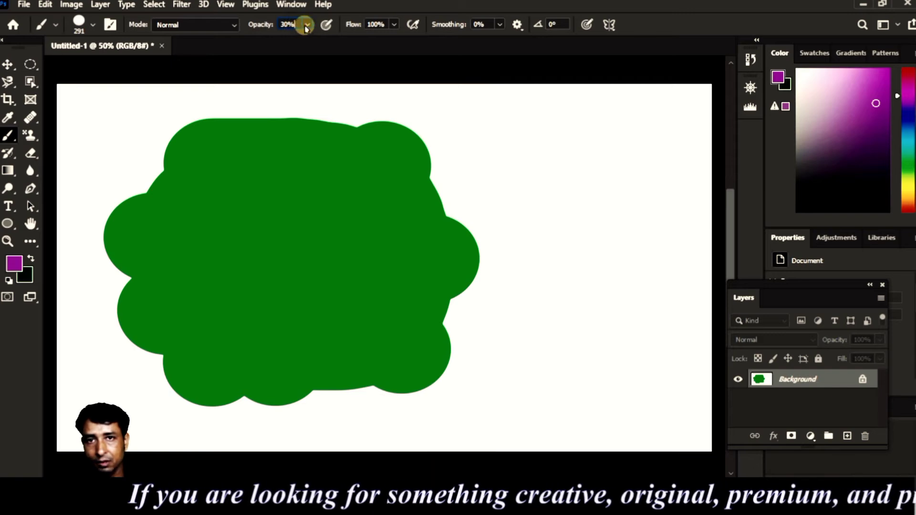
{"action": "left_click_drag", "start_coordinate": [303, 49], "coordinate": [412, 46]}
{"action": "left_click", "coordinate": [477, 90]}
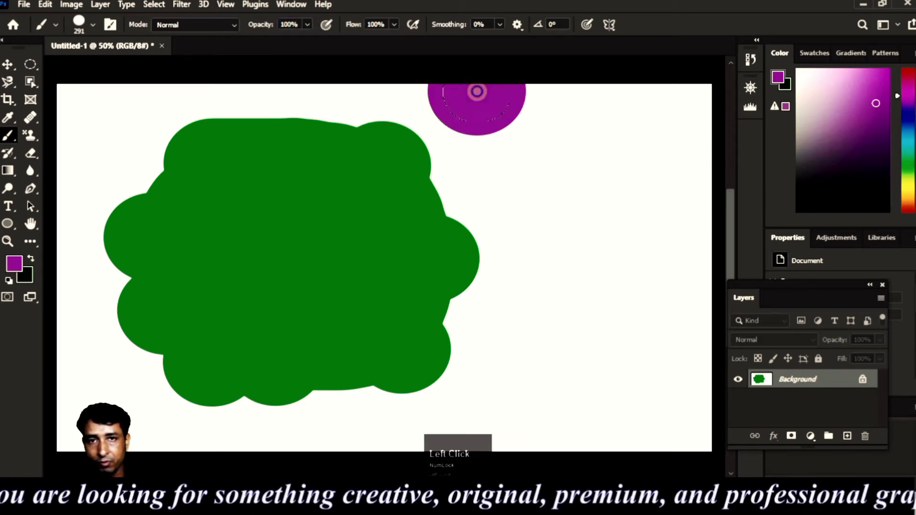
{"action": "key", "text": "ctrl+z"}
- Set the brush flow to 12% and undo the remaining green painting back to a blank white canvas
{"action": "left_click", "coordinate": [394, 24]}
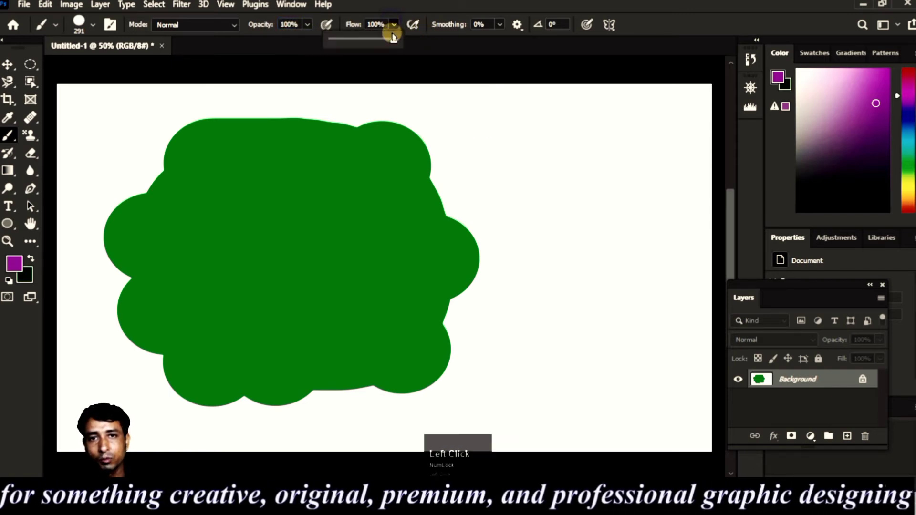
{"action": "left_click_drag", "start_coordinate": [394, 40], "coordinate": [336, 38]}
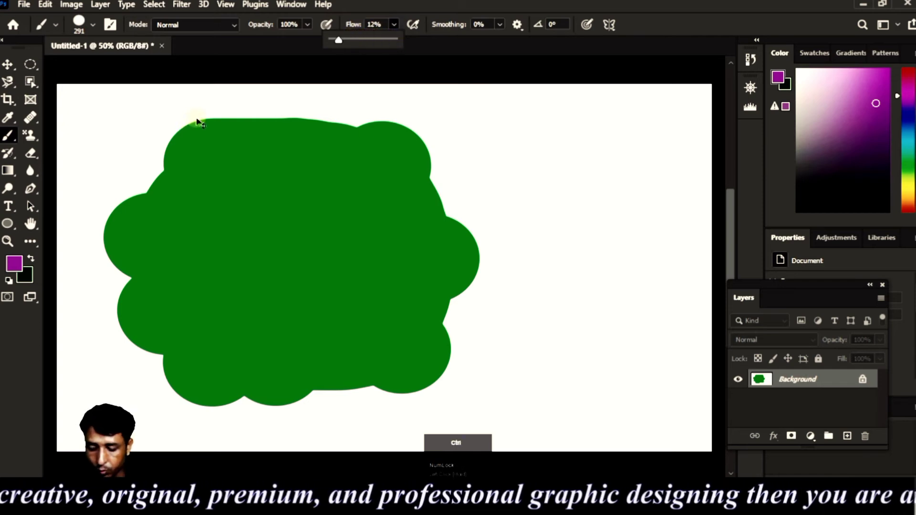
{"action": "key", "text": "ctrl+z"}
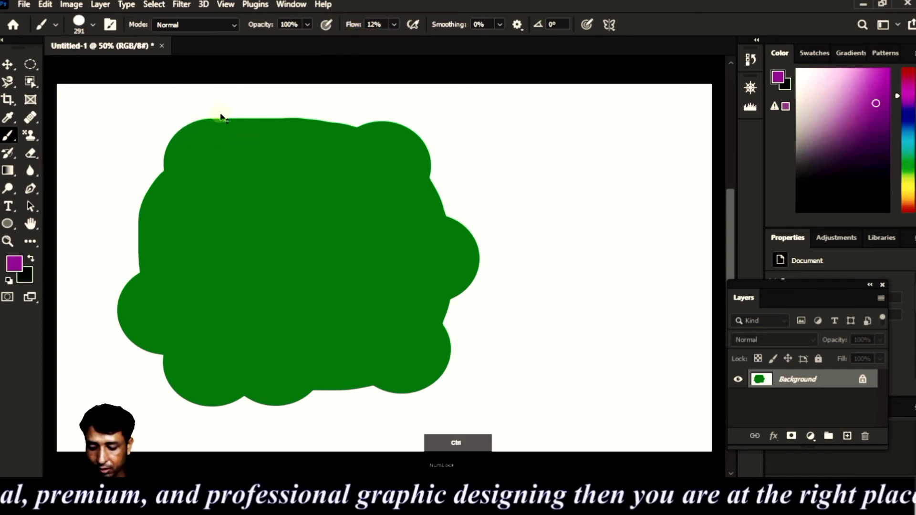
{"action": "key", "text": "ctrl+z"}
{"action": "key", "text": "ctrl+z"}
{"action": "key", "text": "ctrl+z"}
{"action": "key", "text": "ctrl+z"}
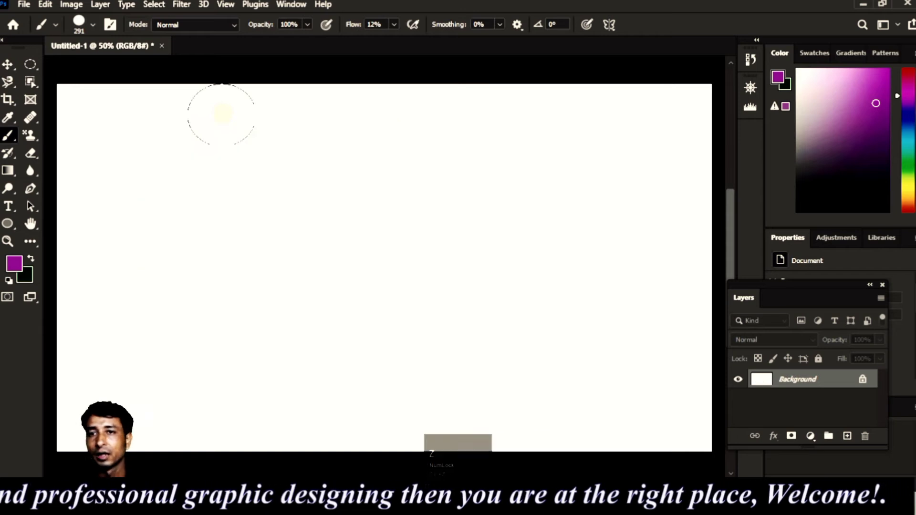
- Draw a large circular selection in the middle of the canvas with the Elliptical Marquee tool
{"action": "key", "text": "m"}
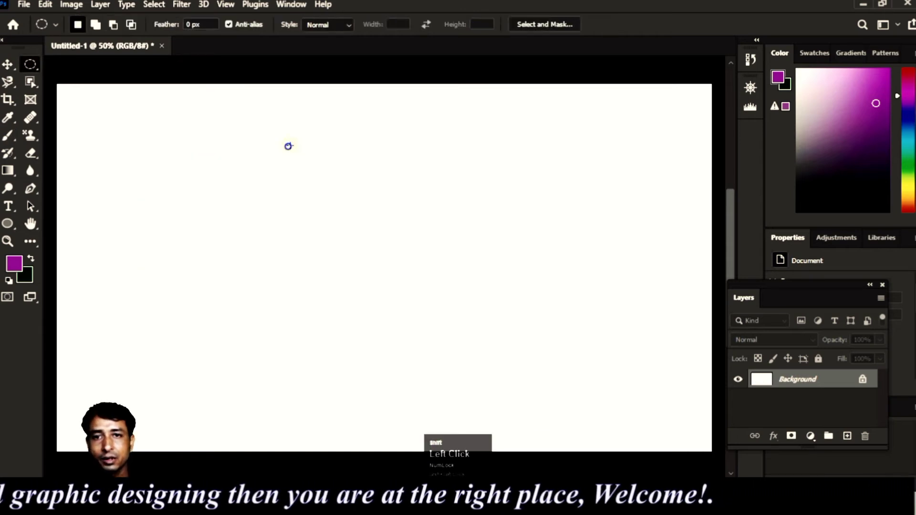
{"action": "left_click_drag", "start_coordinate": [288, 145], "coordinate": [514, 343]}
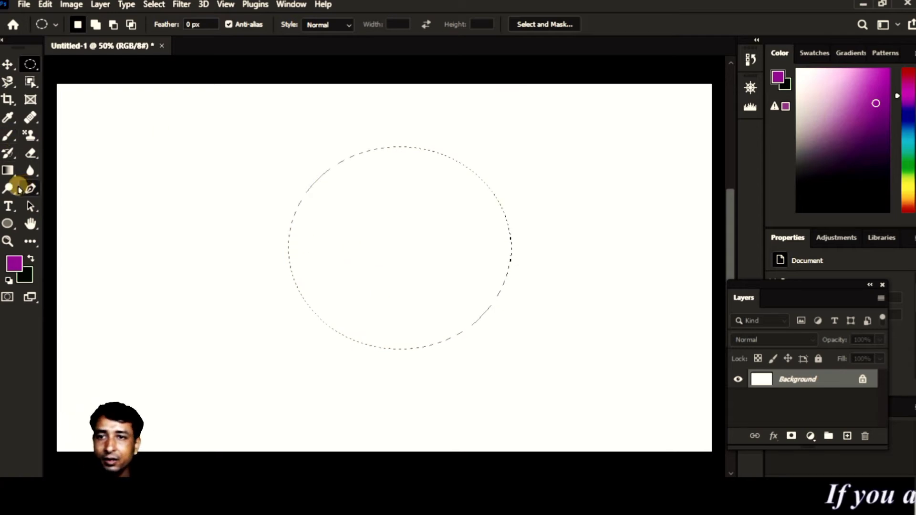
- Set the foreground color to black (000000)
{"action": "left_click", "coordinate": [14, 263]}
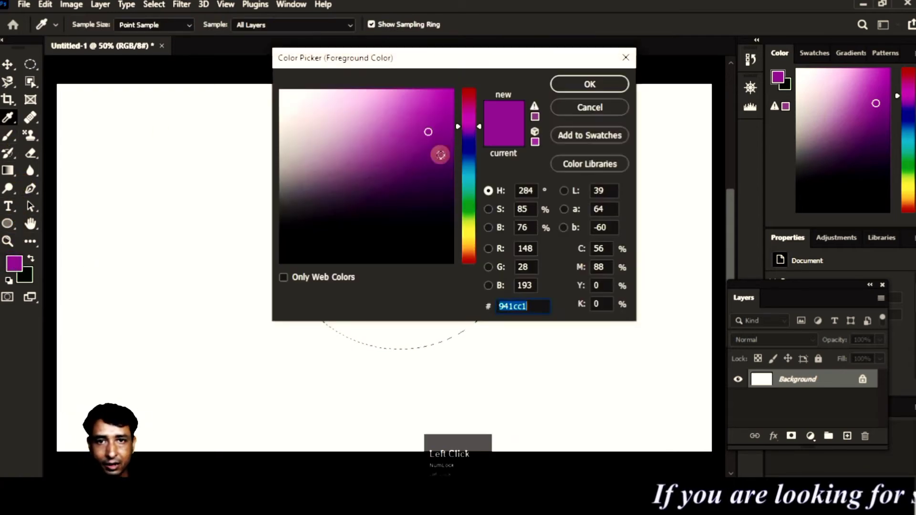
{"action": "left_click", "coordinate": [448, 262]}
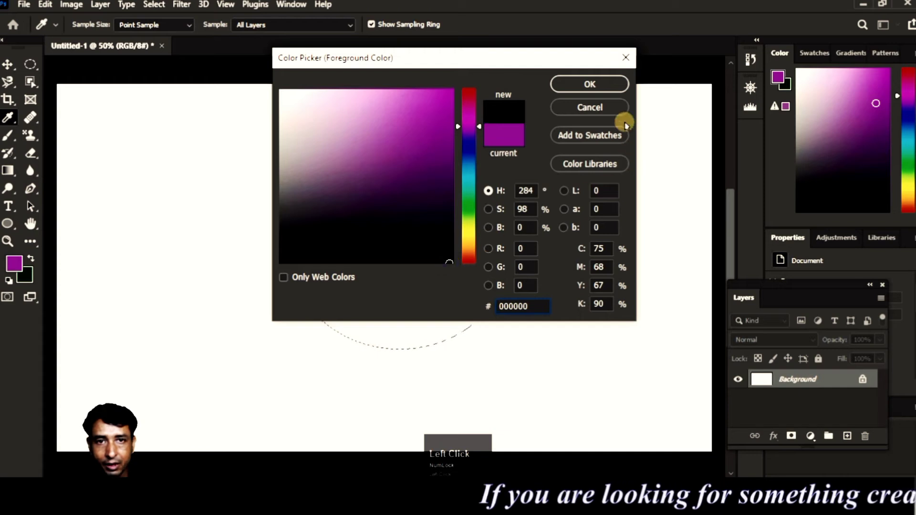
{"action": "left_click", "coordinate": [607, 85]}
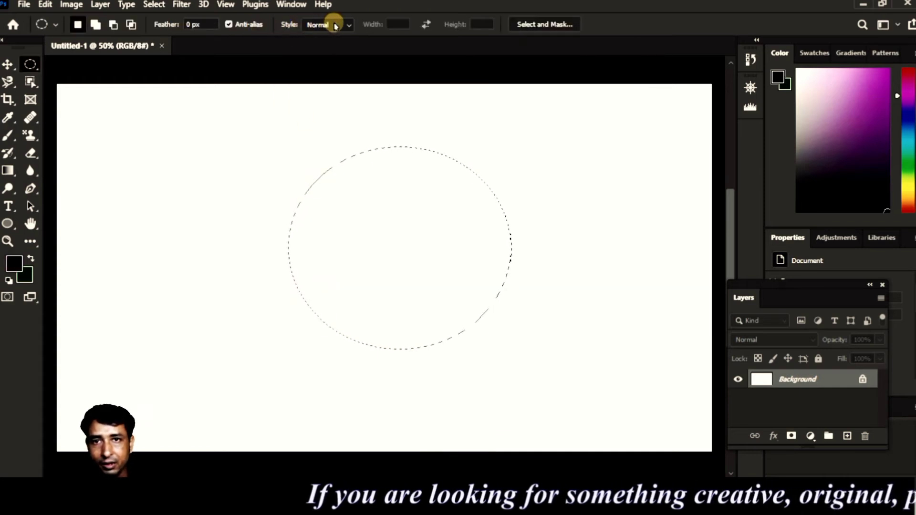
- Paint a thick black ring around the inside edge of the circular selection with the Brush tool at 12% flow
{"action": "left_click", "coordinate": [9, 137]}
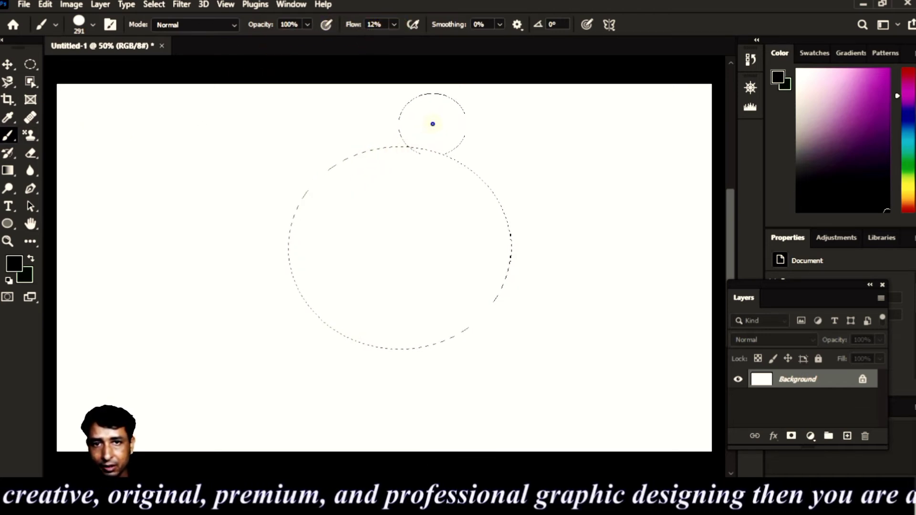
{"action": "left_click_drag", "start_coordinate": [432, 123], "coordinate": [351, 133]}
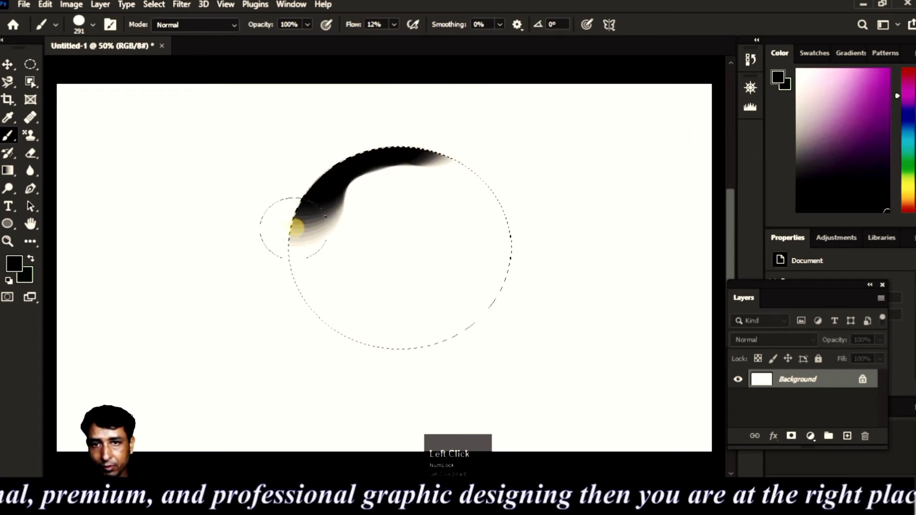
{"action": "mouse_move", "coordinate": [487, 194]}
{"action": "left_mouse_down"}
{"action": "mouse_move", "coordinate": [432, 164]}
{"action": "mouse_move", "coordinate": [382, 158]}
{"action": "left_mouse_up"}
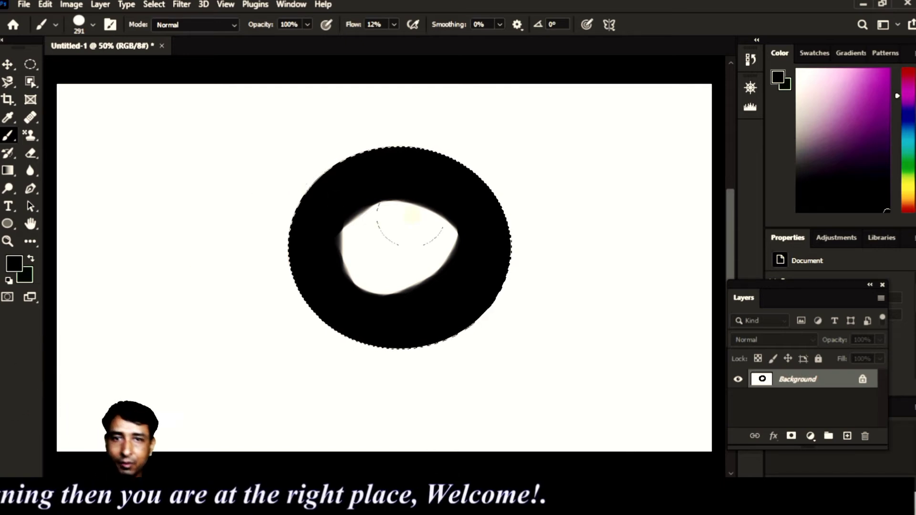
- Enlarge the brush to 354 px
{"action": "right_click", "coordinate": [421, 138]}
{"action": "left_click_drag", "start_coordinate": [556, 165], "coordinate": [595, 175]}
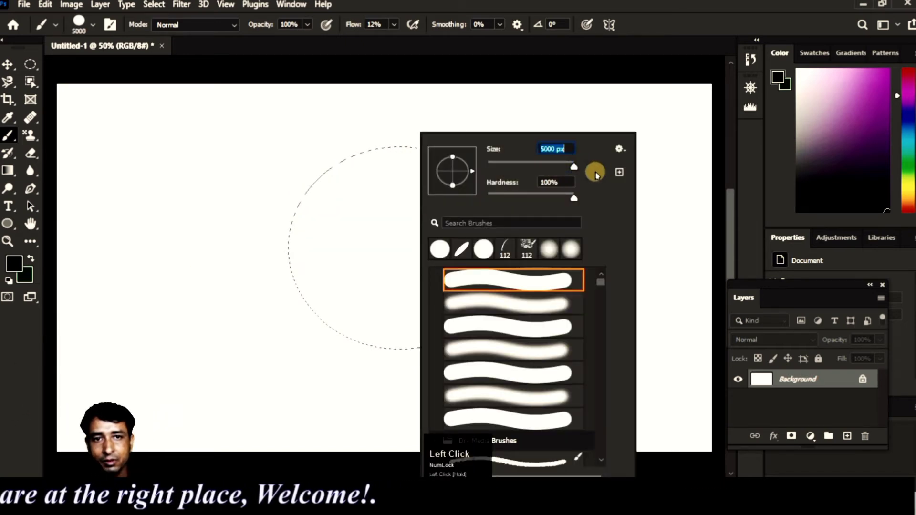
{"action": "key", "text": "Escape"}
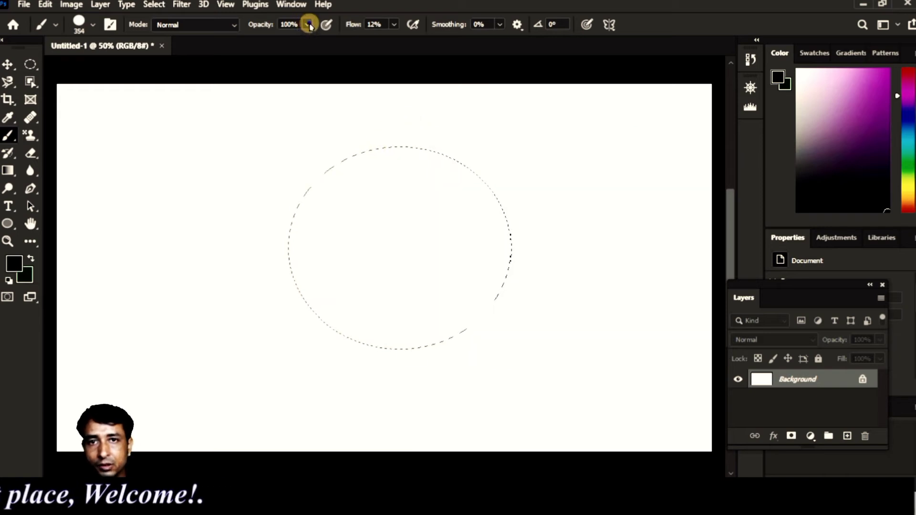
- Set the brush opacity to 26% and flow to 62%, and shade lightly around the inside edge of the circular selection
{"action": "left_click", "coordinate": [308, 25]}
{"action": "left_click_drag", "start_coordinate": [294, 39], "coordinate": [262, 39]}
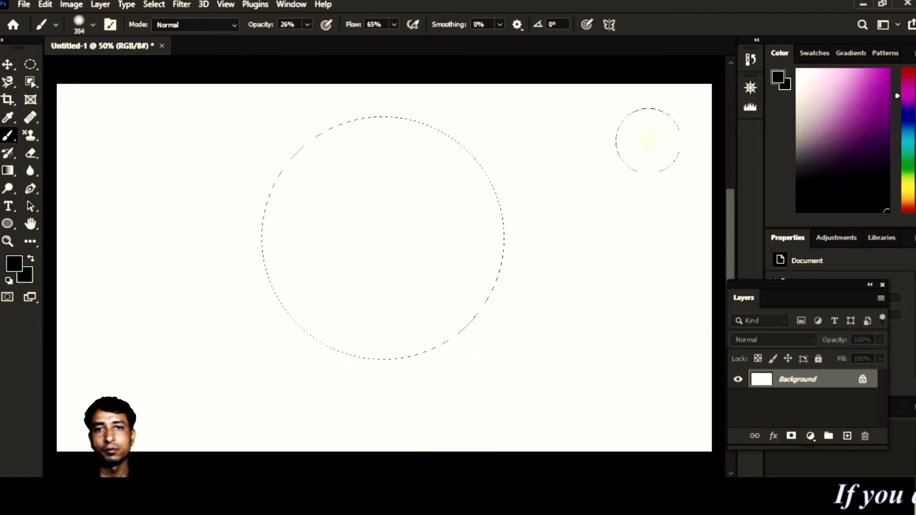
{"action": "left_click", "coordinate": [395, 25]}
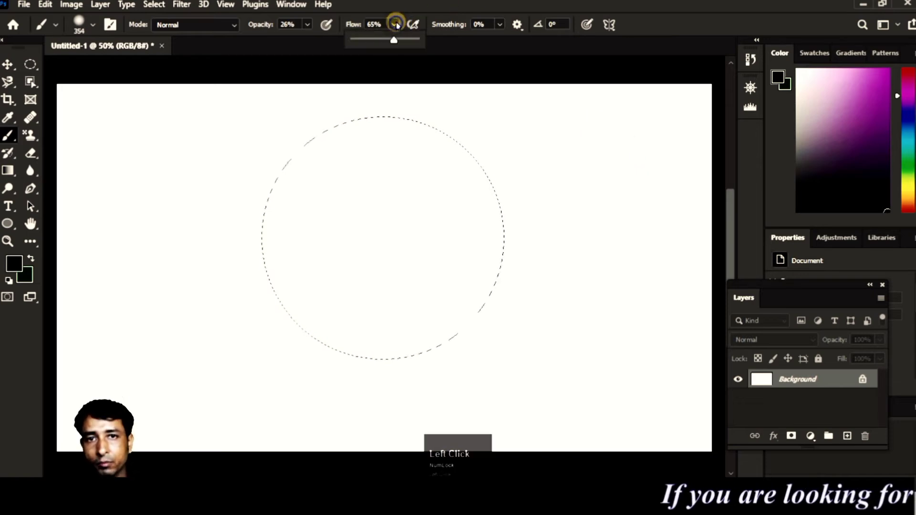
{"action": "left_click_drag", "start_coordinate": [395, 39], "coordinate": [392, 40]}
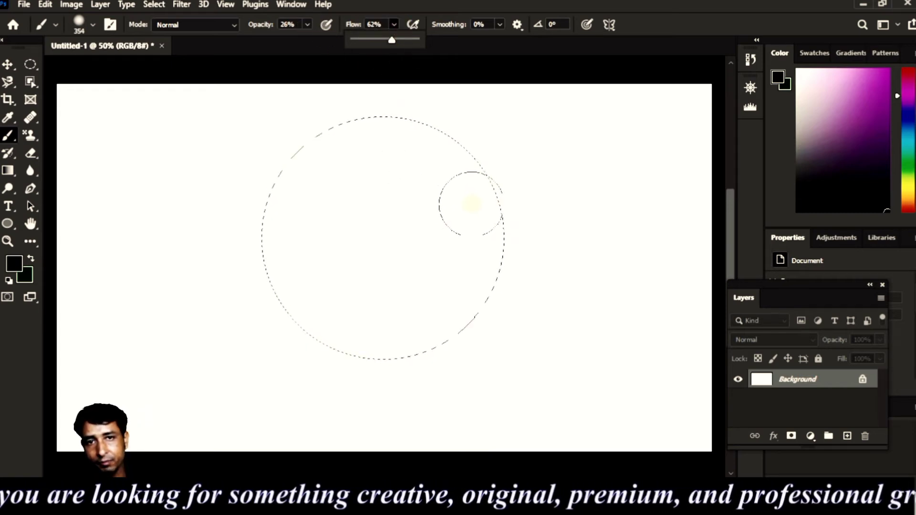
{"action": "left_click", "coordinate": [471, 204]}
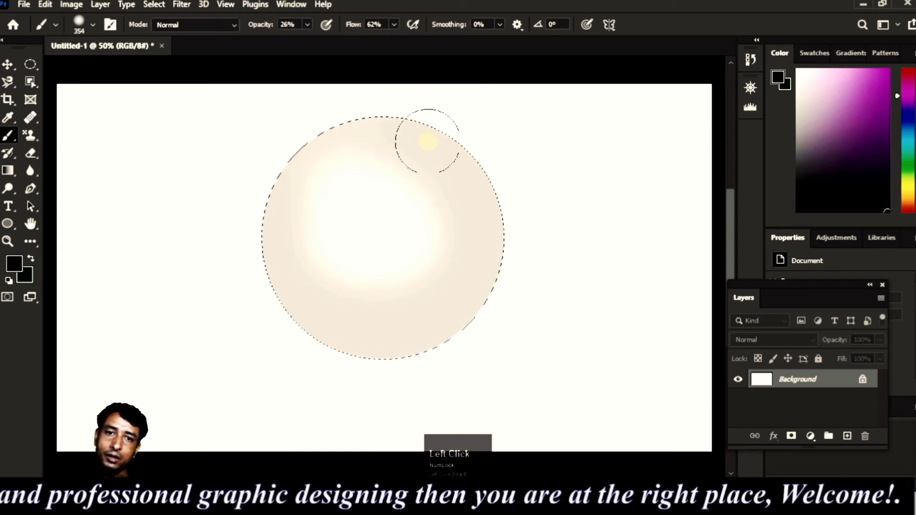
- Raise the brush opacity to 58% and darken the shading around the circle, leaving a bright highlight in its upper middle
{"action": "left_click", "coordinate": [307, 24]}
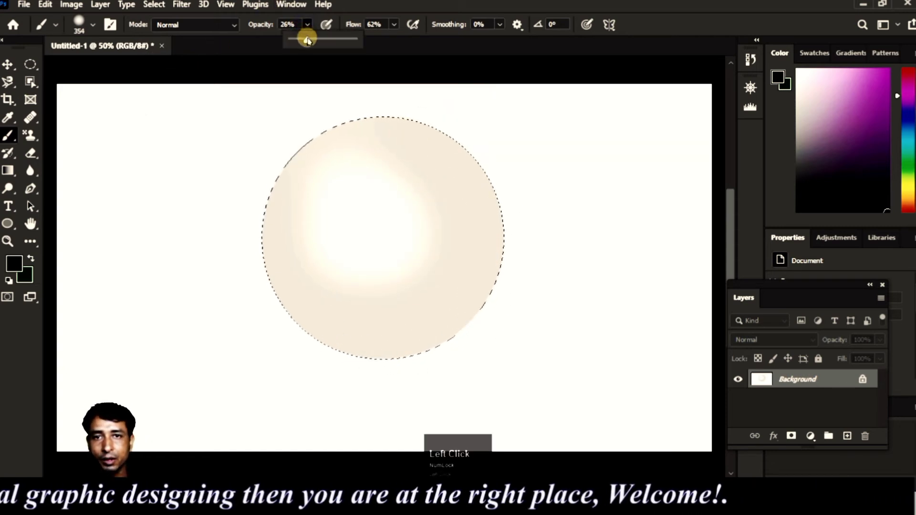
{"action": "left_click_drag", "start_coordinate": [307, 38], "coordinate": [324, 44]}
{"action": "mouse_move", "coordinate": [481, 167]}
{"action": "left_mouse_down"}
{"action": "mouse_move", "coordinate": [416, 105]}
{"action": "mouse_move", "coordinate": [296, 298]}
{"action": "left_mouse_up"}
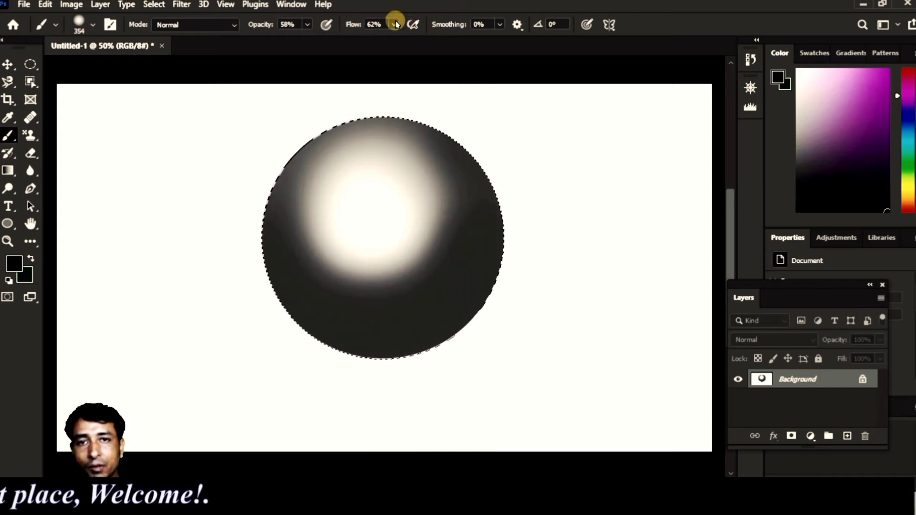
- Set the brush flow to 51% and deselect the shaded circle
{"action": "left_click", "coordinate": [393, 26]}
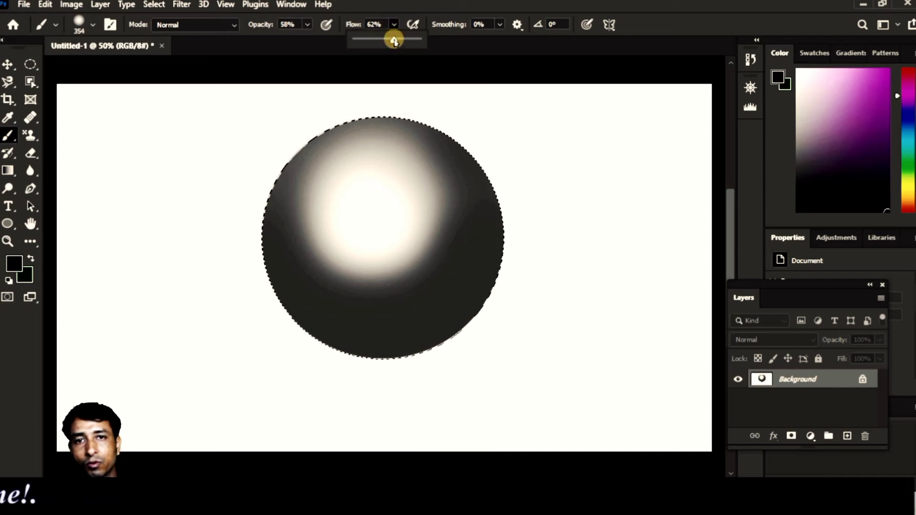
{"action": "left_click", "coordinate": [395, 41]}
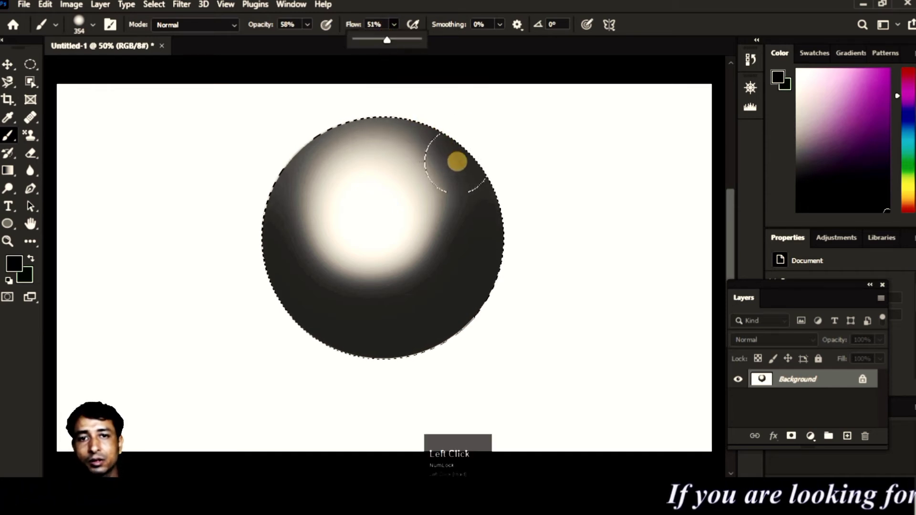
{"action": "key", "text": "ctrl+d"}
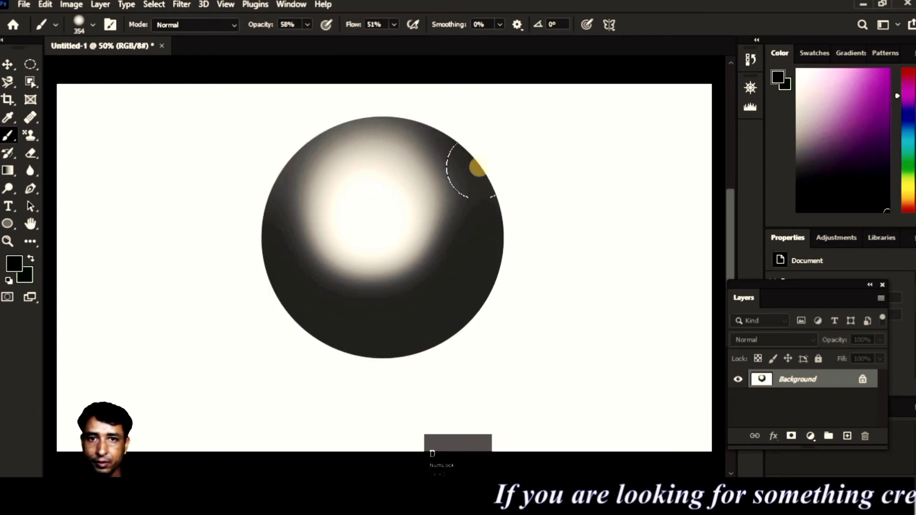
- Shade the inside edge of the emptied circular selection again with soft strokes at 58% opacity and 51% flow
{"action": "left_click", "coordinate": [499, 237]}
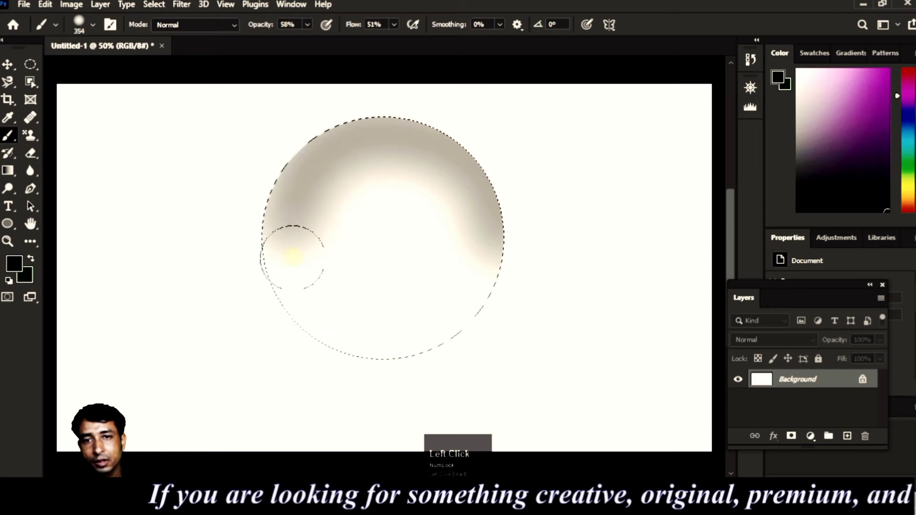
{"action": "mouse_move", "coordinate": [376, 341]}
{"action": "left_mouse_down"}
{"action": "mouse_move", "coordinate": [370, 325]}
{"action": "mouse_move", "coordinate": [522, 231]}
{"action": "mouse_move", "coordinate": [372, 319]}
{"action": "mouse_move", "coordinate": [289, 187]}
{"action": "mouse_move", "coordinate": [657, 136]}
{"action": "left_mouse_up"}
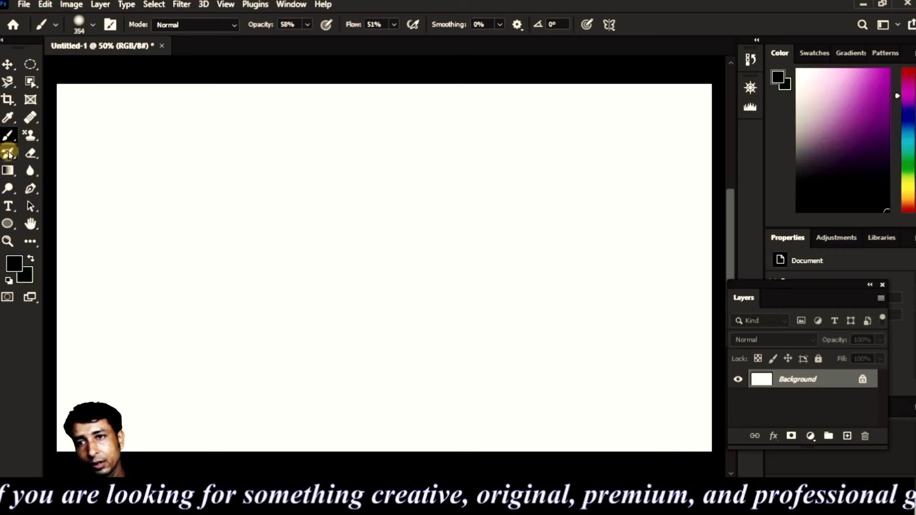
- Reduce the soft round brush in steps to 60 px
{"action": "right_click", "coordinate": [465, 126]}
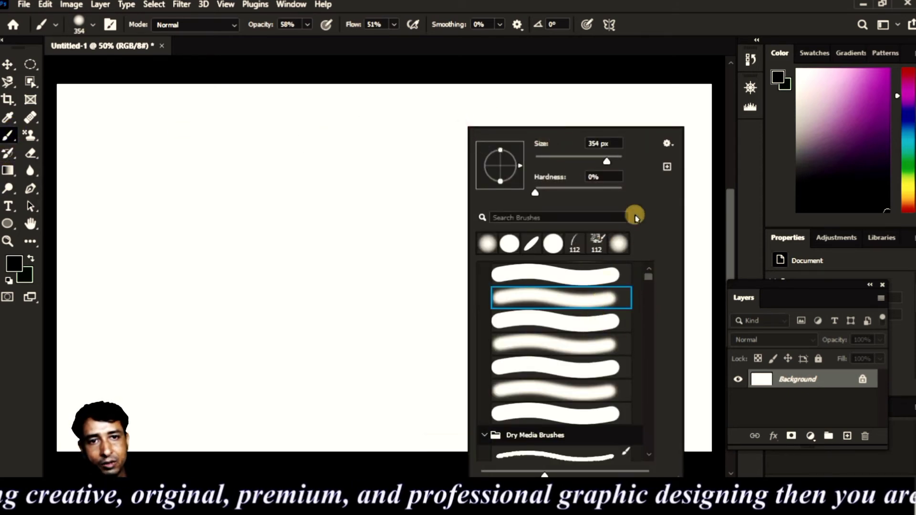
{"action": "left_click", "coordinate": [640, 138]}
{"action": "right_click", "coordinate": [665, 89]}
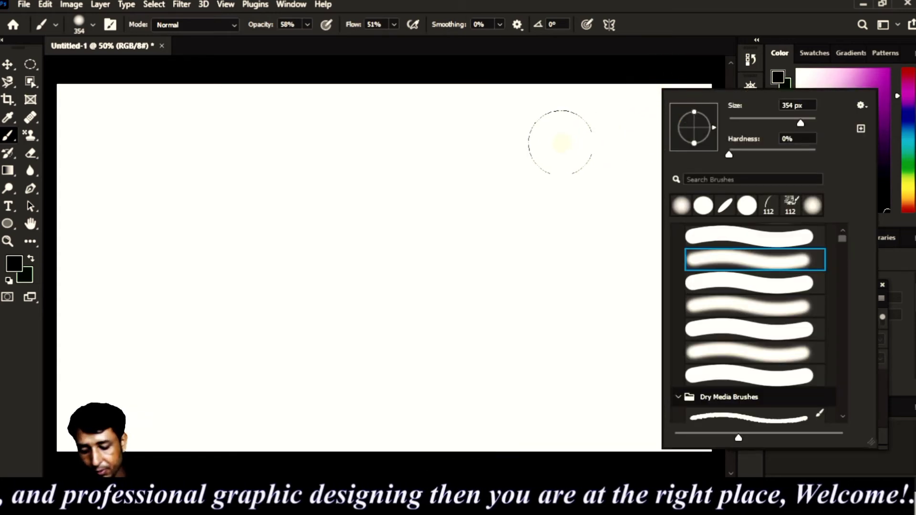
{"action": "key", "text": "["}
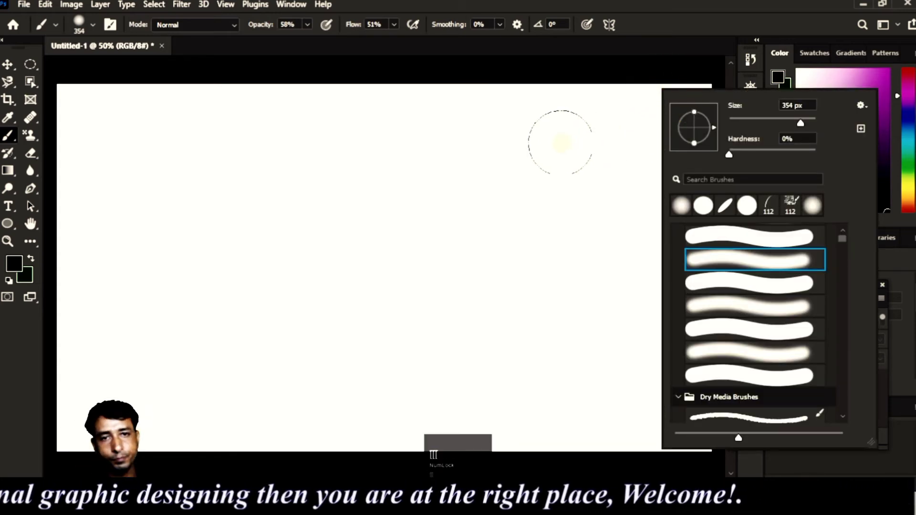
{"action": "left_click", "coordinate": [428, 147]}
{"action": "key", "text": "["}
{"action": "key", "text": "ctrl+z"}
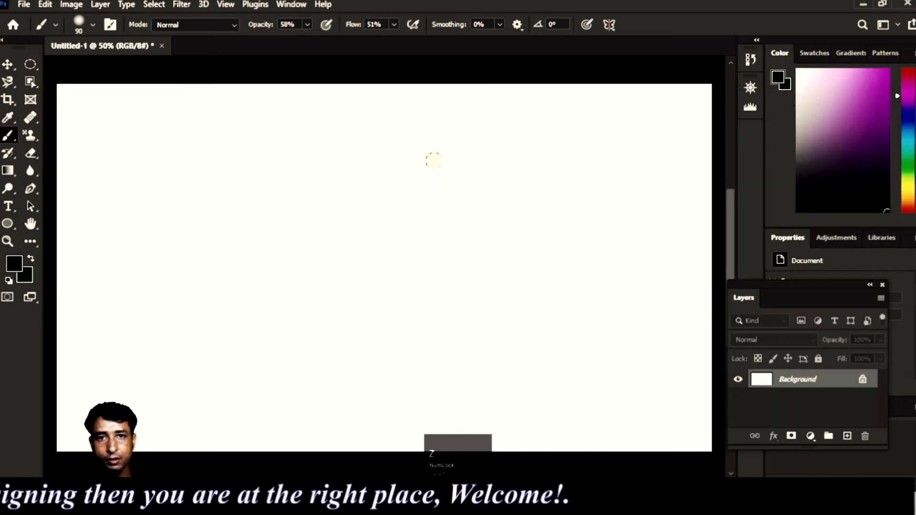
{"action": "key", "text": "["}
{"action": "key", "text": "["}
- Choose the jagged-edged textured brush preset further down the brush list and enlarge it to 50 px
{"action": "right_click", "coordinate": [720, 132]}
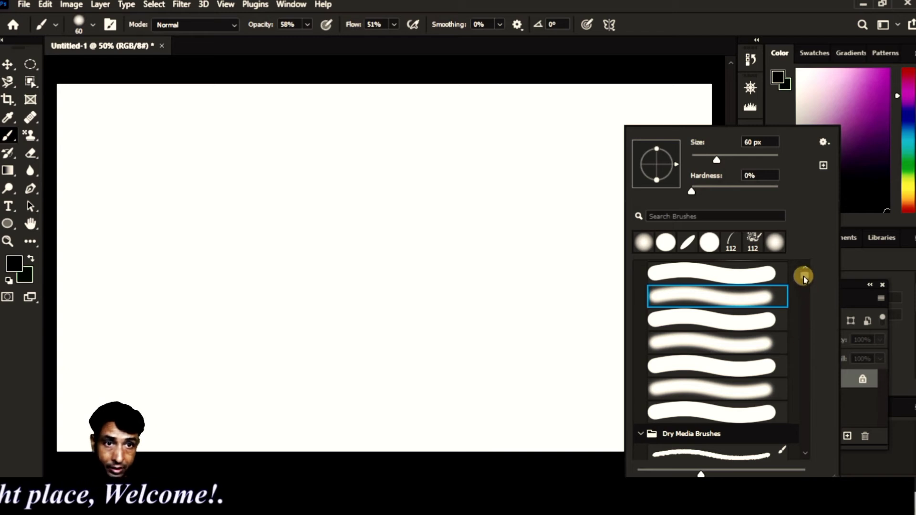
{"action": "mouse_move", "coordinate": [805, 274]}
{"action": "left_mouse_down"}
{"action": "mouse_move", "coordinate": [807, 320]}
{"action": "mouse_move", "coordinate": [778, 317]}
{"action": "left_mouse_up"}
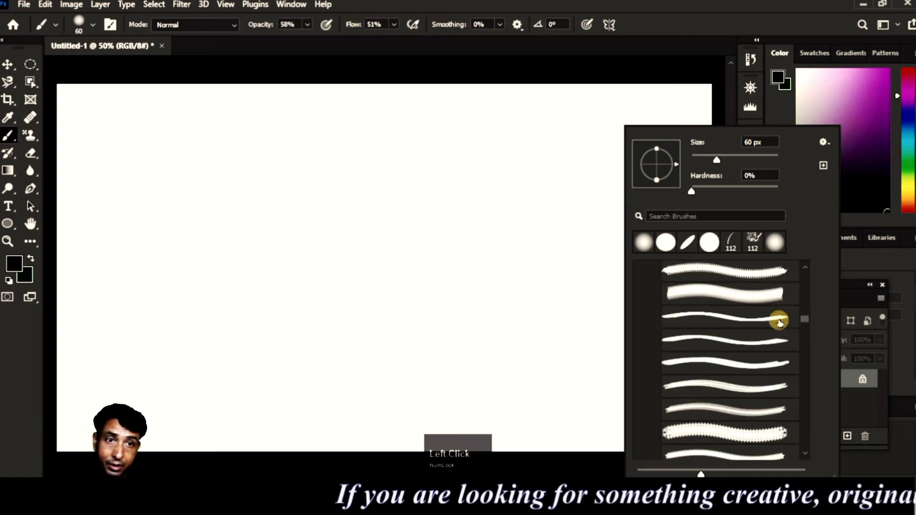
{"action": "left_click", "coordinate": [754, 270]}
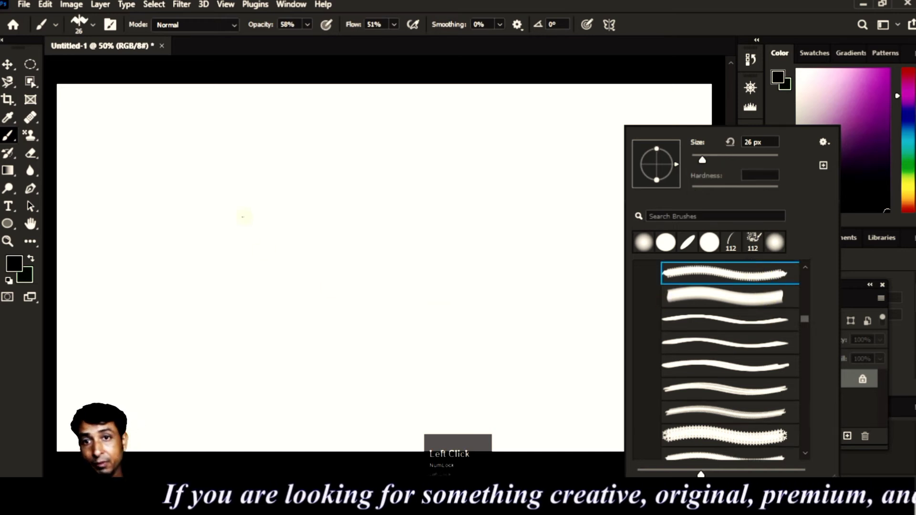
{"action": "left_click", "coordinate": [71, 101]}
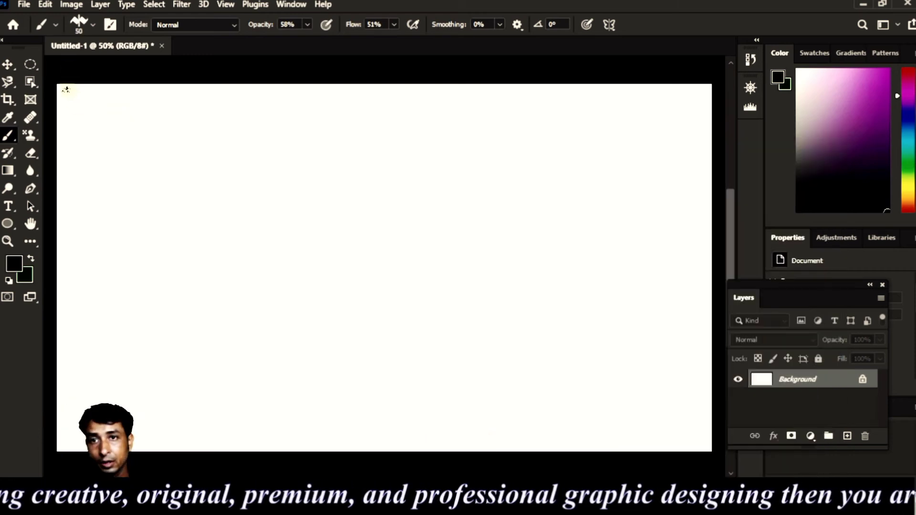
- Paint a long winding textured stroke from the upper-left corner of the canvas down to its lower middle
{"action": "mouse_move", "coordinate": [66, 90]}
{"action": "left_mouse_down"}
{"action": "mouse_move", "coordinate": [299, 94]}
{"action": "mouse_move", "coordinate": [495, 122]}
{"action": "mouse_move", "coordinate": [196, 194]}
{"action": "mouse_move", "coordinate": [389, 268]}
{"action": "left_mouse_up"}
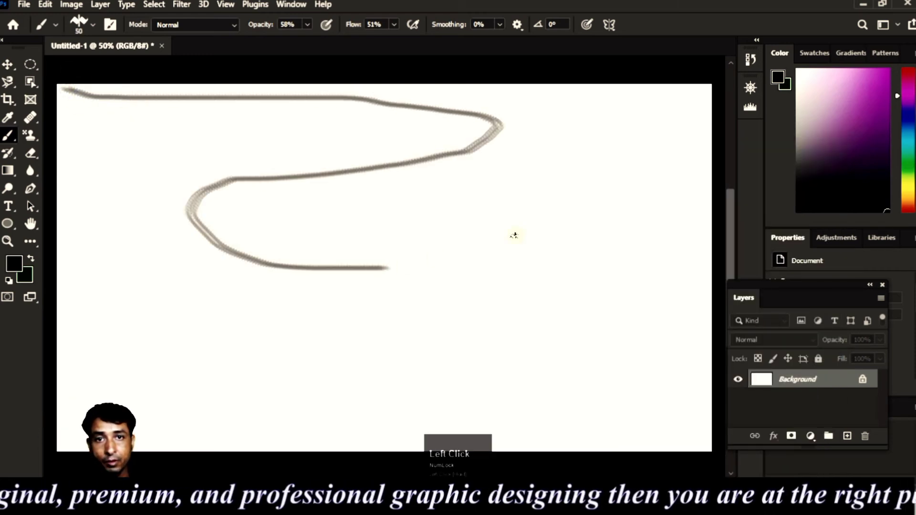
{"action": "mouse_move", "coordinate": [514, 236]}
{"action": "left_mouse_down"}
{"action": "mouse_move", "coordinate": [587, 193]}
{"action": "mouse_move", "coordinate": [605, 267]}
{"action": "mouse_move", "coordinate": [442, 349]}
{"action": "mouse_move", "coordinate": [189, 339]}
{"action": "mouse_move", "coordinate": [193, 385]}
{"action": "mouse_move", "coordinate": [435, 386]}
{"action": "left_mouse_up"}
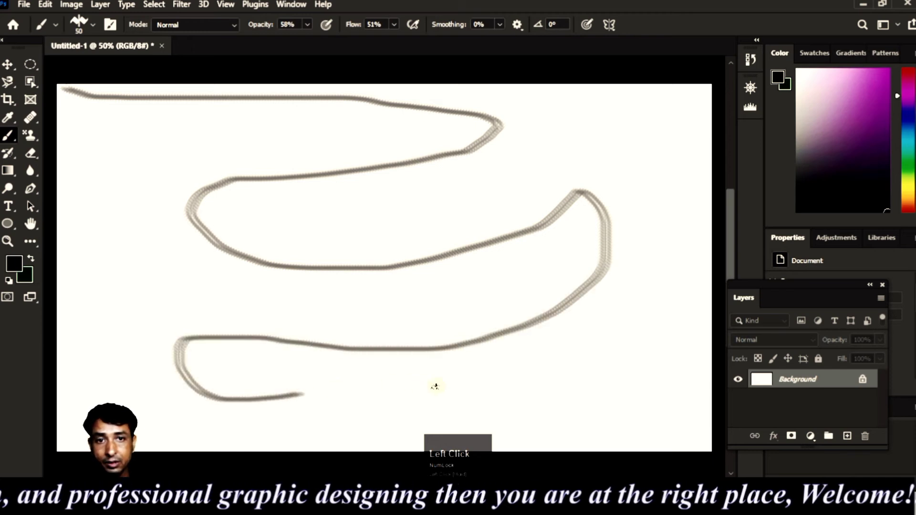
- Change the foreground color to a saturated magenta pink
{"action": "left_click", "coordinate": [16, 261]}
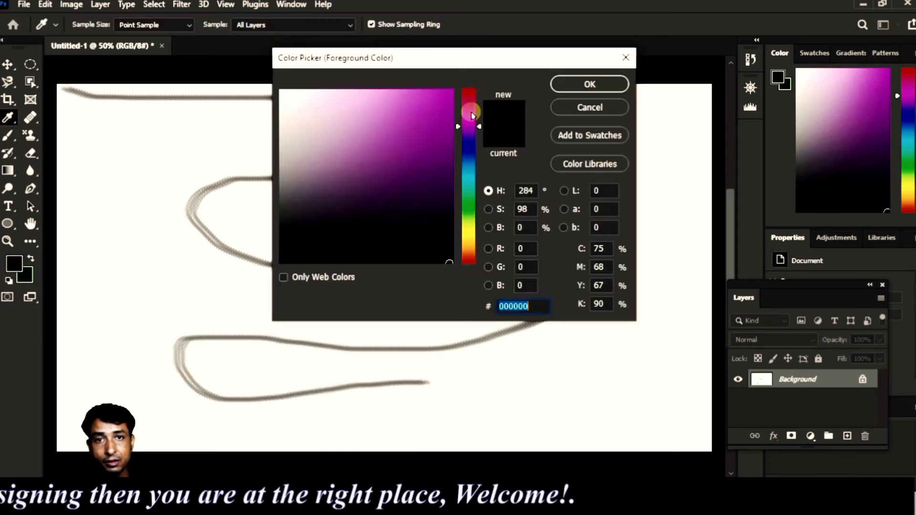
{"action": "left_click", "coordinate": [471, 108]}
{"action": "left_click_drag", "start_coordinate": [430, 110], "coordinate": [474, 86]}
{"action": "left_click", "coordinate": [567, 84]}
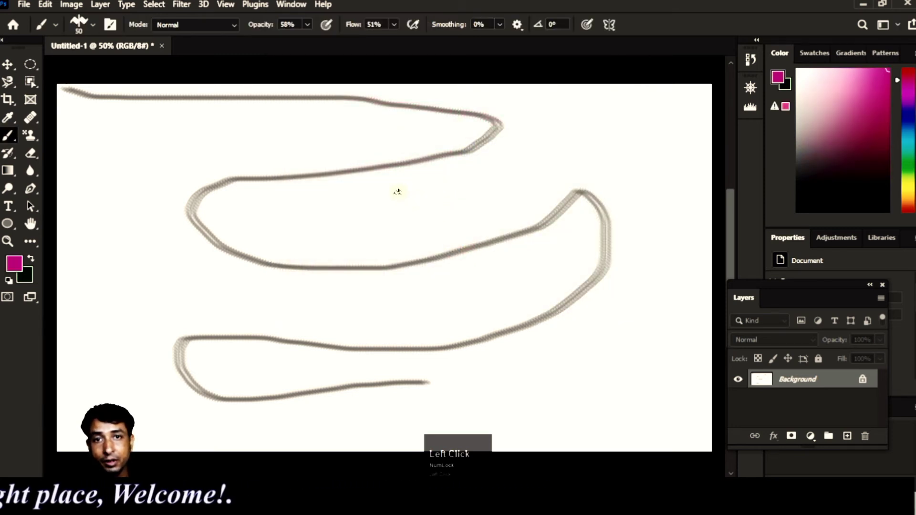
- Paint magenta test strokes across the upper canvas with the textured brush and undo all strokes back to blank white
{"action": "left_click_drag", "start_coordinate": [134, 132], "coordinate": [392, 103]}
{"action": "mouse_move", "coordinate": [210, 155]}
{"action": "left_mouse_down"}
{"action": "mouse_move", "coordinate": [194, 226]}
{"action": "mouse_move", "coordinate": [446, 324]}
{"action": "mouse_move", "coordinate": [557, 333]}
{"action": "mouse_move", "coordinate": [573, 386]}
{"action": "mouse_move", "coordinate": [613, 364]}
{"action": "mouse_move", "coordinate": [642, 300]}
{"action": "mouse_move", "coordinate": [651, 237]}
{"action": "mouse_move", "coordinate": [618, 177]}
{"action": "mouse_move", "coordinate": [563, 137]}
{"action": "left_mouse_up"}
{"action": "key", "text": "ctrl+z"}
{"action": "key", "text": "ctrl+z"}
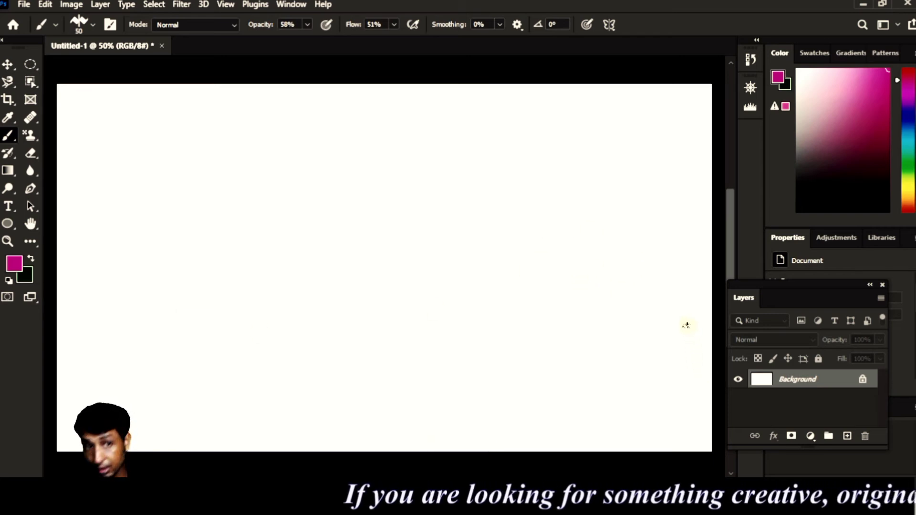
- Choose the 19 px star-shaped brush preset from further down the brush list
{"action": "right_click", "coordinate": [591, 138]}
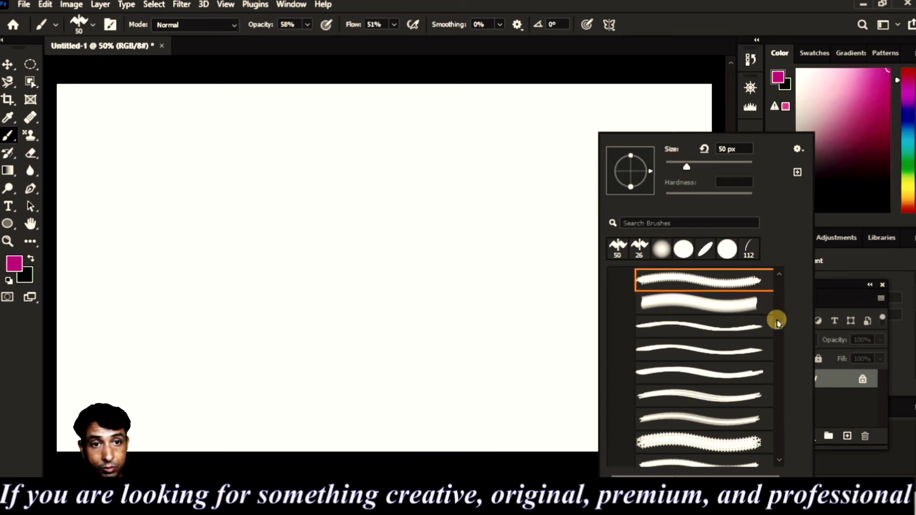
{"action": "left_click", "coordinate": [779, 326]}
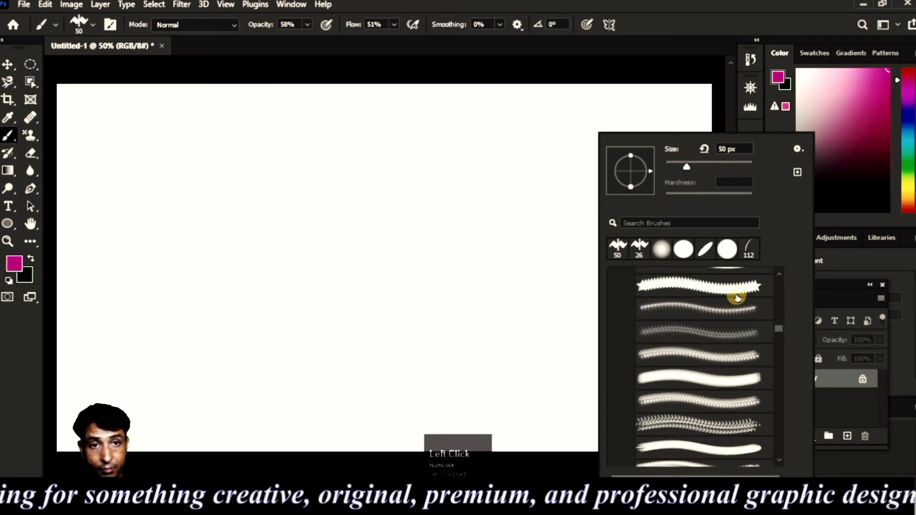
{"action": "left_click", "coordinate": [733, 285]}
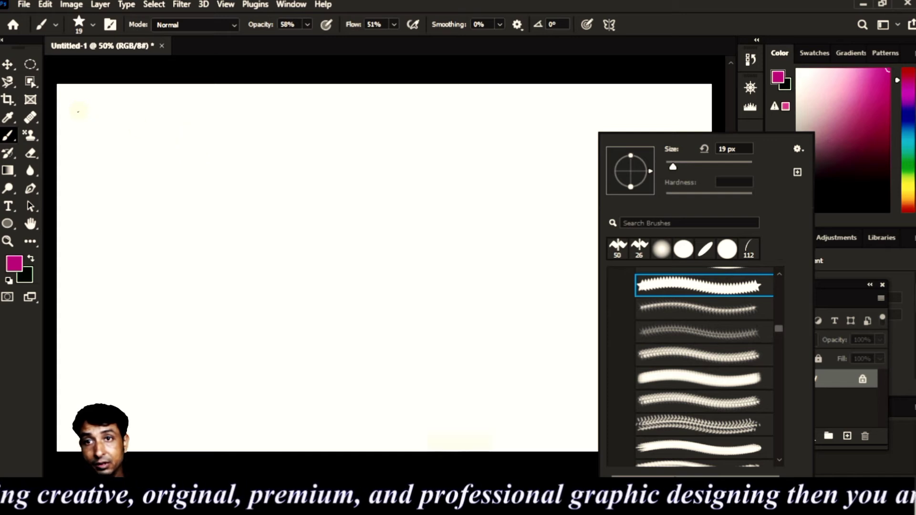
- Paint a short test stroke with the star brush across the canvas's upper-left area and undo it
{"action": "mouse_move", "coordinate": [58, 90]}
{"action": "left_mouse_down"}
{"action": "mouse_move", "coordinate": [174, 105]}
{"action": "mouse_move", "coordinate": [208, 121]}
{"action": "left_mouse_up"}
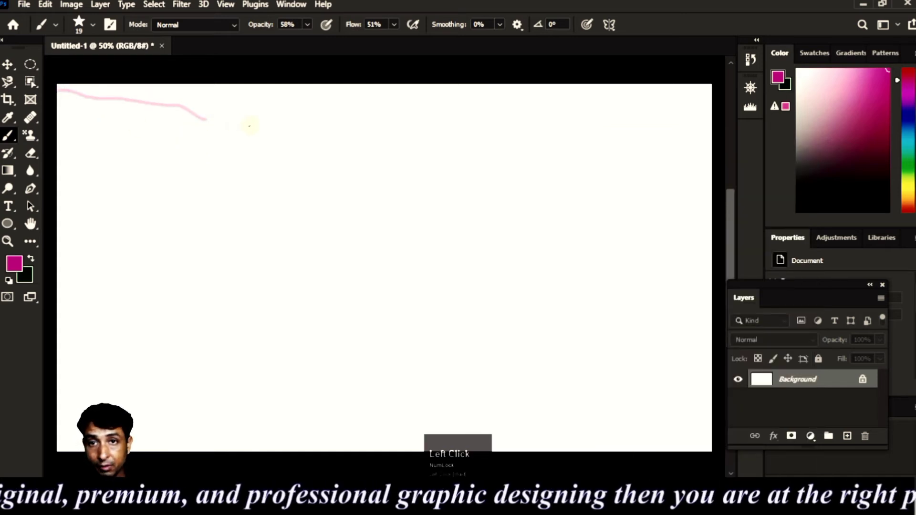
{"action": "key", "text": "ctrl+z"}
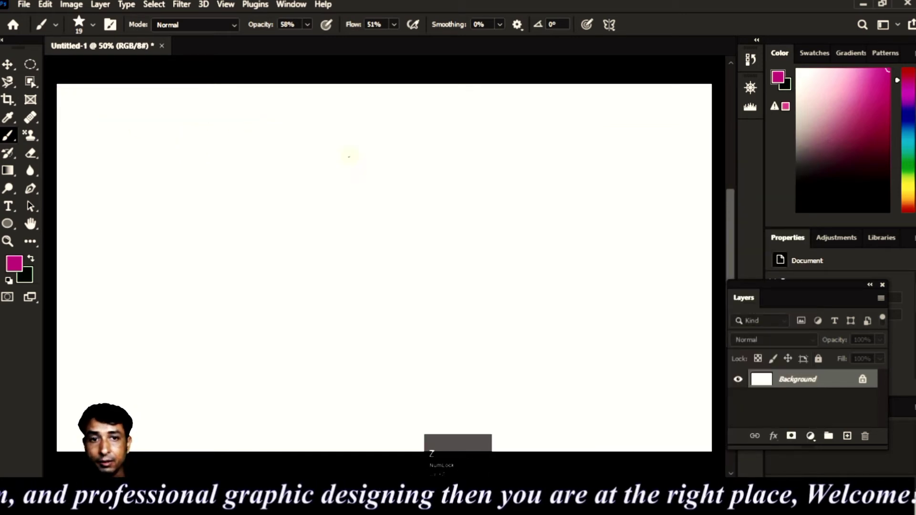
- Choose the 40 px textured brush preset from further down the brush list
{"action": "right_click", "coordinate": [630, 115]}
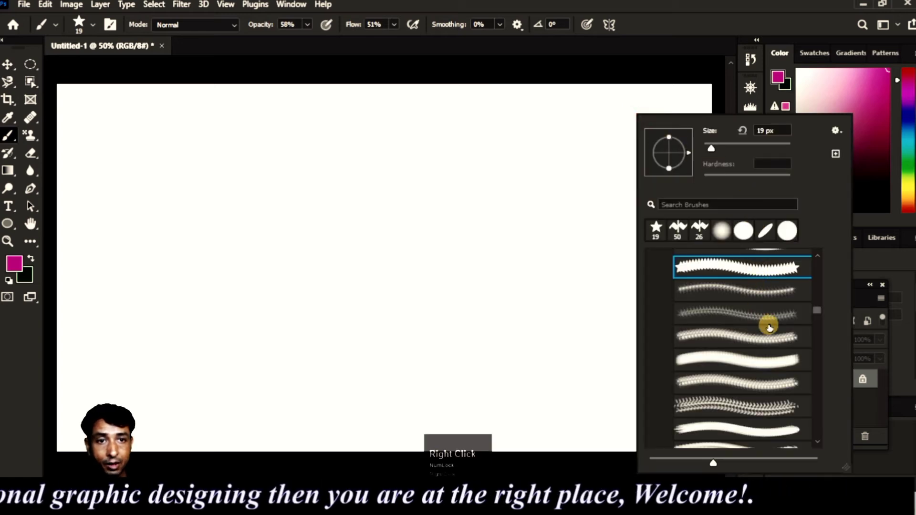
{"action": "left_click_drag", "start_coordinate": [817, 312], "coordinate": [824, 354]}
{"action": "left_click", "coordinate": [741, 266]}
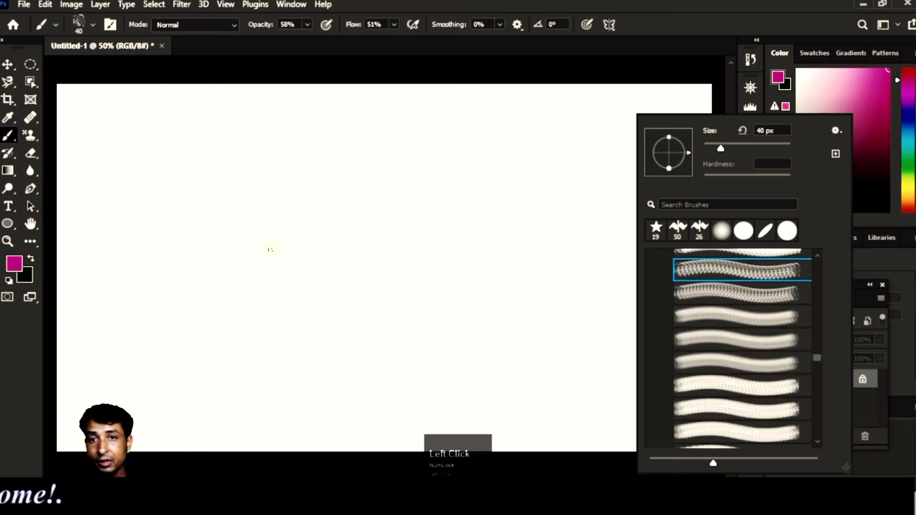
{"action": "left_click", "coordinate": [550, 144]}
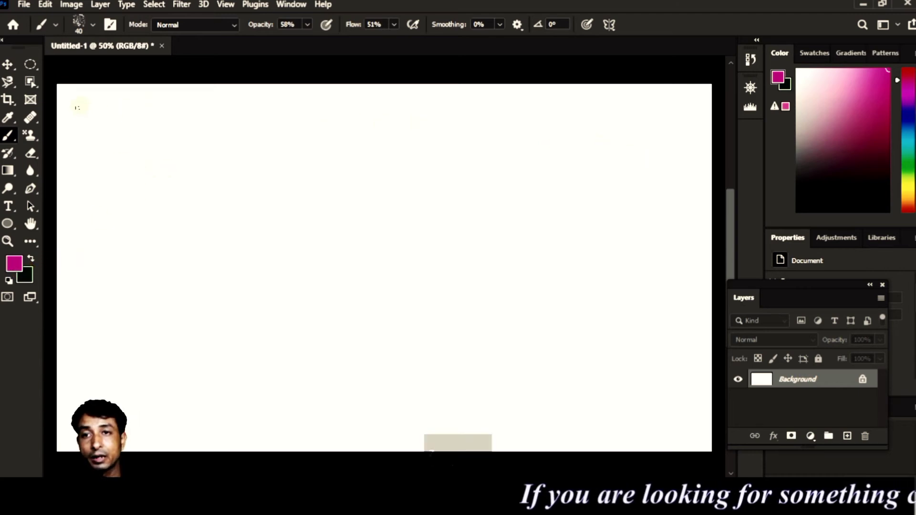
{"action": "right_click", "coordinate": [527, 142]}
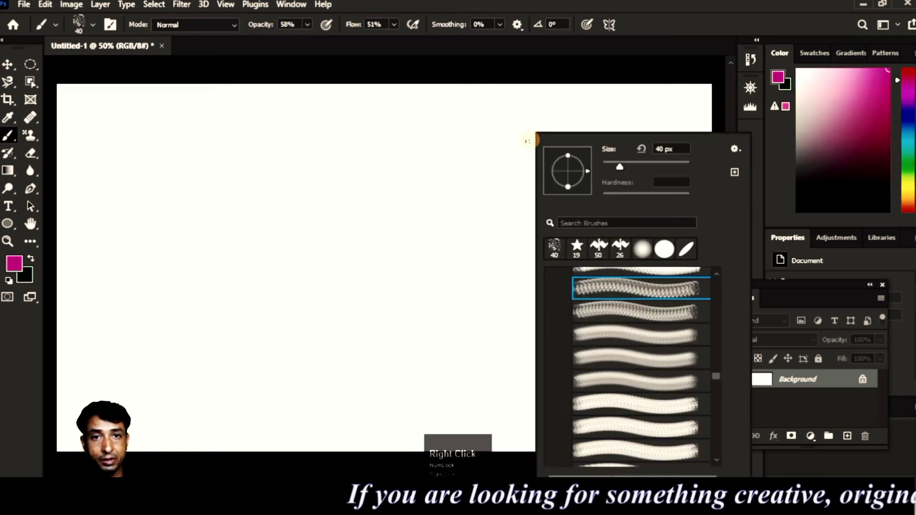
{"action": "key", "text": "ctrl"}
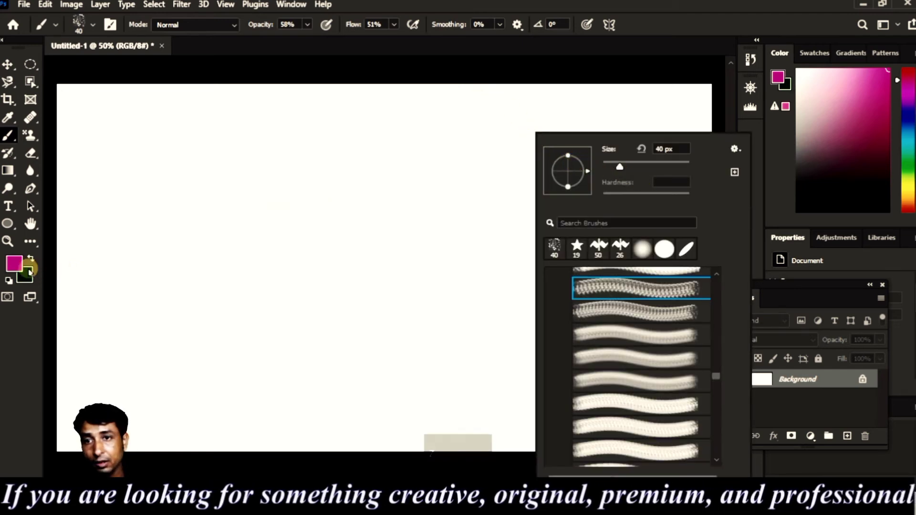
- Change the foreground color to a saturated blue
{"action": "left_click", "coordinate": [15, 262]}
{"action": "left_click", "coordinate": [469, 147]}
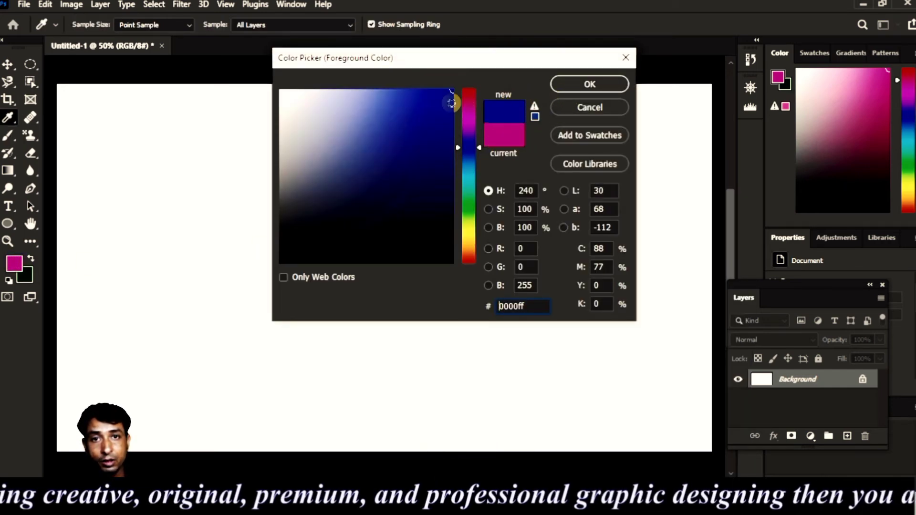
{"action": "left_click", "coordinate": [452, 100]}
{"action": "left_click", "coordinate": [589, 83]}
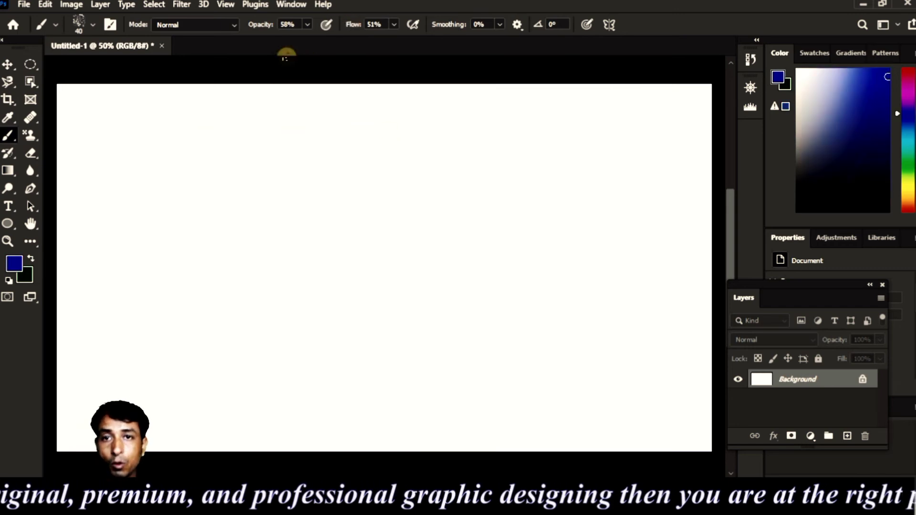
- Raise the brush's opacity and flow to 100%
{"action": "left_click", "coordinate": [308, 25]}
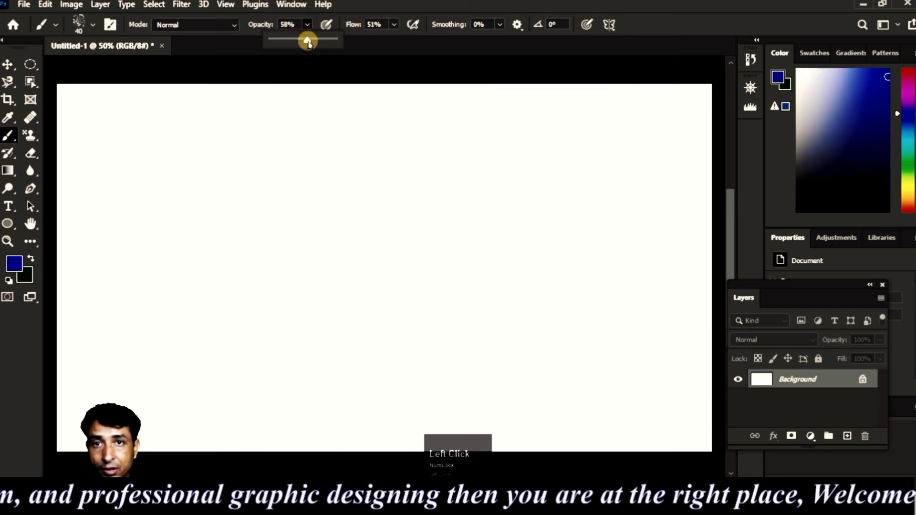
{"action": "left_click_drag", "start_coordinate": [307, 39], "coordinate": [454, 146]}
{"action": "left_click", "coordinate": [394, 24]}
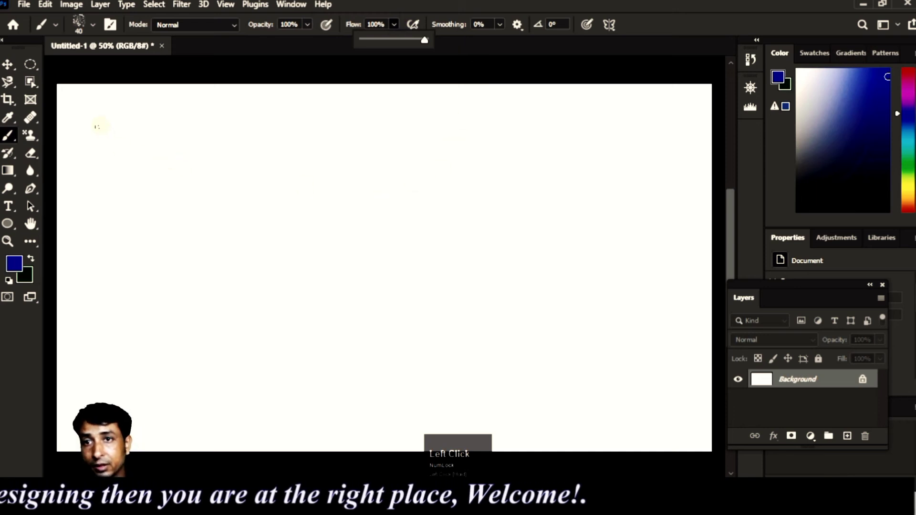
- Paint a short blue textured test stroke near the canvas's upper-left corner and undo it
{"action": "left_click_drag", "start_coordinate": [62, 101], "coordinate": [225, 95]}
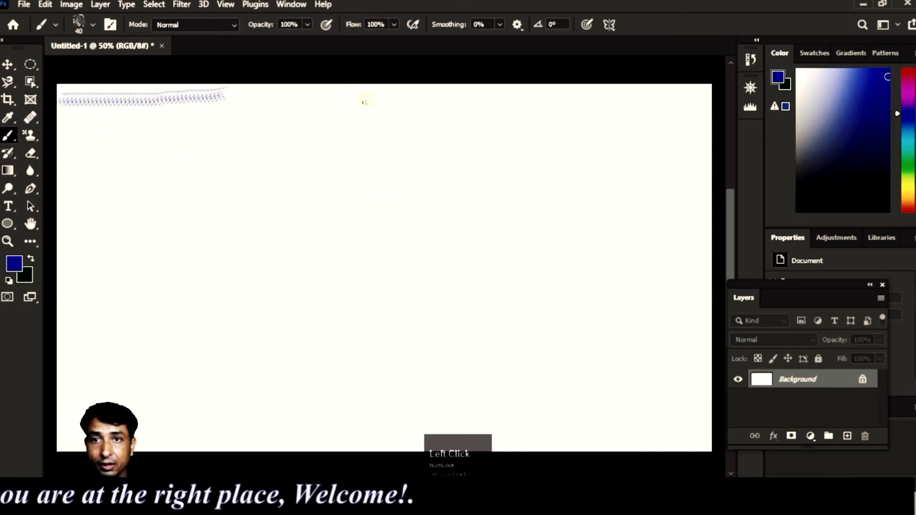
{"action": "key", "text": "ctrl"}
{"action": "key", "text": "ctrl+z"}
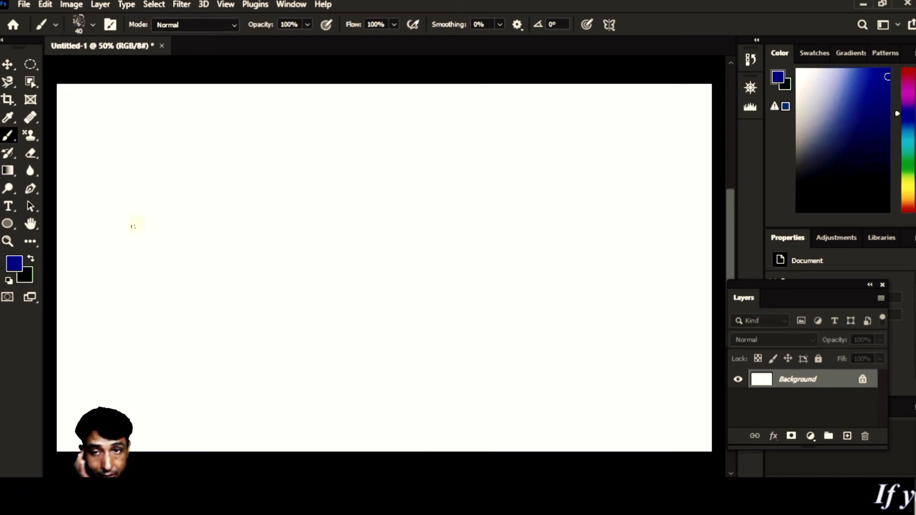
- Paint long looping freehand strokes across the whole canvas with the blue textured brush and undo them
{"action": "mouse_move", "coordinate": [118, 183]}
{"action": "left_mouse_down"}
{"action": "mouse_move", "coordinate": [170, 164]}
{"action": "mouse_move", "coordinate": [231, 210]}
{"action": "mouse_move", "coordinate": [380, 219]}
{"action": "mouse_move", "coordinate": [242, 277]}
{"action": "mouse_move", "coordinate": [434, 305]}
{"action": "mouse_move", "coordinate": [536, 155]}
{"action": "mouse_move", "coordinate": [548, 250]}
{"action": "mouse_move", "coordinate": [633, 241]}
{"action": "mouse_move", "coordinate": [604, 334]}
{"action": "mouse_move", "coordinate": [567, 306]}
{"action": "mouse_move", "coordinate": [534, 334]}
{"action": "mouse_move", "coordinate": [358, 381]}
{"action": "left_mouse_up"}
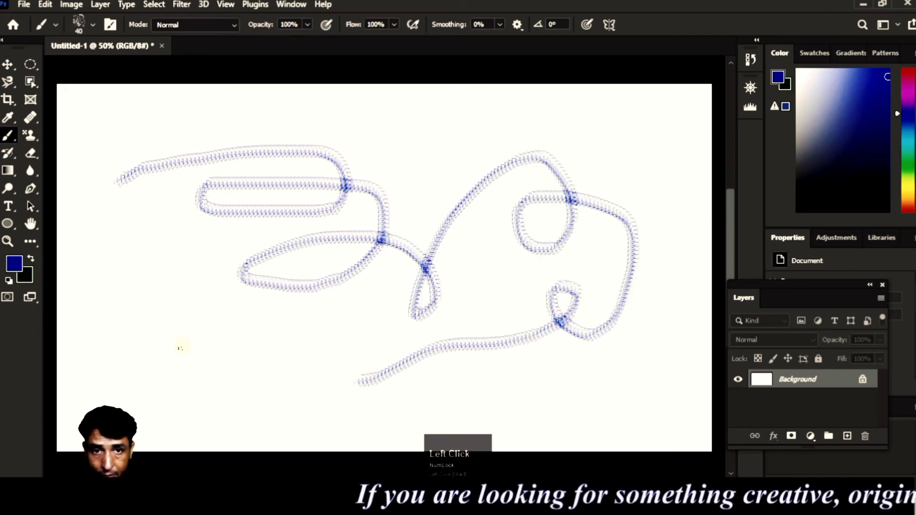
{"action": "mouse_move", "coordinate": [180, 348]}
{"action": "left_mouse_down"}
{"action": "mouse_move", "coordinate": [127, 317]}
{"action": "mouse_move", "coordinate": [380, 329]}
{"action": "mouse_move", "coordinate": [566, 368]}
{"action": "mouse_move", "coordinate": [591, 153]}
{"action": "mouse_move", "coordinate": [340, 122]}
{"action": "left_mouse_up"}
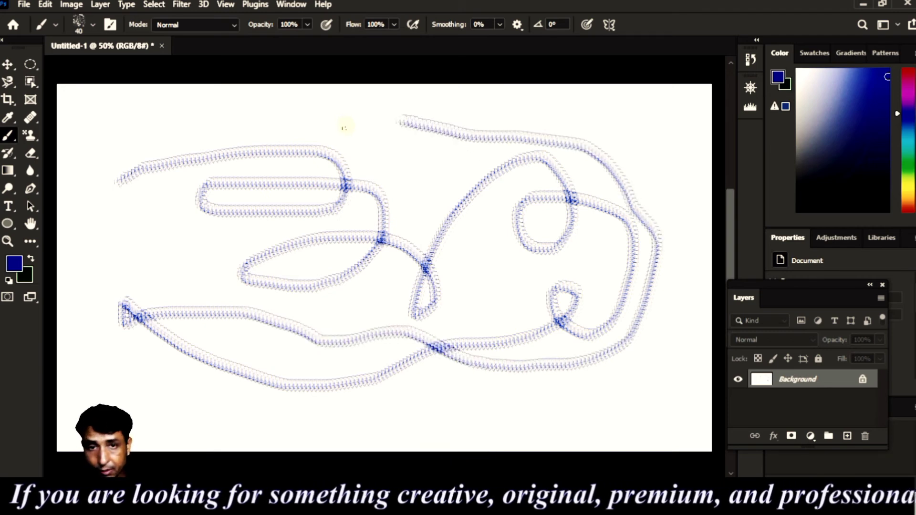
{"action": "key", "text": "ctrl+z"}
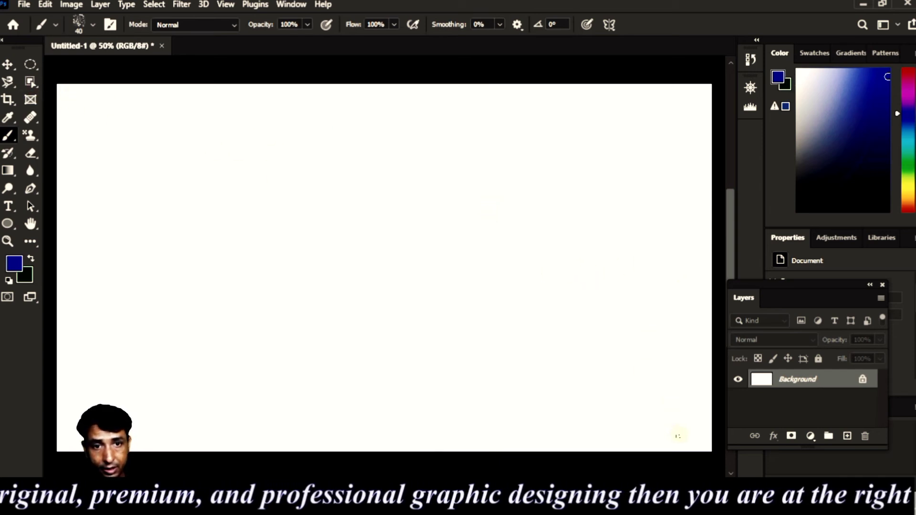
- Paint a straight diagonal from the canvas's lower-right to upper-left corner, and connect straight strokes into a rectangle just inside the canvas edges
{"action": "left_click", "coordinate": [700, 442]}
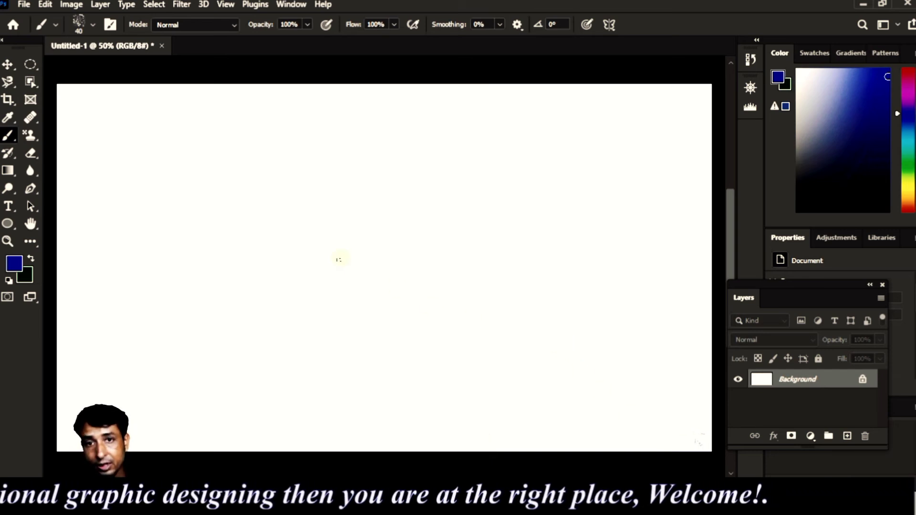
{"action": "key", "text": "shift"}
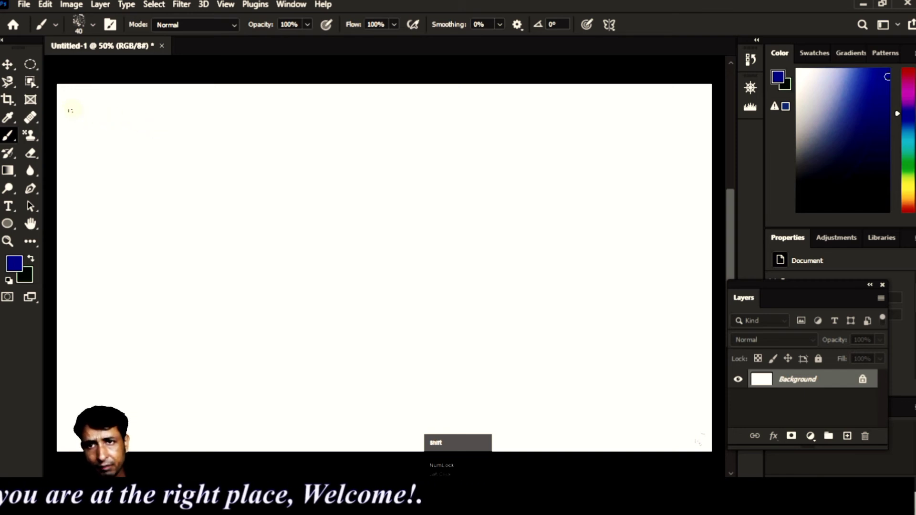
{"action": "left_click", "coordinate": [71, 109], "text": "shift"}
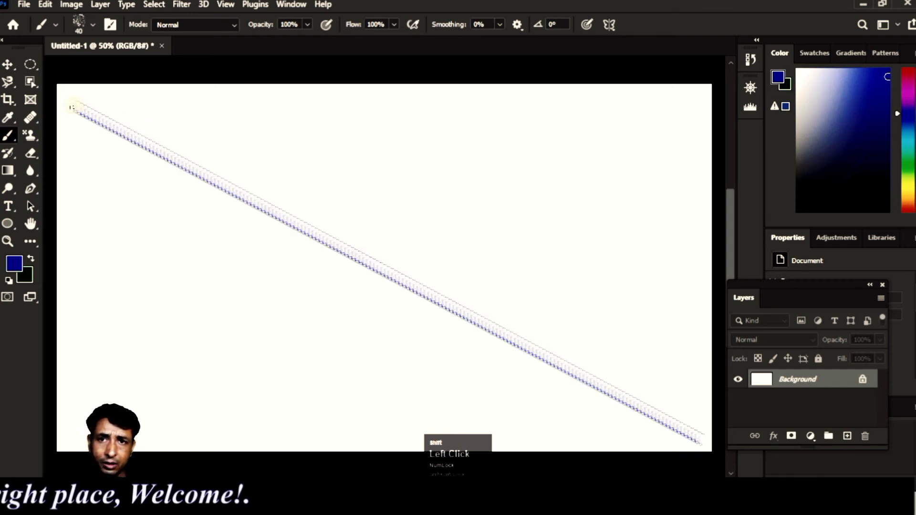
{"action": "key", "text": "shift"}
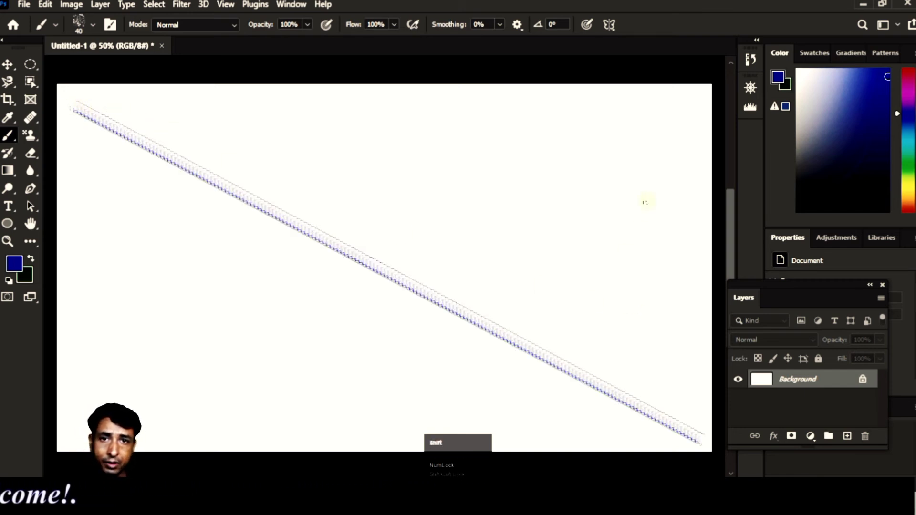
{"action": "left_click", "coordinate": [682, 111], "text": "shift"}
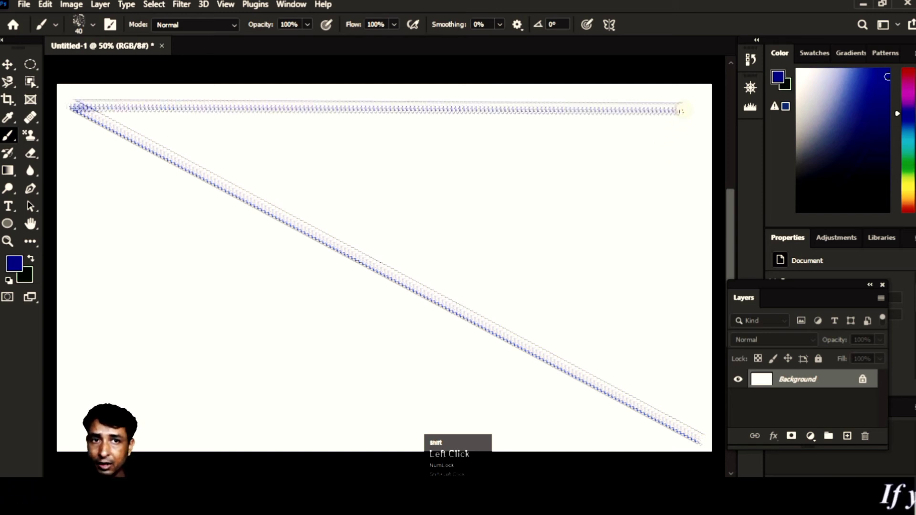
{"action": "left_click", "coordinate": [688, 436], "text": "shift"}
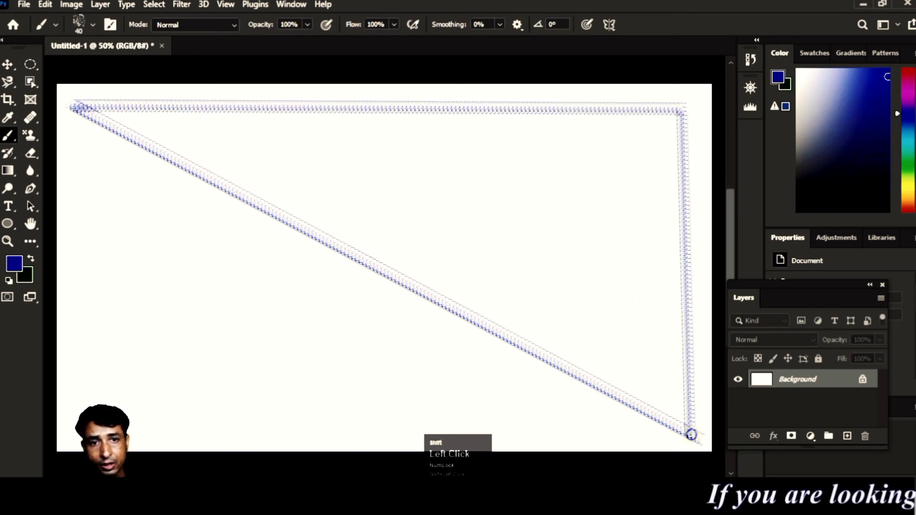
{"action": "left_click", "coordinate": [80, 417], "text": "shift"}
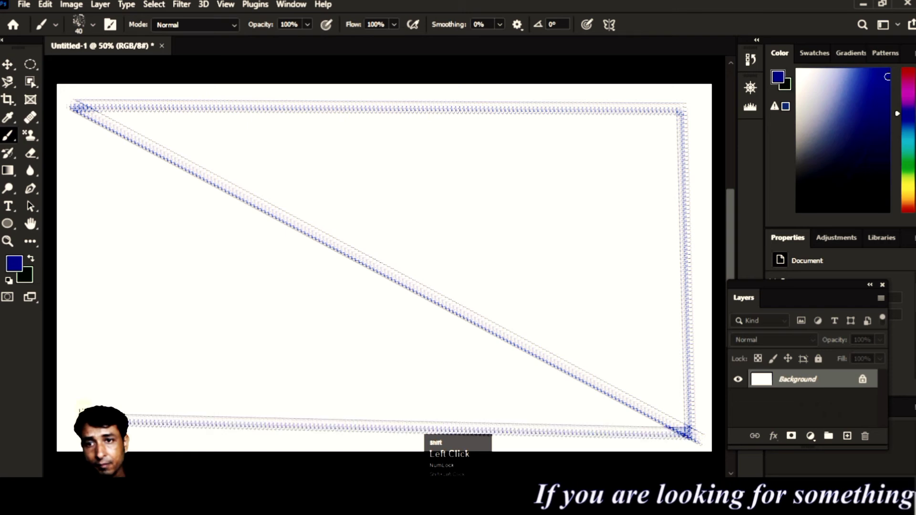
{"action": "left_click", "coordinate": [72, 106], "text": "shift"}
- Continue from the rectangle's upper-left corner with a chain of connected straight strokes zigzagging through the interior to the lower-left area
{"action": "left_click", "coordinate": [533, 162], "text": "shift"}
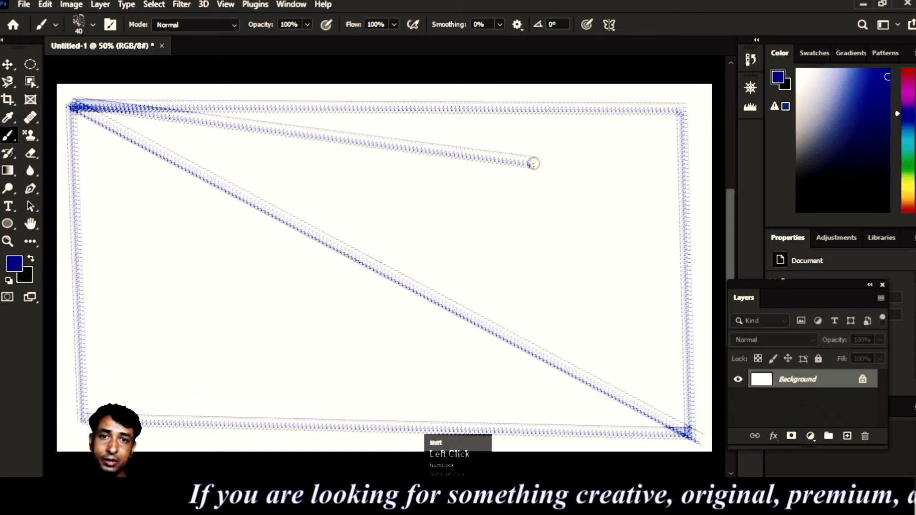
{"action": "left_click", "coordinate": [362, 321], "text": "shift"}
{"action": "left_click", "coordinate": [215, 300], "text": "shift"}
{"action": "left_click", "coordinate": [176, 221], "text": "shift"}
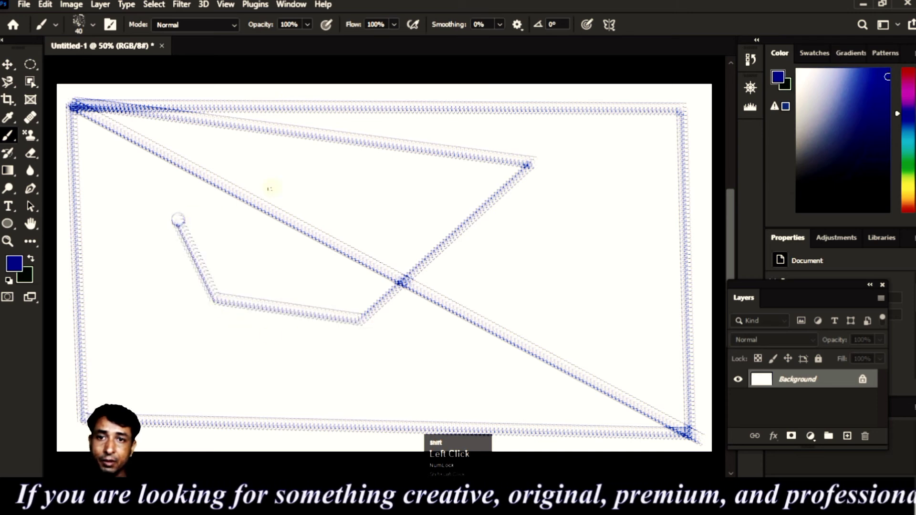
{"action": "left_click", "coordinate": [300, 174], "text": "shift"}
{"action": "left_click", "coordinate": [678, 209], "text": "shift"}
{"action": "left_click", "coordinate": [607, 306], "text": "shift"}
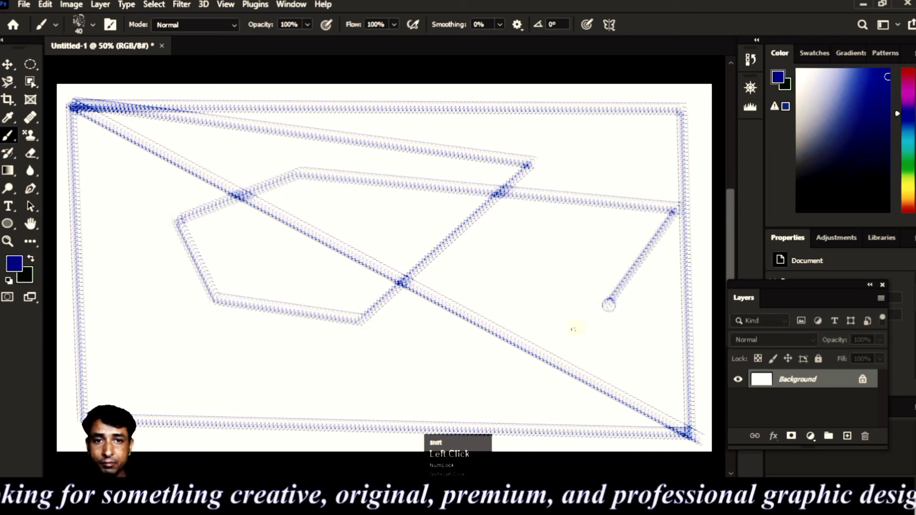
{"action": "left_click", "coordinate": [496, 367], "text": "shift"}
{"action": "left_click", "coordinate": [410, 378], "text": "shift"}
{"action": "left_click", "coordinate": [253, 375], "text": "shift"}
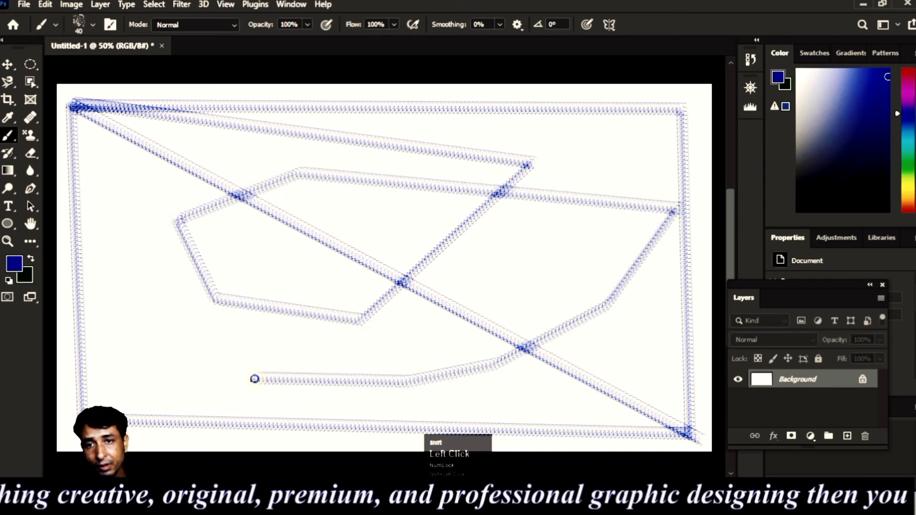
{"action": "left_click", "coordinate": [110, 332], "text": "shift"}
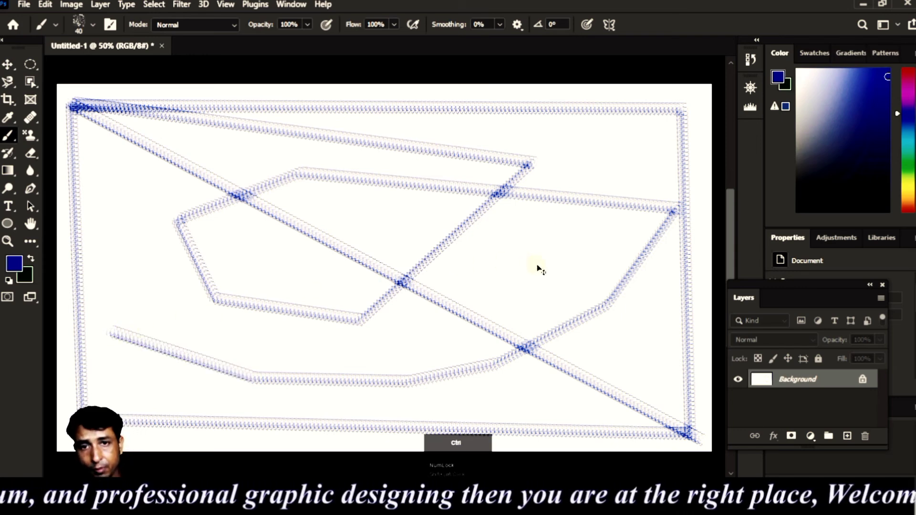
- Undo all the straight connected strokes back to a blank white canvas
{"action": "key", "text": "ctrl+z"}
{"action": "key", "text": "ctrl+z"}
{"action": "key", "text": "ctrl+z"}
{"action": "key", "text": "ctrl+z"}
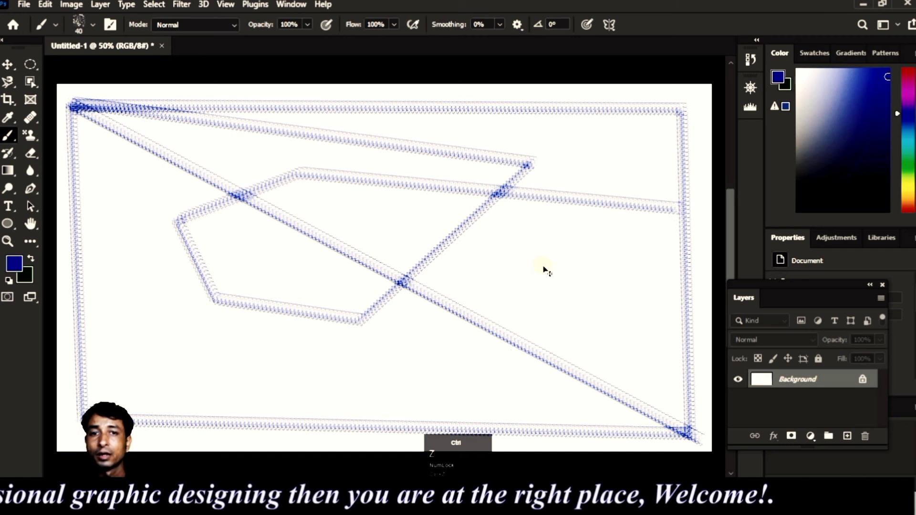
{"action": "key", "text": "ctrl+z"}
{"action": "key", "text": "ctrl+z"}
{"action": "key", "text": "ctrl+z"}
{"action": "key", "text": "ctrl+z"}
{"action": "key", "text": "ctrl+z"}
{"action": "key", "text": "ctrl+z"}
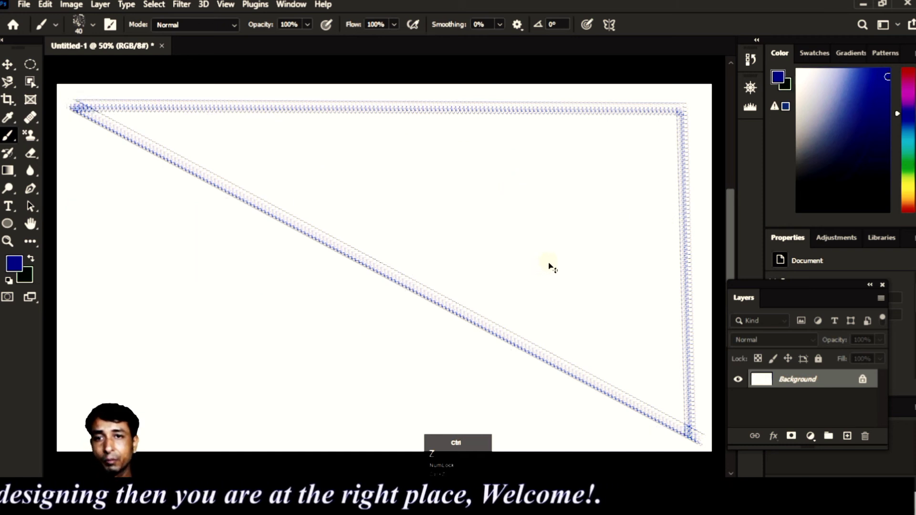
{"action": "key", "text": "ctrl+z"}
{"action": "key", "text": "ctrl+z"}
{"action": "key", "text": "ctrl+z"}
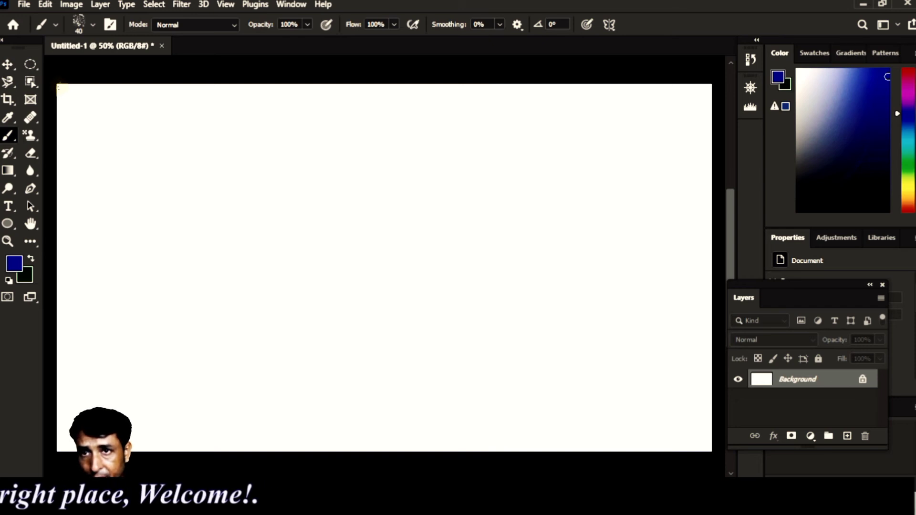
- Paint a blue border around the canvas with connected straight strokes along all four edges, starting at the upper-left corner
{"action": "left_click", "coordinate": [59, 88]}
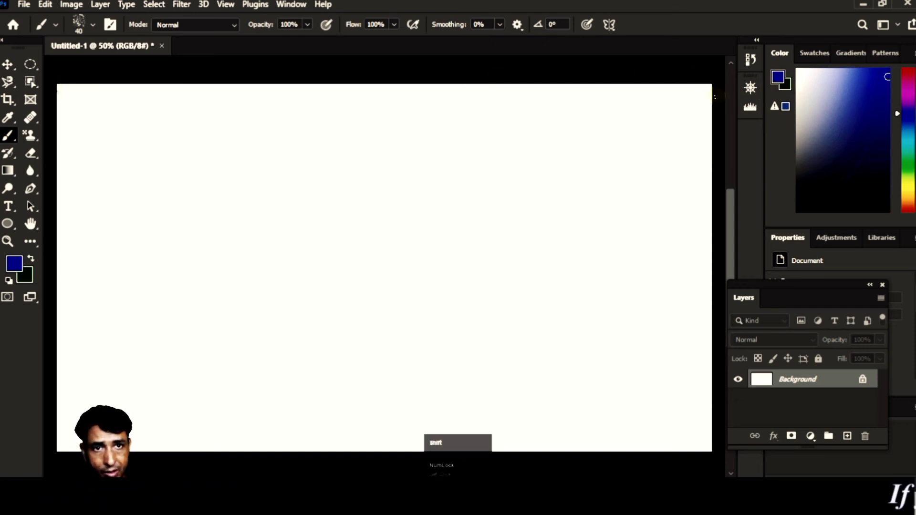
{"action": "left_click", "coordinate": [710, 88], "text": "shift"}
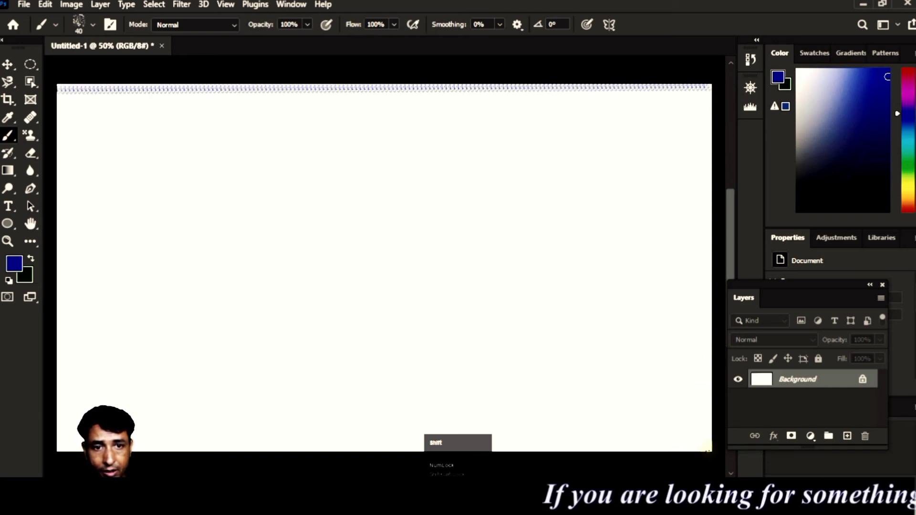
{"action": "left_click", "coordinate": [707, 448], "text": "shift"}
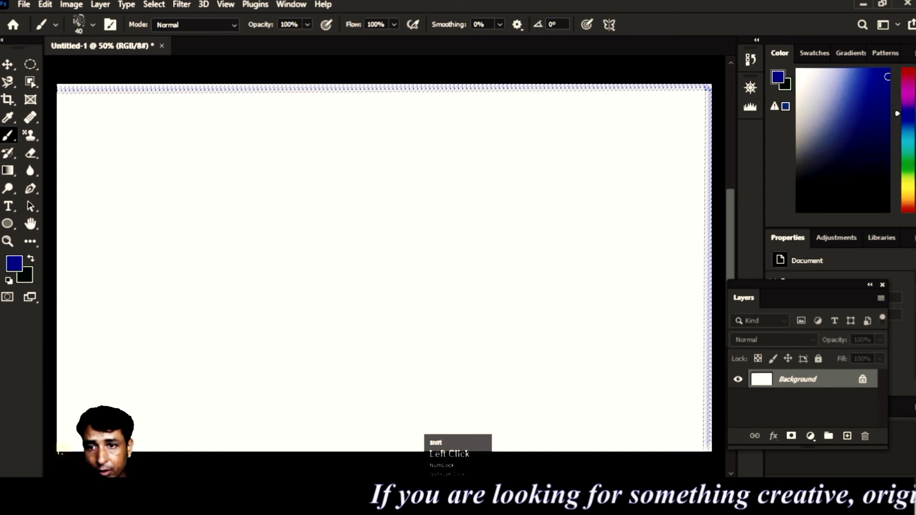
{"action": "left_click", "coordinate": [58, 448], "text": "shift"}
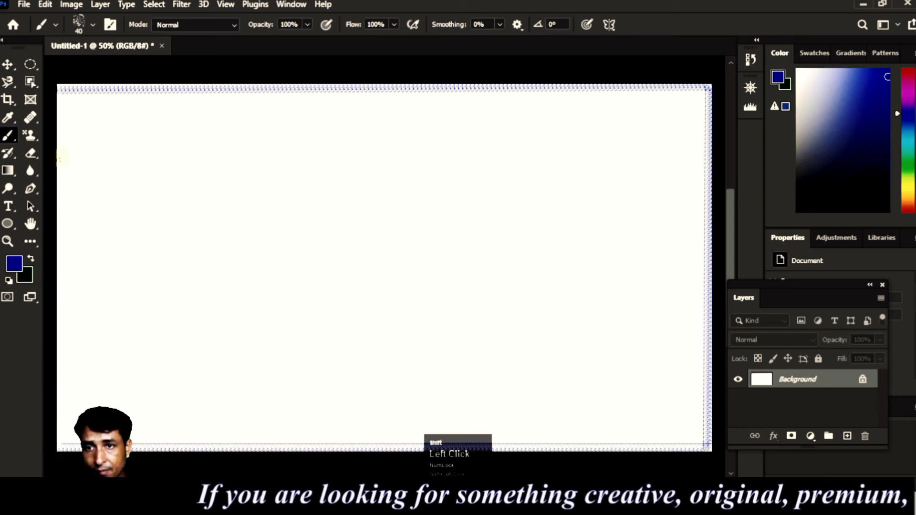
{"action": "left_click", "coordinate": [58, 86], "text": "shift"}
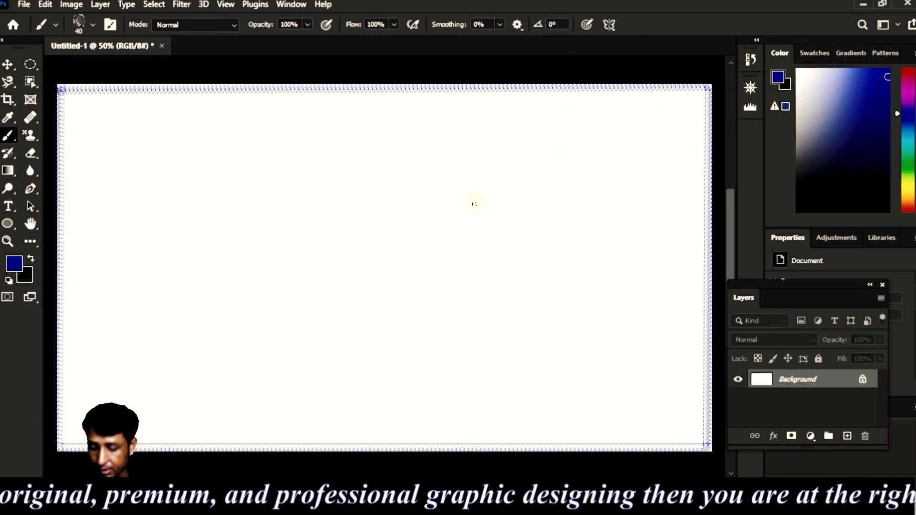
- Undo all the straight border strokes back to a blank canvas
{"action": "key", "text": "ctrl+z"}
{"action": "key", "text": "ctrl+z"}
{"action": "key", "text": "ctrl+z"}
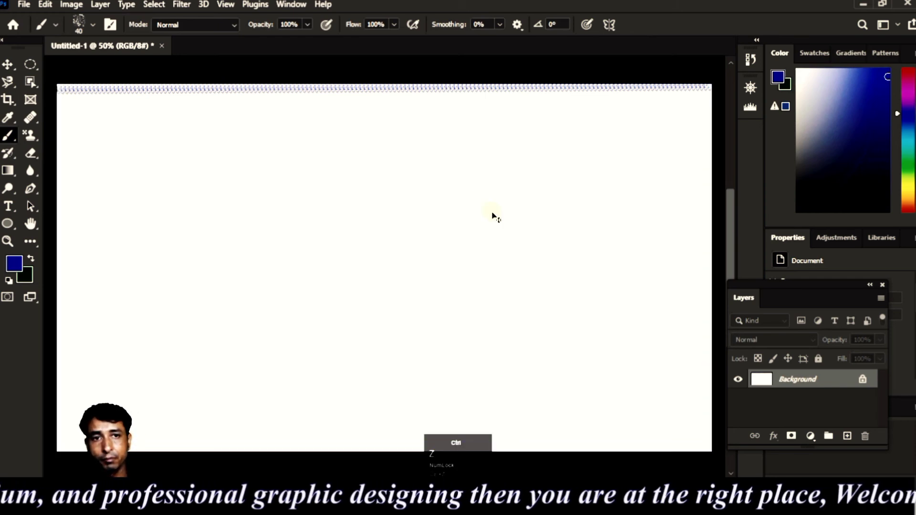
{"action": "key", "text": "ctrl+z"}
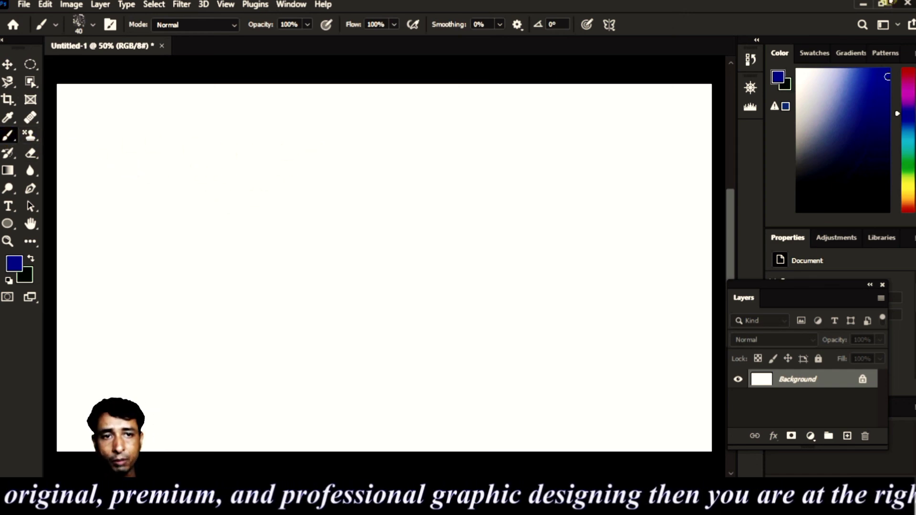
- Choose the 36 px leaf-shaped brush preset
{"action": "right_click", "coordinate": [519, 133]}
{"action": "left_click", "coordinate": [574, 433]}
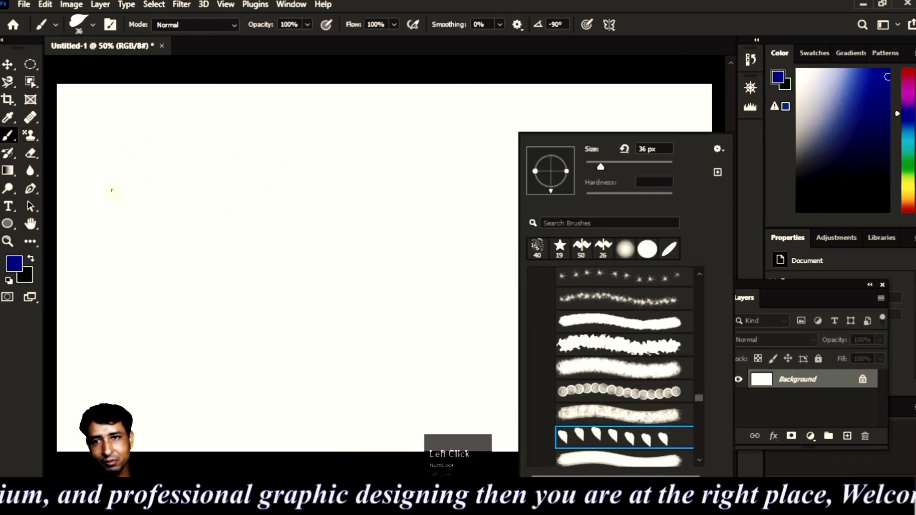
- Paint a long looping leaf trail over the canvas's upper half and several separate leaf rows across the lower half in blue
{"action": "left_click", "coordinate": [69, 120]}
{"action": "left_click_drag", "start_coordinate": [68, 114], "coordinate": [297, 127]}
{"action": "mouse_move", "coordinate": [371, 127]}
{"action": "left_mouse_down"}
{"action": "mouse_move", "coordinate": [603, 110]}
{"action": "mouse_move", "coordinate": [667, 176]}
{"action": "mouse_move", "coordinate": [615, 268]}
{"action": "mouse_move", "coordinate": [307, 283]}
{"action": "mouse_move", "coordinate": [75, 210]}
{"action": "mouse_move", "coordinate": [111, 187]}
{"action": "mouse_move", "coordinate": [433, 160]}
{"action": "mouse_move", "coordinate": [576, 169]}
{"action": "mouse_move", "coordinate": [376, 221]}
{"action": "mouse_move", "coordinate": [231, 239]}
{"action": "mouse_move", "coordinate": [415, 256]}
{"action": "mouse_move", "coordinate": [576, 222]}
{"action": "mouse_move", "coordinate": [616, 178]}
{"action": "mouse_move", "coordinate": [563, 135]}
{"action": "mouse_move", "coordinate": [152, 151]}
{"action": "left_mouse_up"}
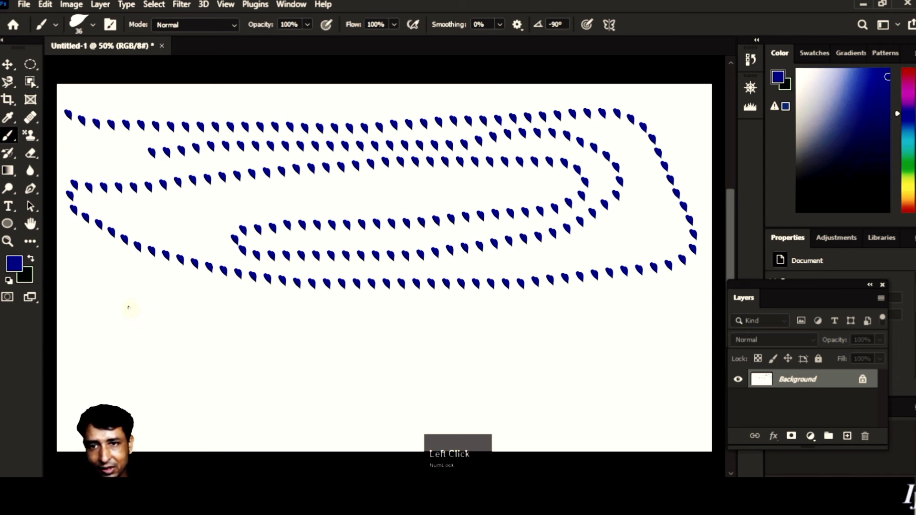
{"action": "mouse_move", "coordinate": [128, 308]}
{"action": "left_mouse_down"}
{"action": "mouse_move", "coordinate": [163, 322]}
{"action": "mouse_move", "coordinate": [607, 338]}
{"action": "left_mouse_up"}
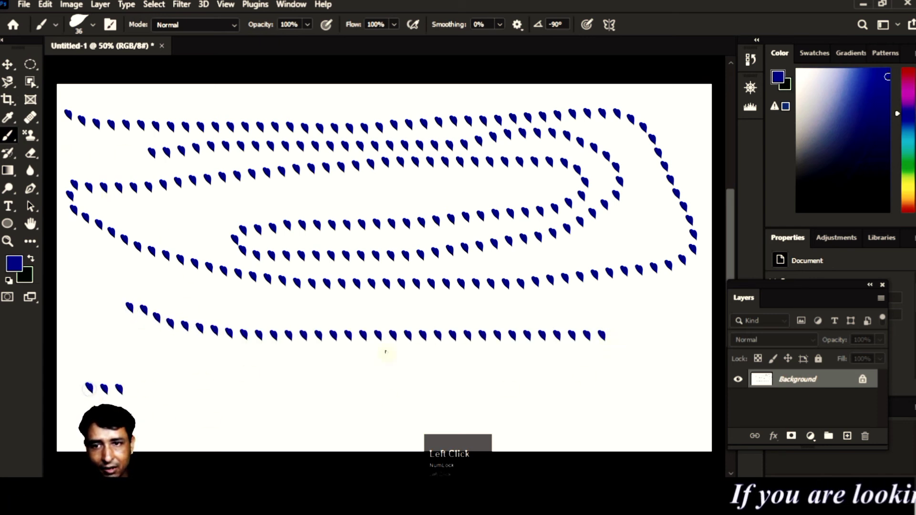
{"action": "left_click_drag", "start_coordinate": [386, 352], "coordinate": [506, 337]}
{"action": "mouse_move", "coordinate": [224, 410]}
{"action": "left_mouse_down"}
{"action": "mouse_move", "coordinate": [526, 383]}
{"action": "mouse_move", "coordinate": [654, 357]}
{"action": "left_mouse_up"}
{"action": "left_click_drag", "start_coordinate": [161, 298], "coordinate": [611, 296]}
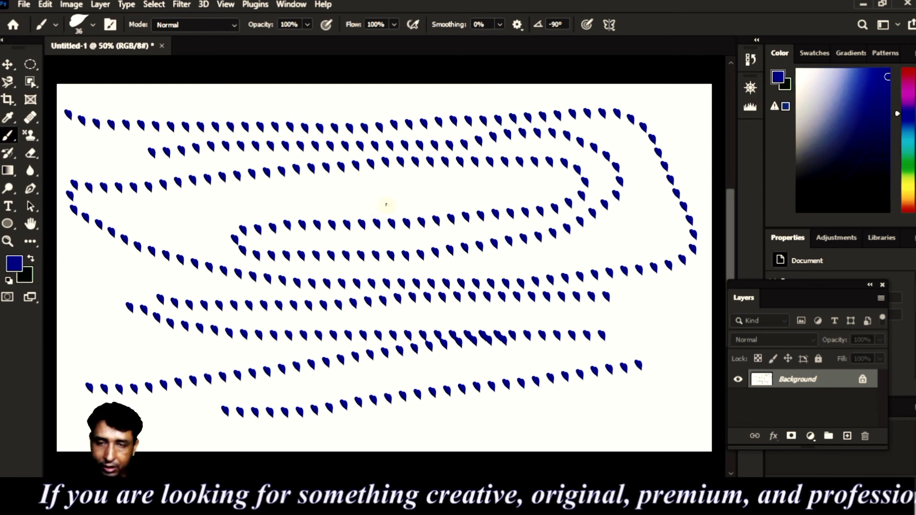
- Undo all the blue leaf strokes back to a blank canvas
{"action": "key", "text": "ctrl+z"}
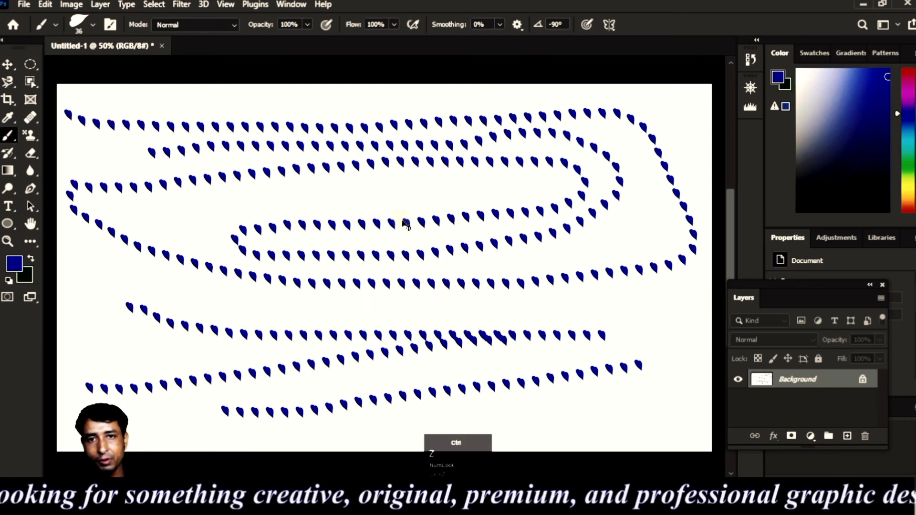
{"action": "key", "text": "ctrl+z"}
{"action": "key", "text": "ctrl+z"}
{"action": "key", "text": "ctrl+z"}
{"action": "key", "text": "ctrl+z"}
{"action": "key", "text": "ctrl+z"}
{"action": "key", "text": "ctrl+z"}
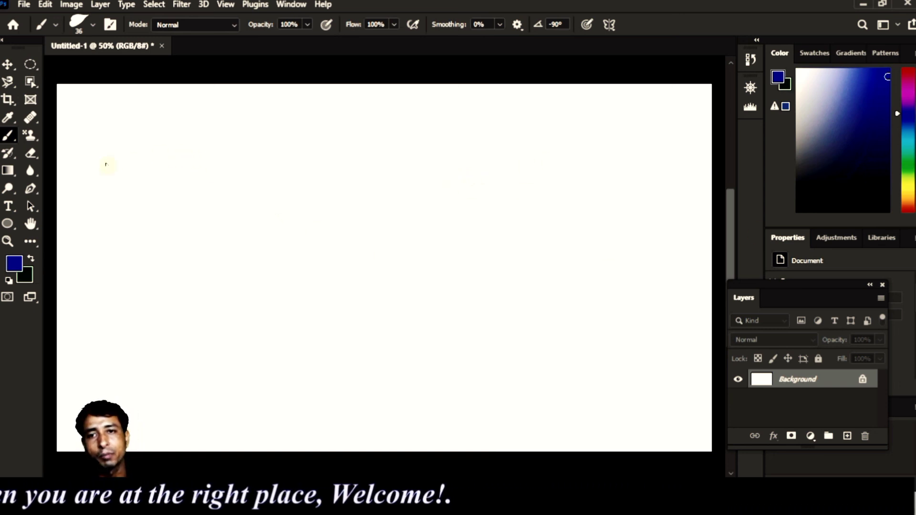
- Paint a blue U-shaped leaf trail across the canvas's upper part and two wide, roughly horizontal leaf rows beneath it
{"action": "mouse_move", "coordinate": [76, 145]}
{"action": "left_mouse_down"}
{"action": "mouse_move", "coordinate": [146, 155]}
{"action": "mouse_move", "coordinate": [353, 137]}
{"action": "mouse_move", "coordinate": [510, 141]}
{"action": "mouse_move", "coordinate": [635, 168]}
{"action": "mouse_move", "coordinate": [640, 215]}
{"action": "mouse_move", "coordinate": [497, 223]}
{"action": "mouse_move", "coordinate": [158, 215]}
{"action": "left_mouse_up"}
{"action": "mouse_move", "coordinate": [94, 260]}
{"action": "left_mouse_down"}
{"action": "mouse_move", "coordinate": [382, 248]}
{"action": "mouse_move", "coordinate": [526, 264]}
{"action": "mouse_move", "coordinate": [630, 262]}
{"action": "left_mouse_up"}
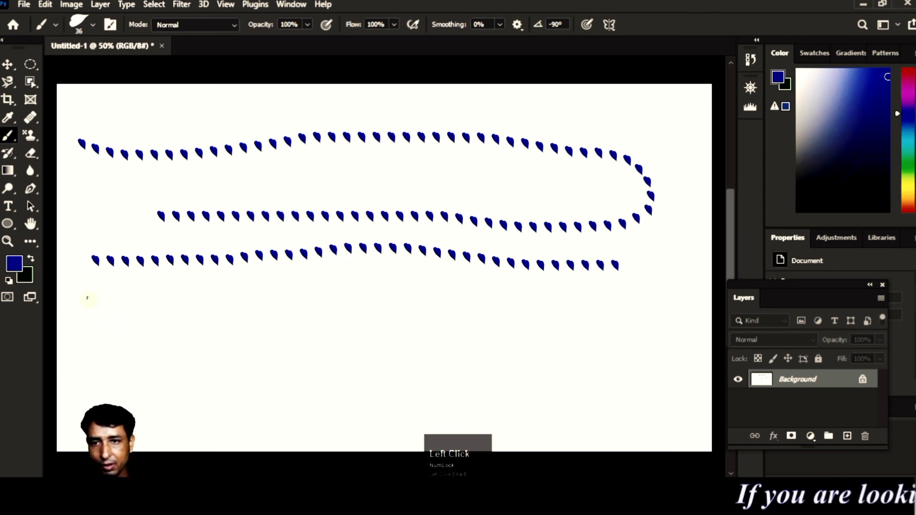
{"action": "left_click_drag", "start_coordinate": [87, 298], "coordinate": [629, 301]}
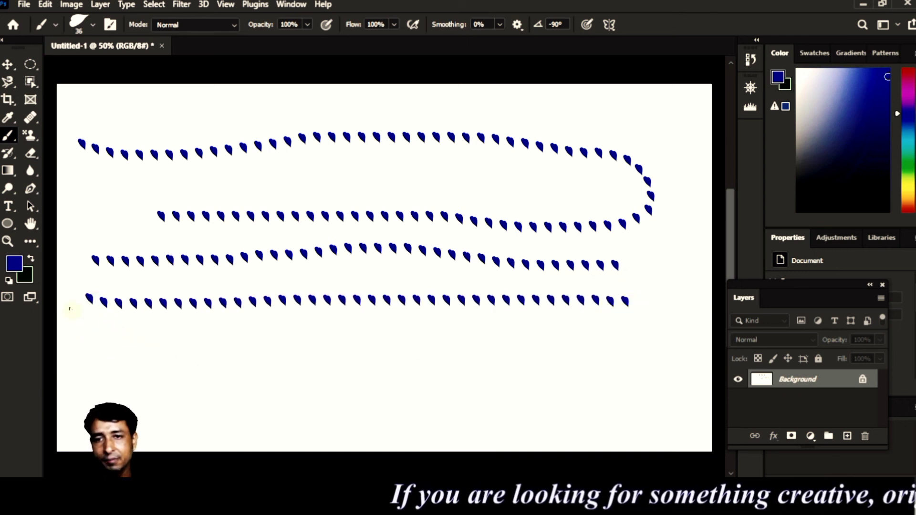
- Set the foreground color to magenta f003d1 and paint one leaf row inside the blue U-shaped trail and another below the lowest blue row
{"action": "left_click", "coordinate": [13, 263]}
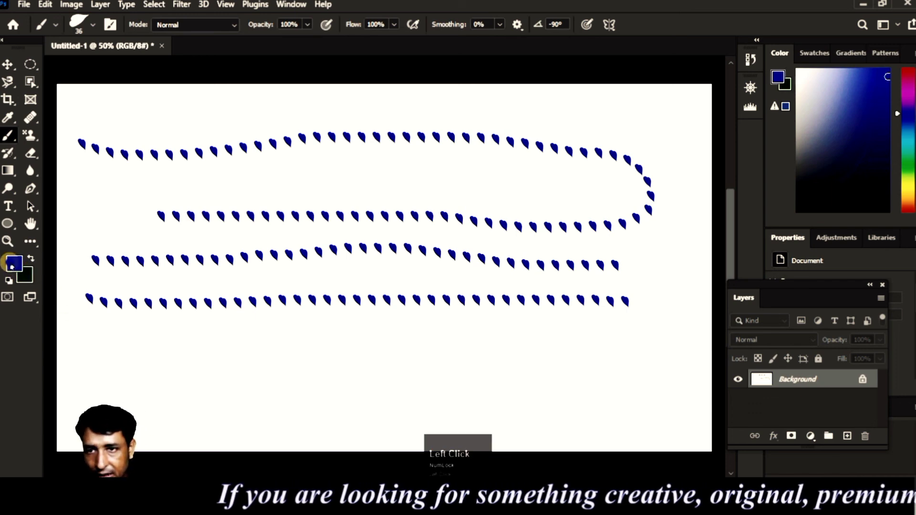
{"action": "left_click_drag", "start_coordinate": [468, 127], "coordinate": [469, 119]}
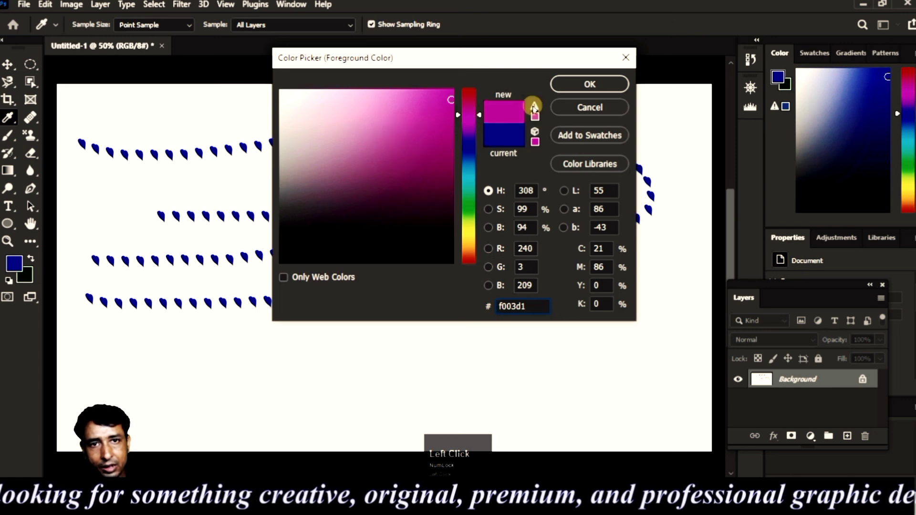
{"action": "left_click", "coordinate": [580, 84]}
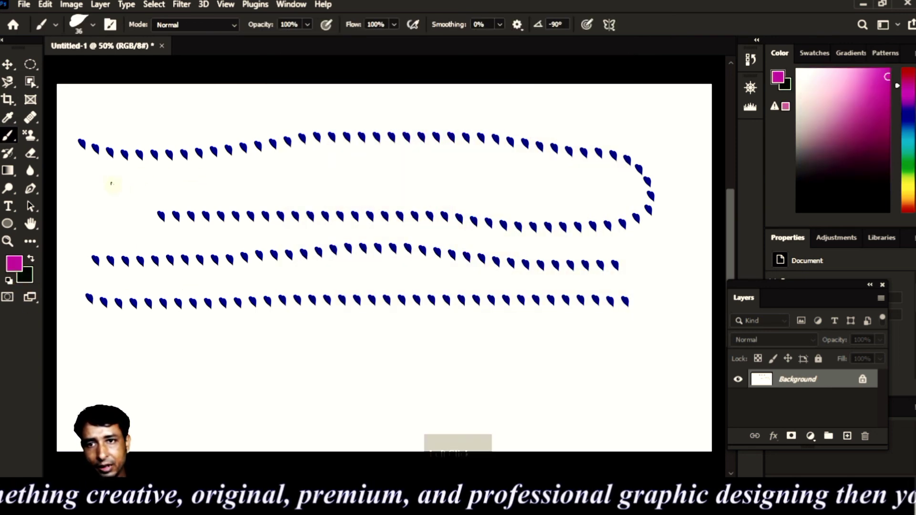
{"action": "mouse_move", "coordinate": [110, 178]}
{"action": "left_mouse_down"}
{"action": "mouse_move", "coordinate": [411, 185]}
{"action": "mouse_move", "coordinate": [529, 175]}
{"action": "left_mouse_up"}
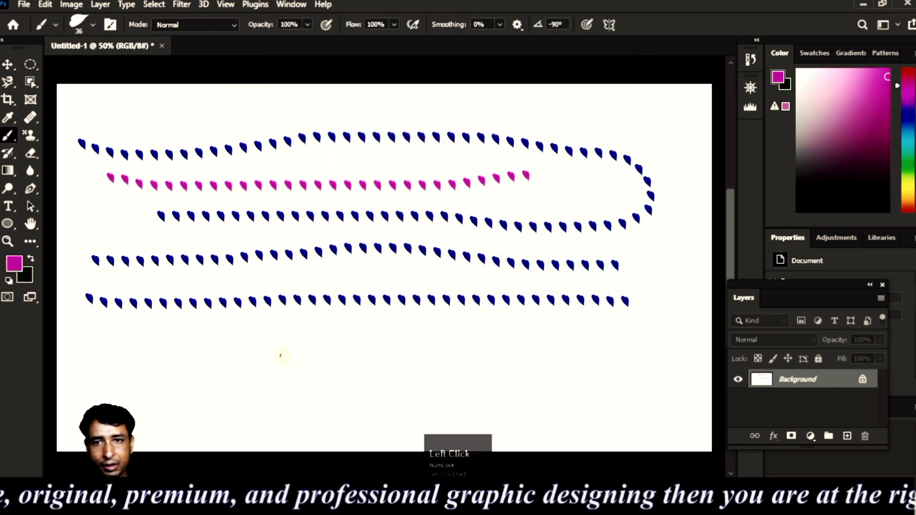
{"action": "left_click_drag", "start_coordinate": [159, 345], "coordinate": [549, 349]}
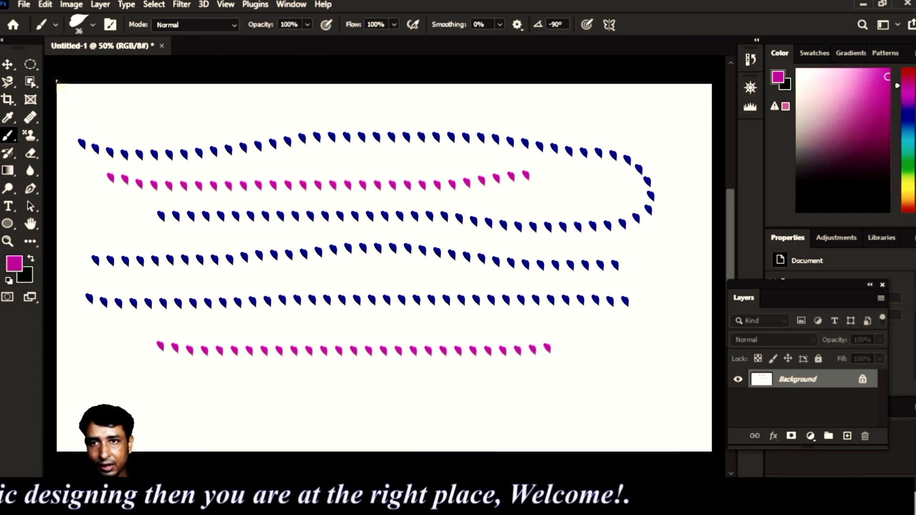
- Paint a magenta leaf border with connected straight strokes clockwise from the canvas's upper-left corner, closing it along the left edge
{"action": "left_click", "coordinate": [59, 86]}
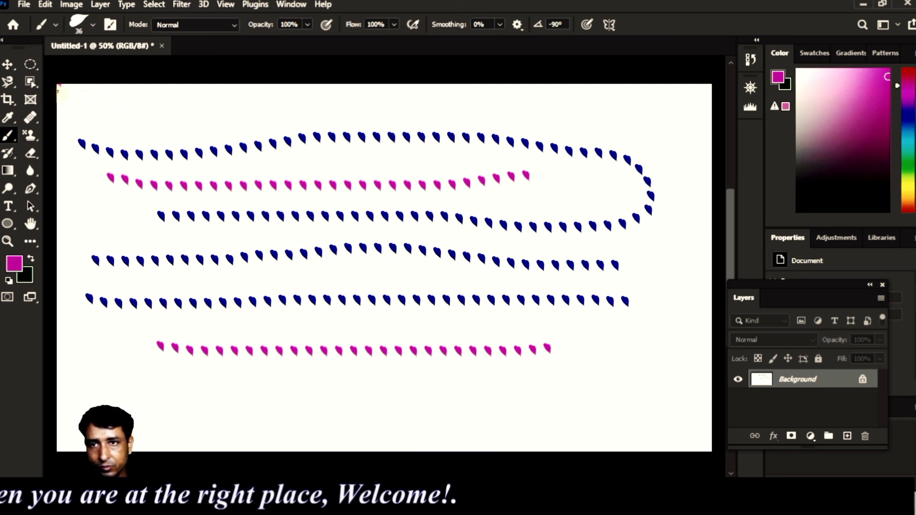
{"action": "key", "text": "ctrl+z"}
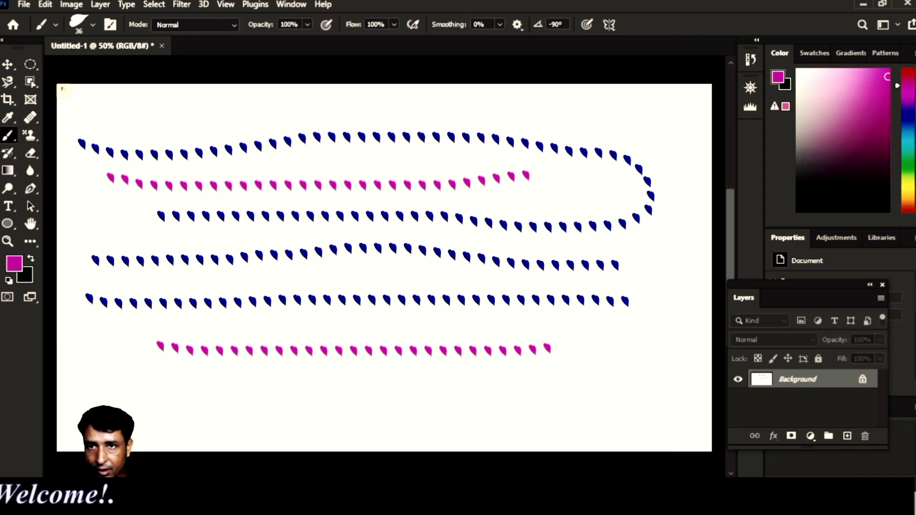
{"action": "left_click", "coordinate": [62, 89]}
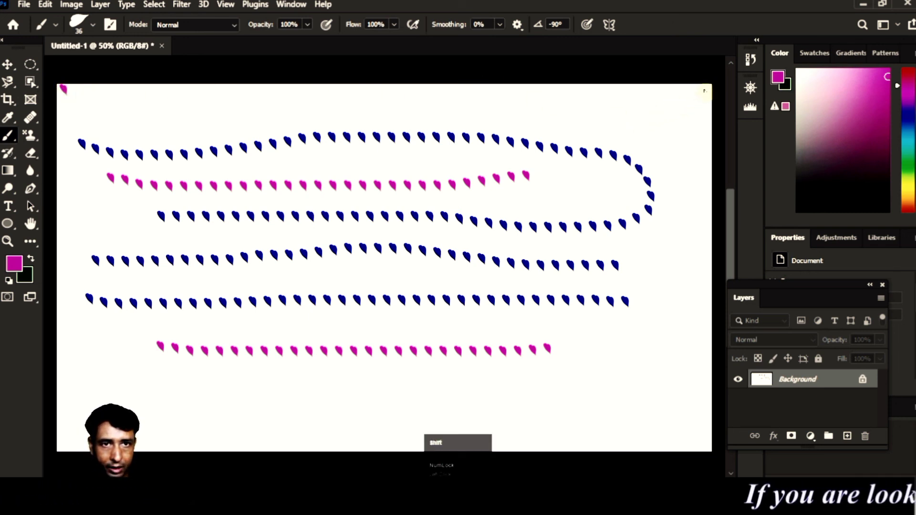
{"action": "left_click", "coordinate": [704, 91], "text": "shift"}
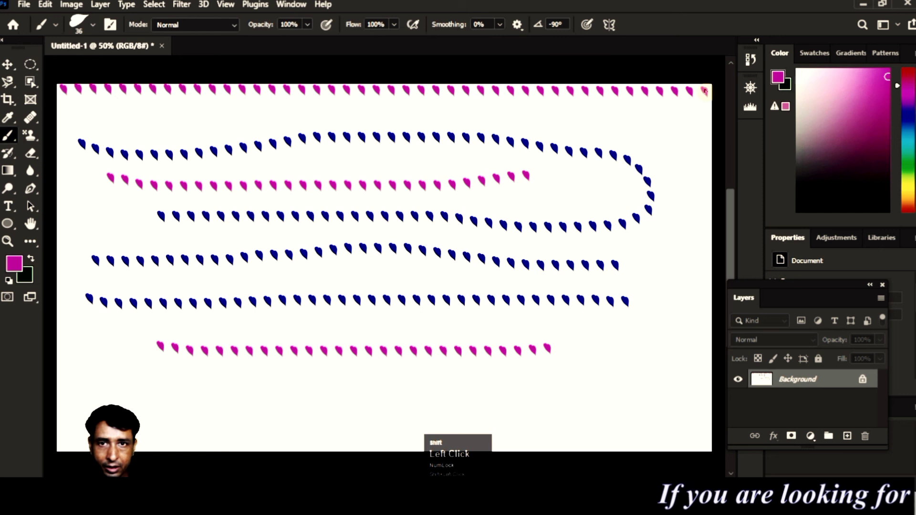
{"action": "left_click", "coordinate": [707, 444], "text": "shift"}
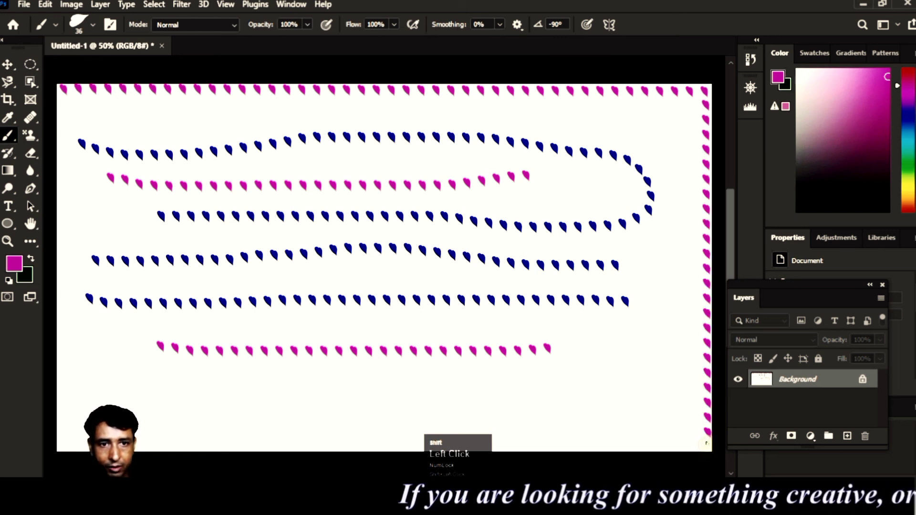
{"action": "left_click", "coordinate": [64, 448], "text": "shift"}
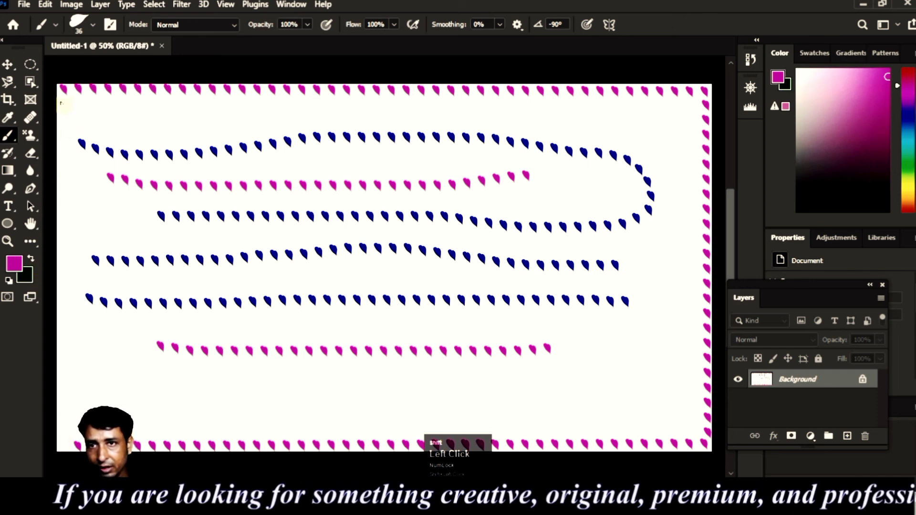
{"action": "left_click", "coordinate": [78, 97], "text": "shift"}
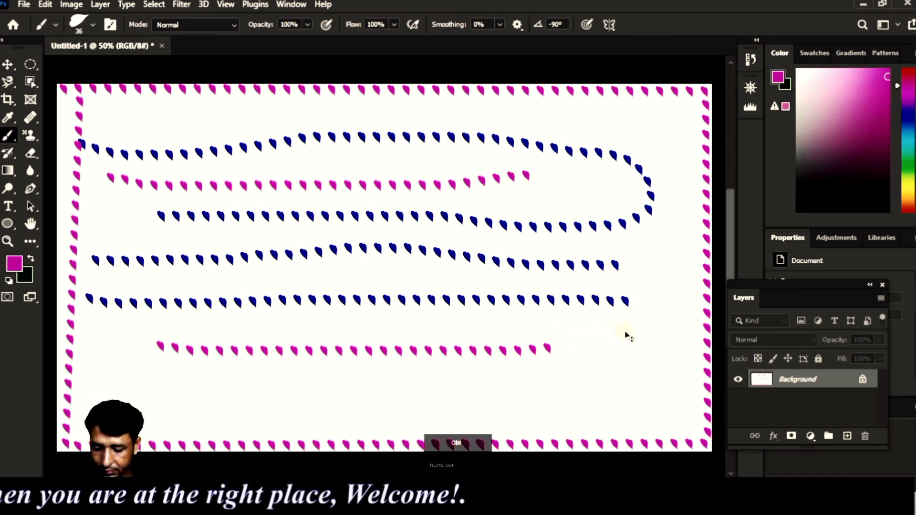
- Undo the slanted stroke along the canvas's left edge
{"action": "key", "text": "ctrl+z"}
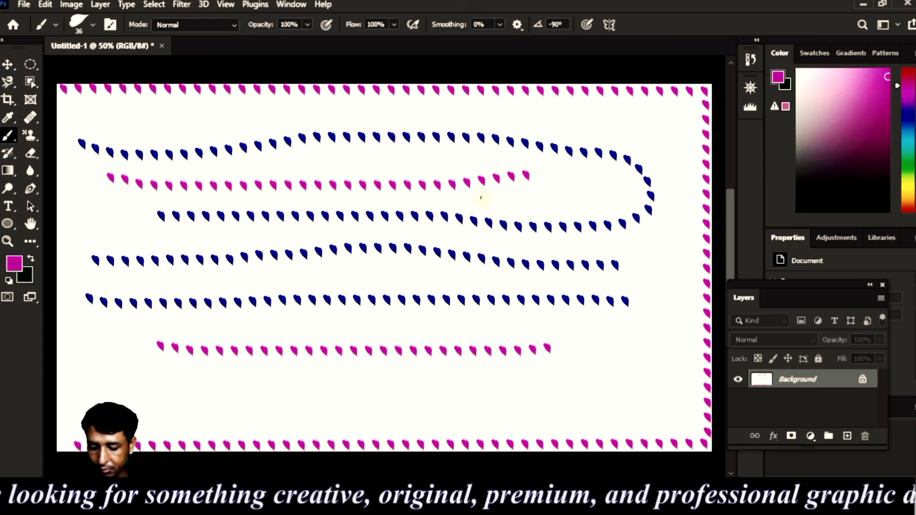
{"action": "key", "text": "Num_Lock"}
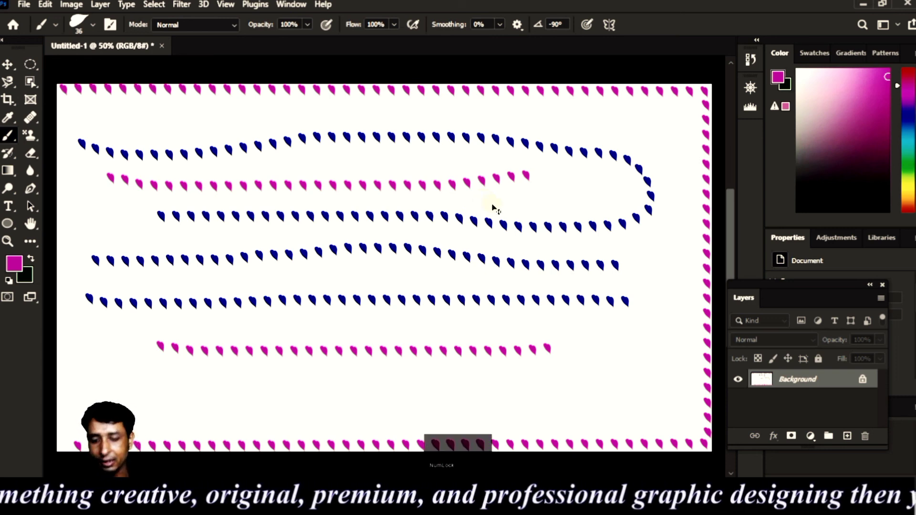
{"action": "key", "text": "ctrl"}
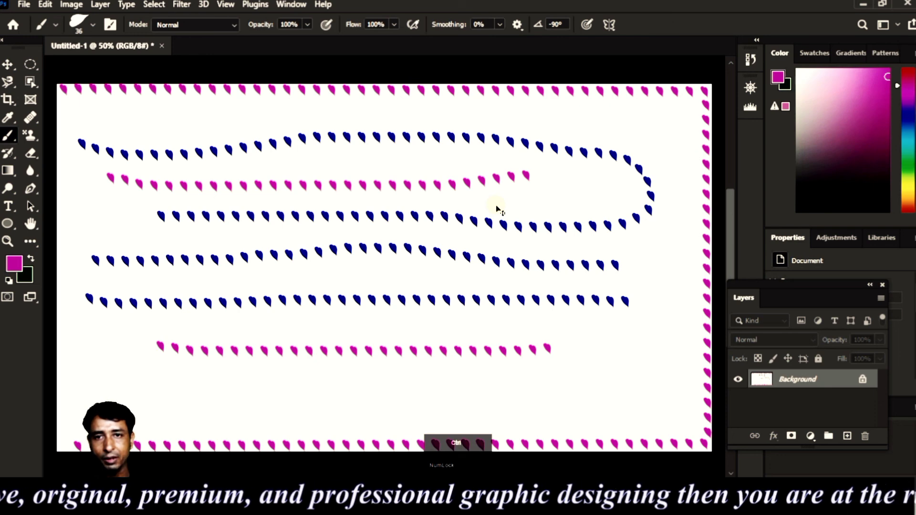